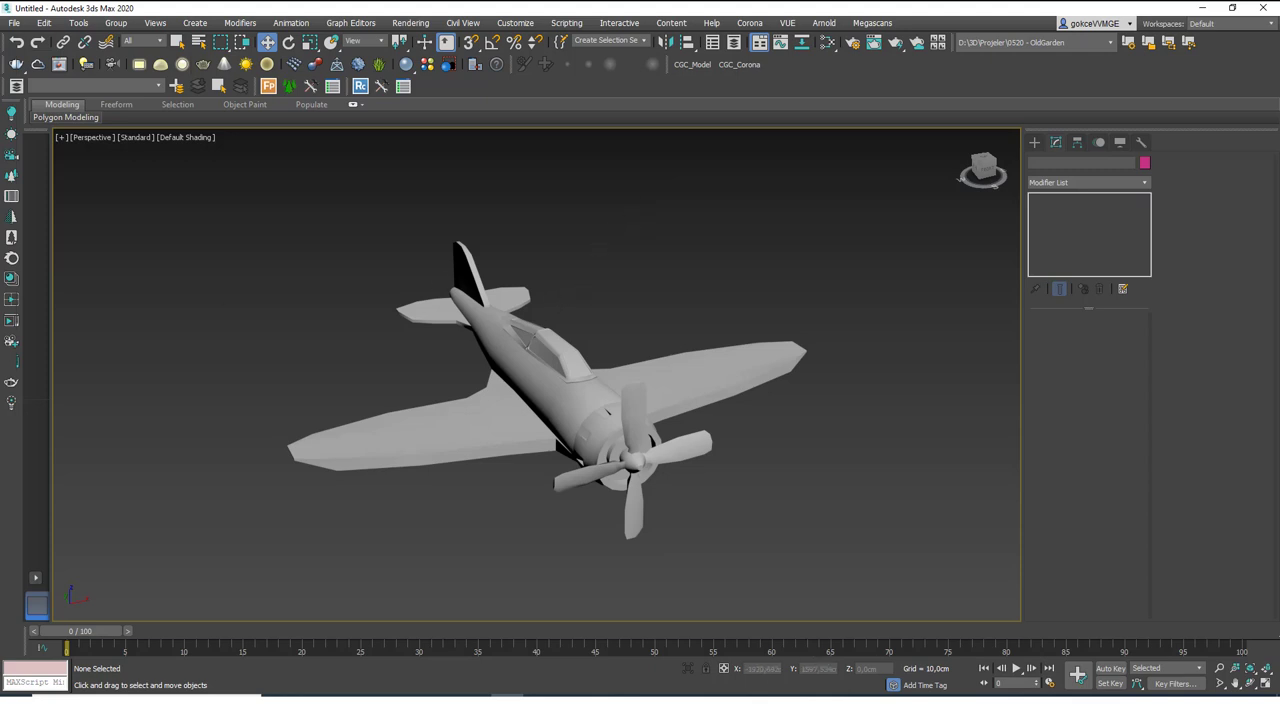
click(573, 706)
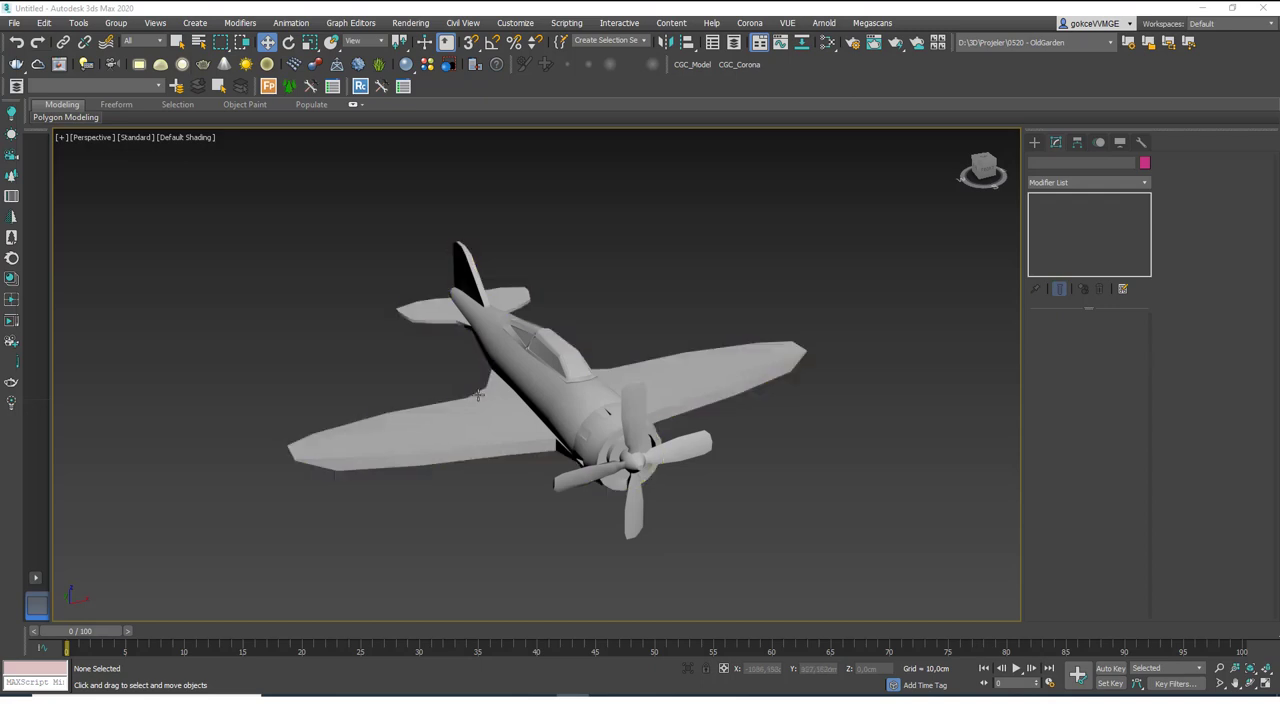
middle_drag(553, 385, 549, 387)
scroll(542, 369, down, 2)
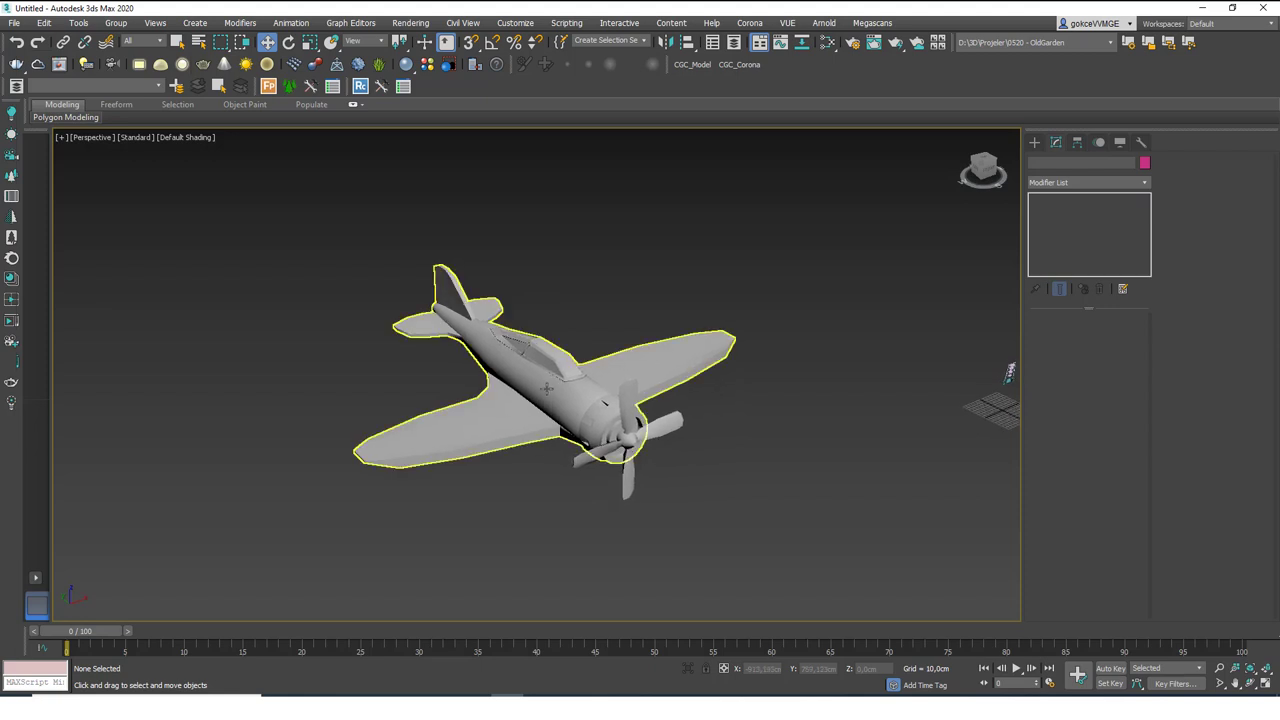
alt+middle_drag(554, 332, 553, 333)
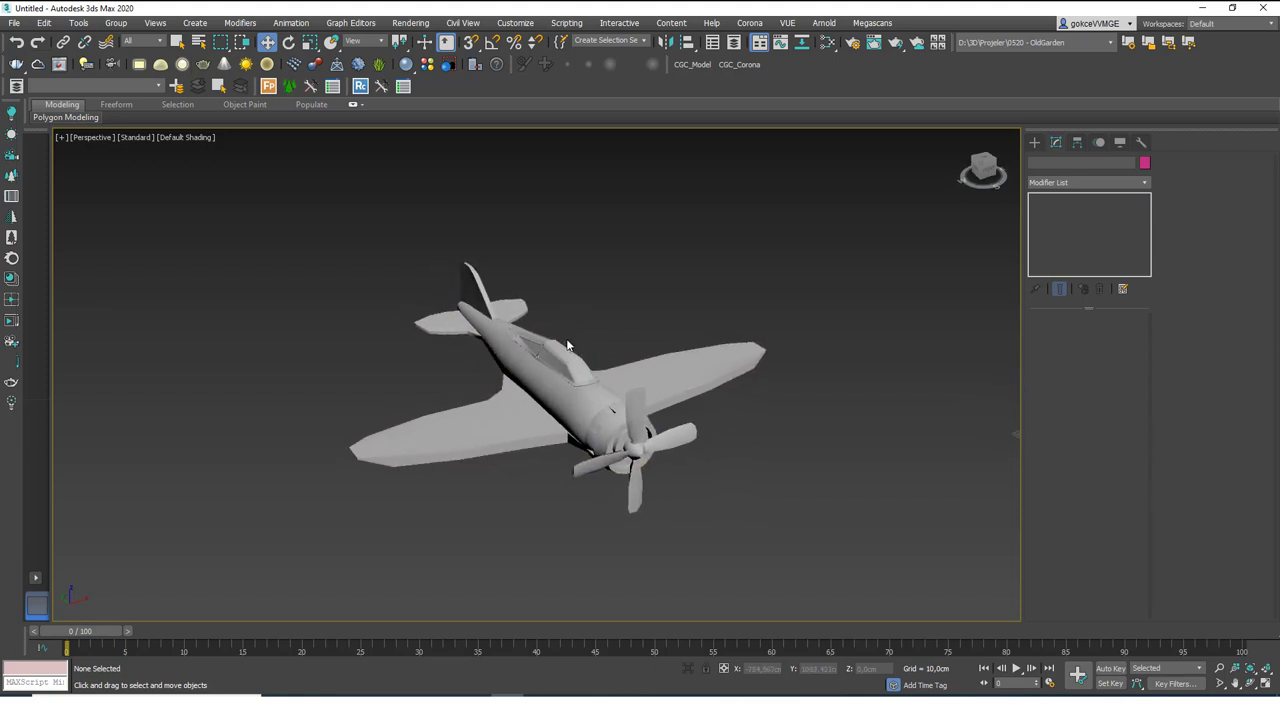
Step: Select the propeller and try moving the plane body on its own to check whether the two parts are connected
click(634, 424)
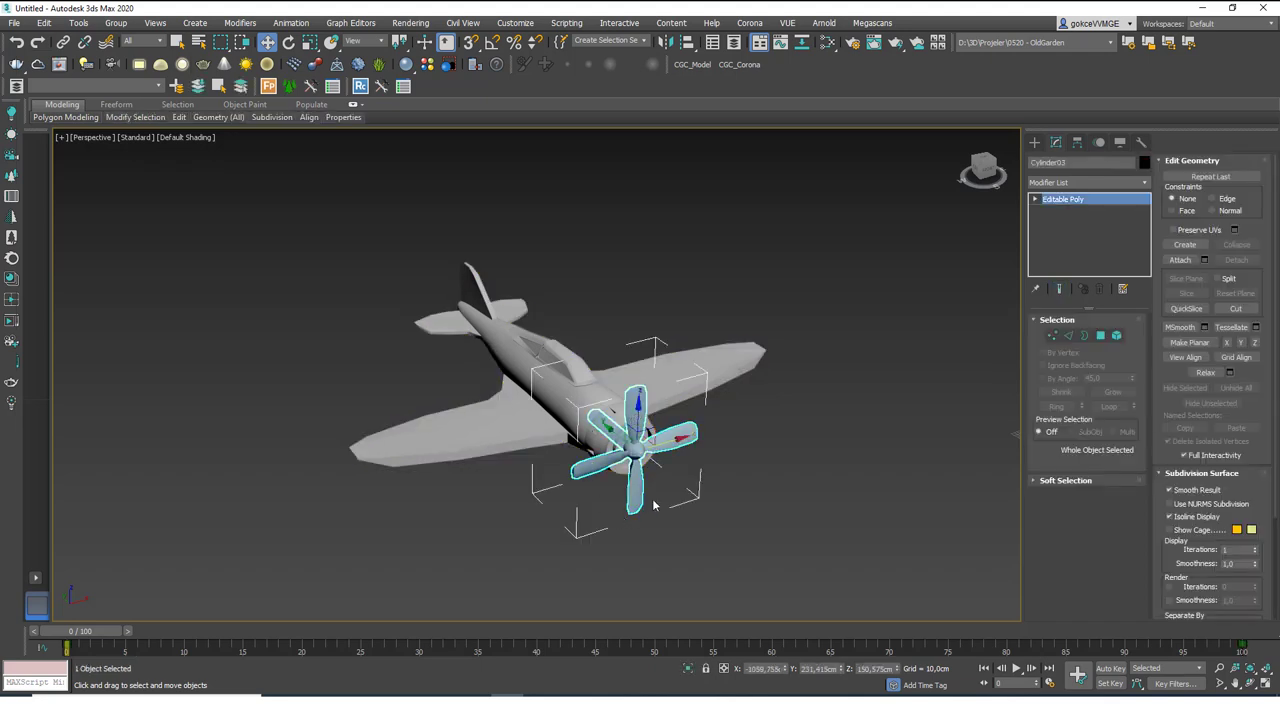
click(590, 297)
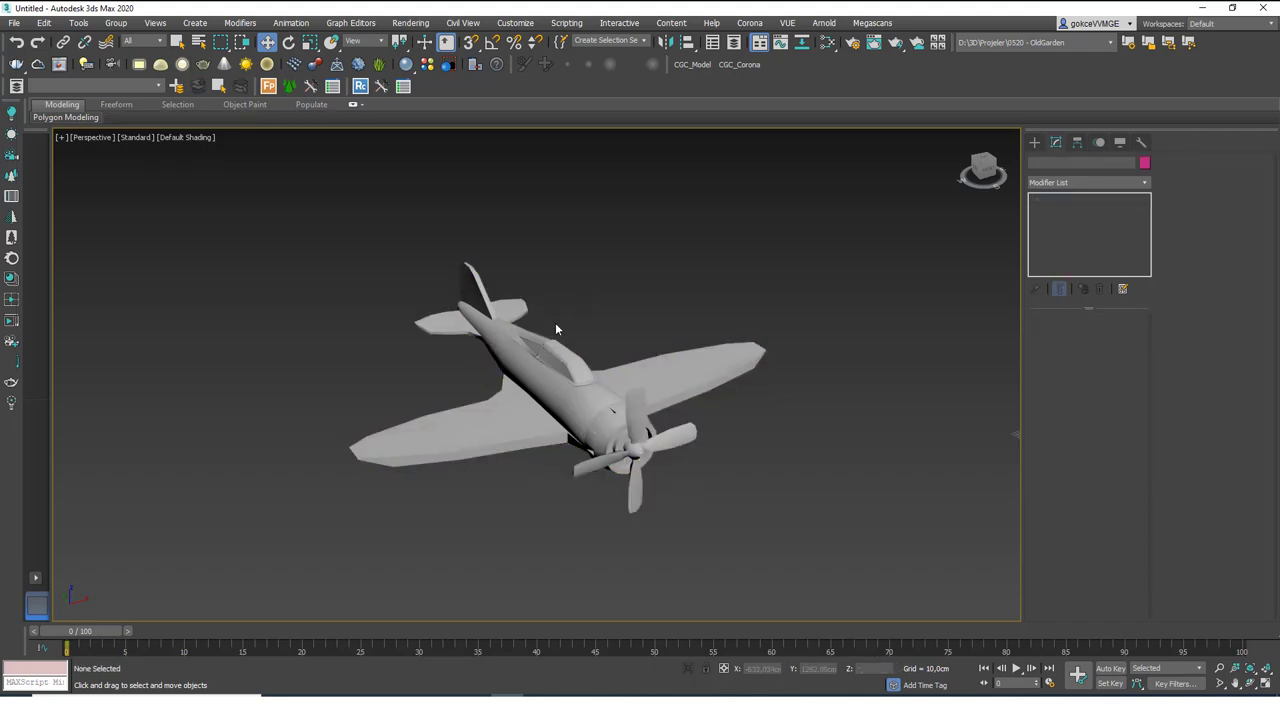
click(547, 367)
click(650, 422)
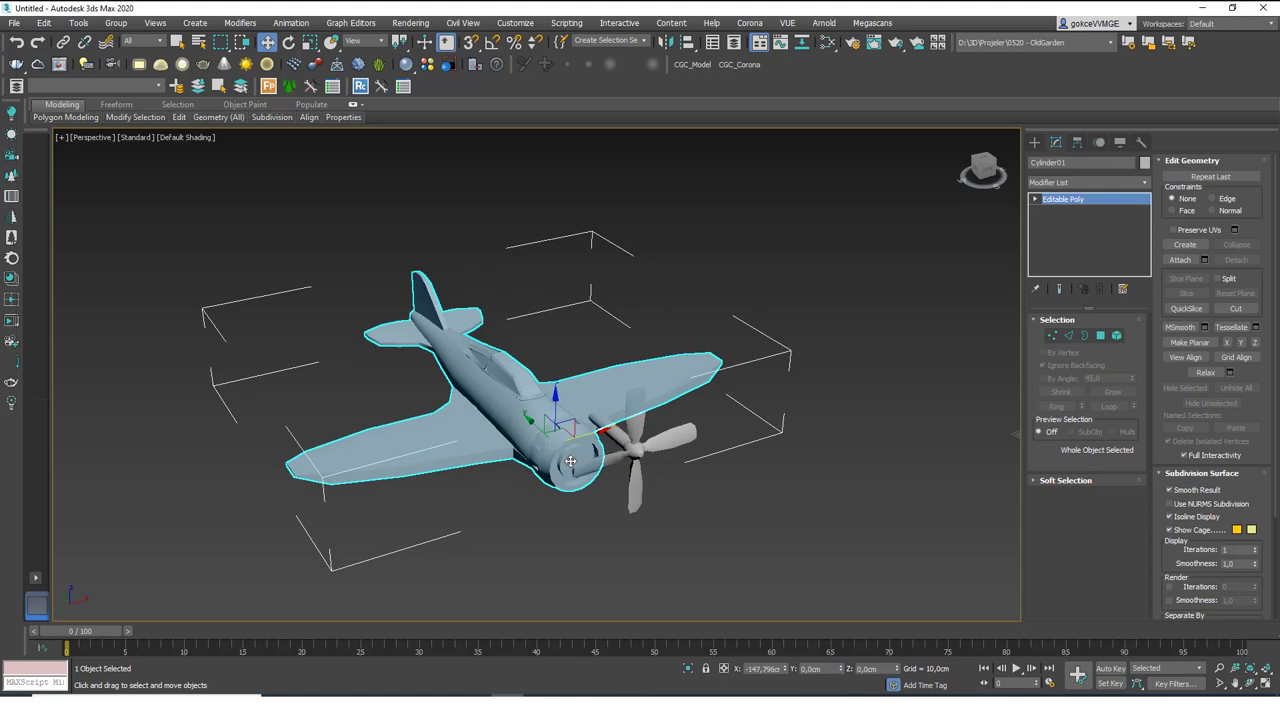
click(524, 286)
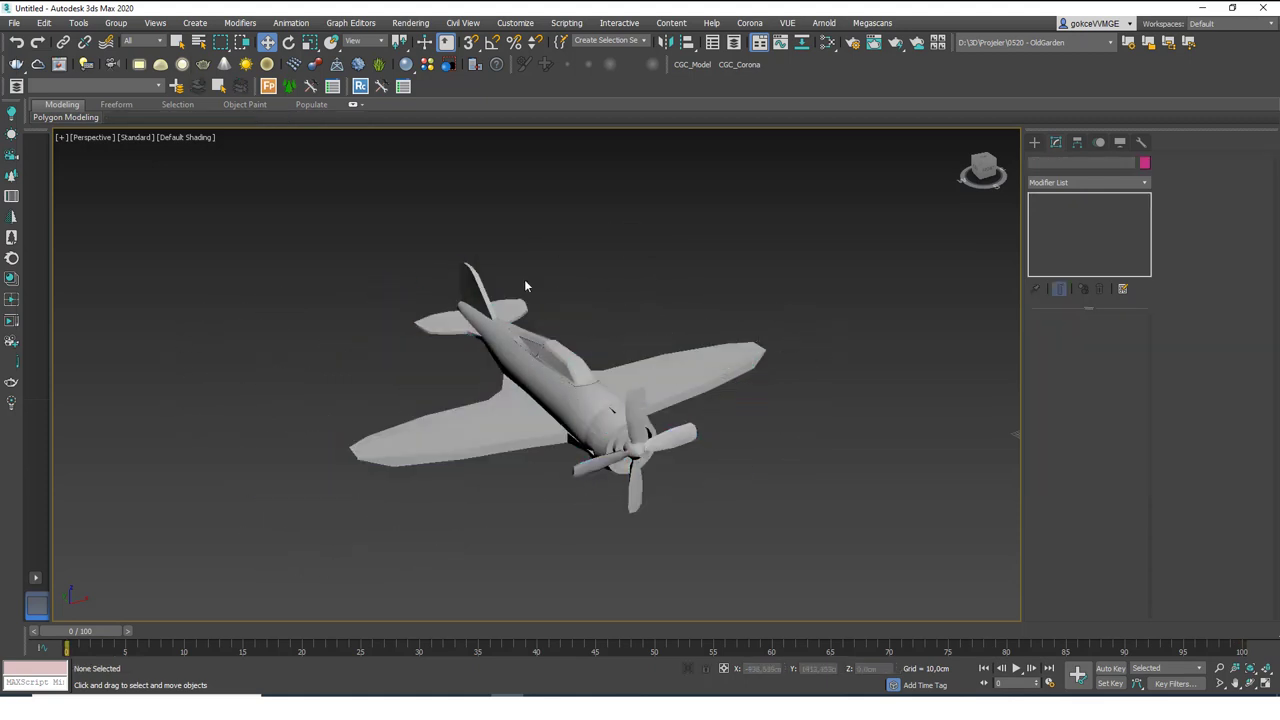
Step: Link the propeller to the plane body as its child using Select and Link, and return to the Move tool
click(63, 45)
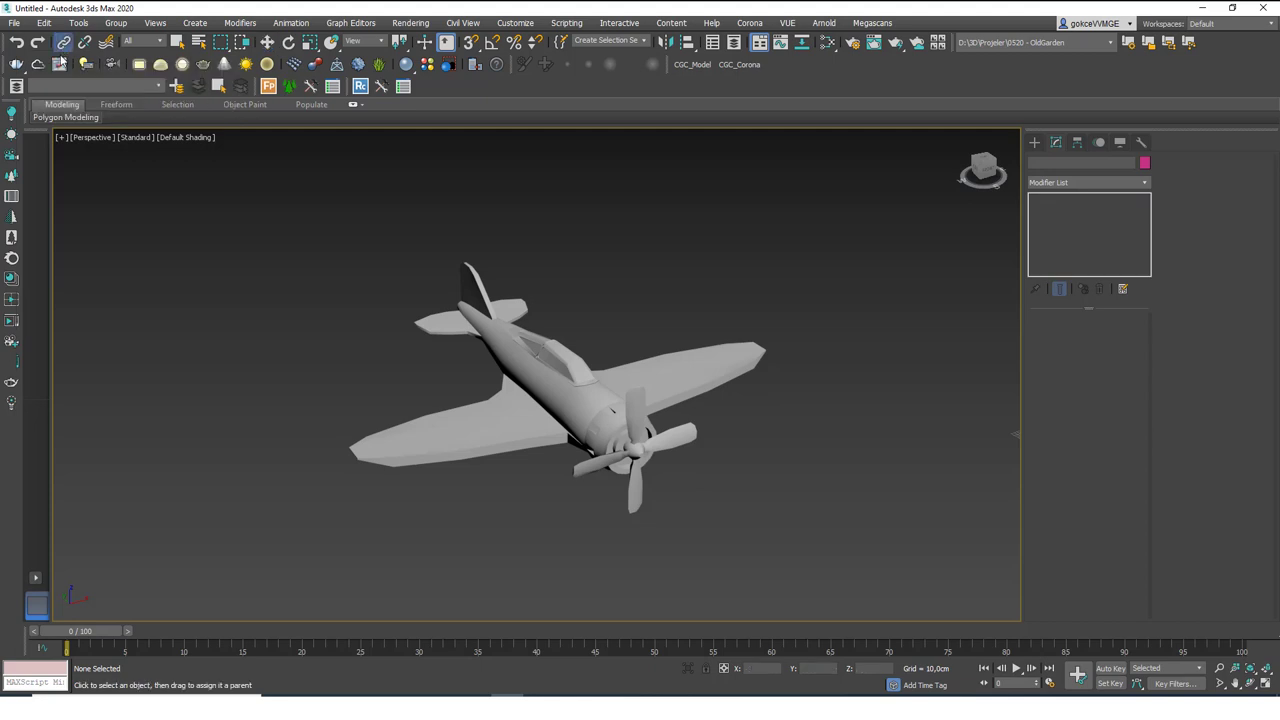
drag(637, 405, 686, 254)
drag(869, 278, 520, 310)
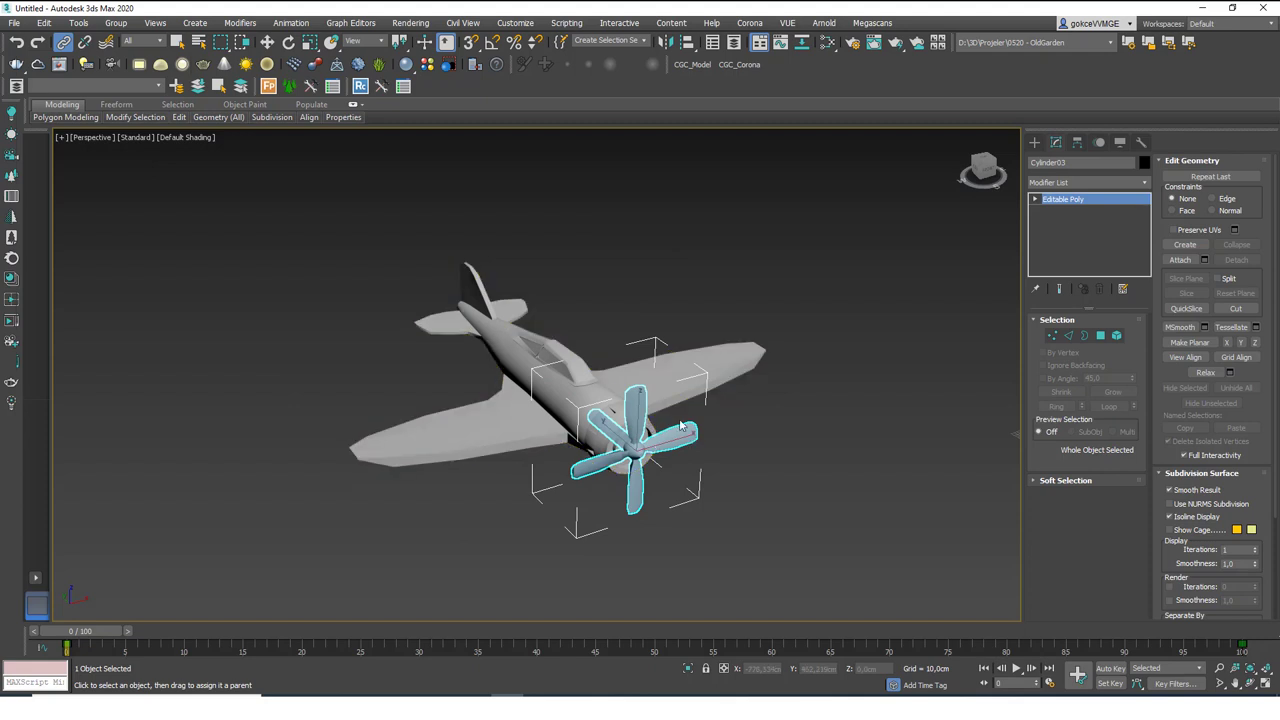
click(554, 297)
click(516, 337)
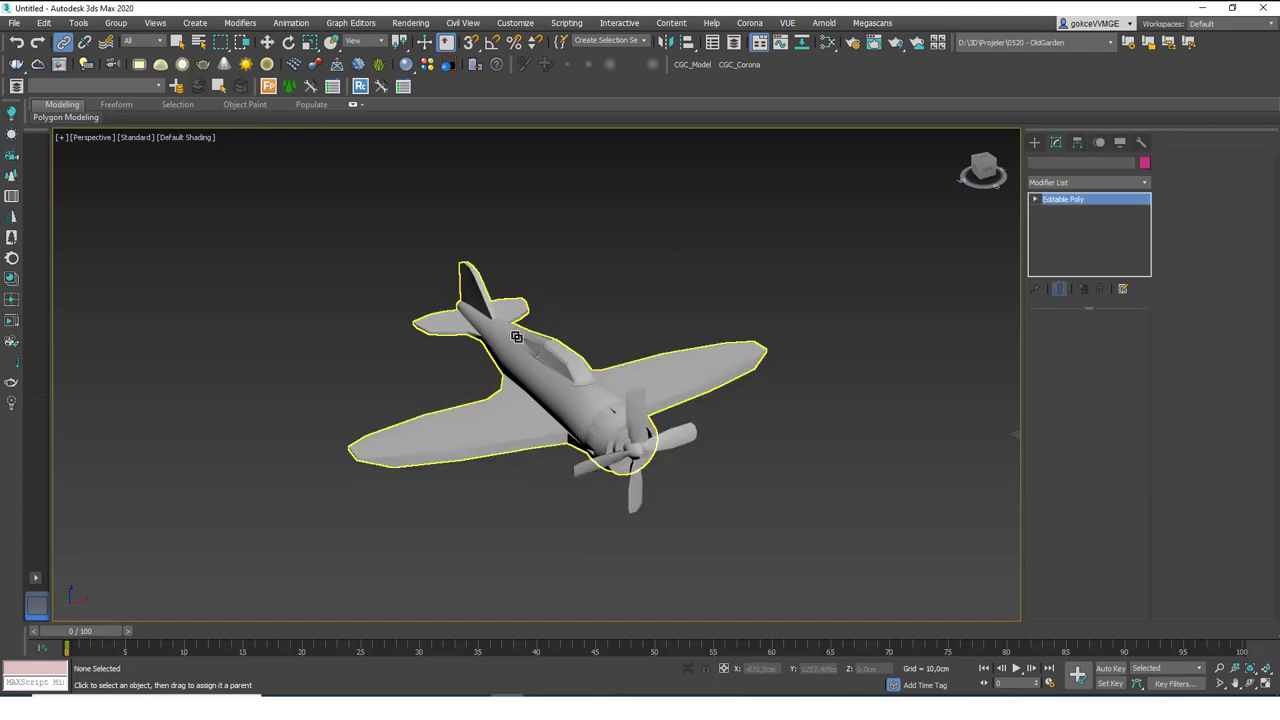
click(516, 337)
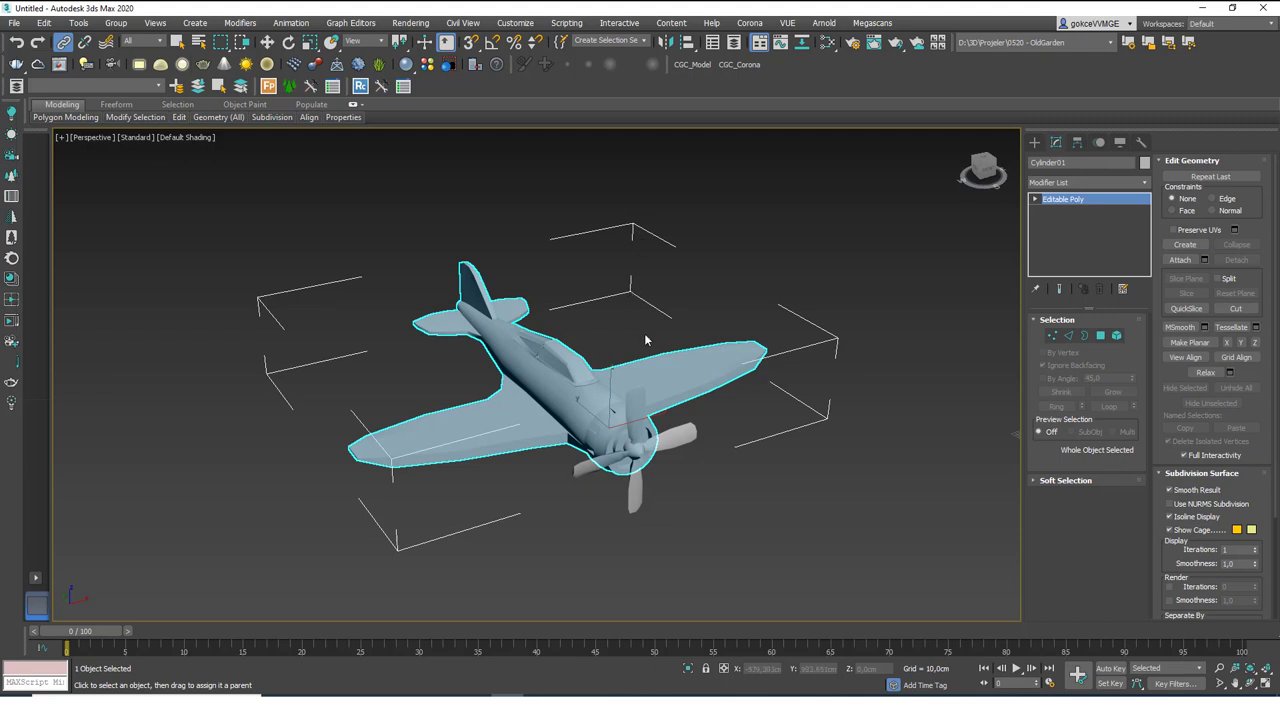
click(668, 442)
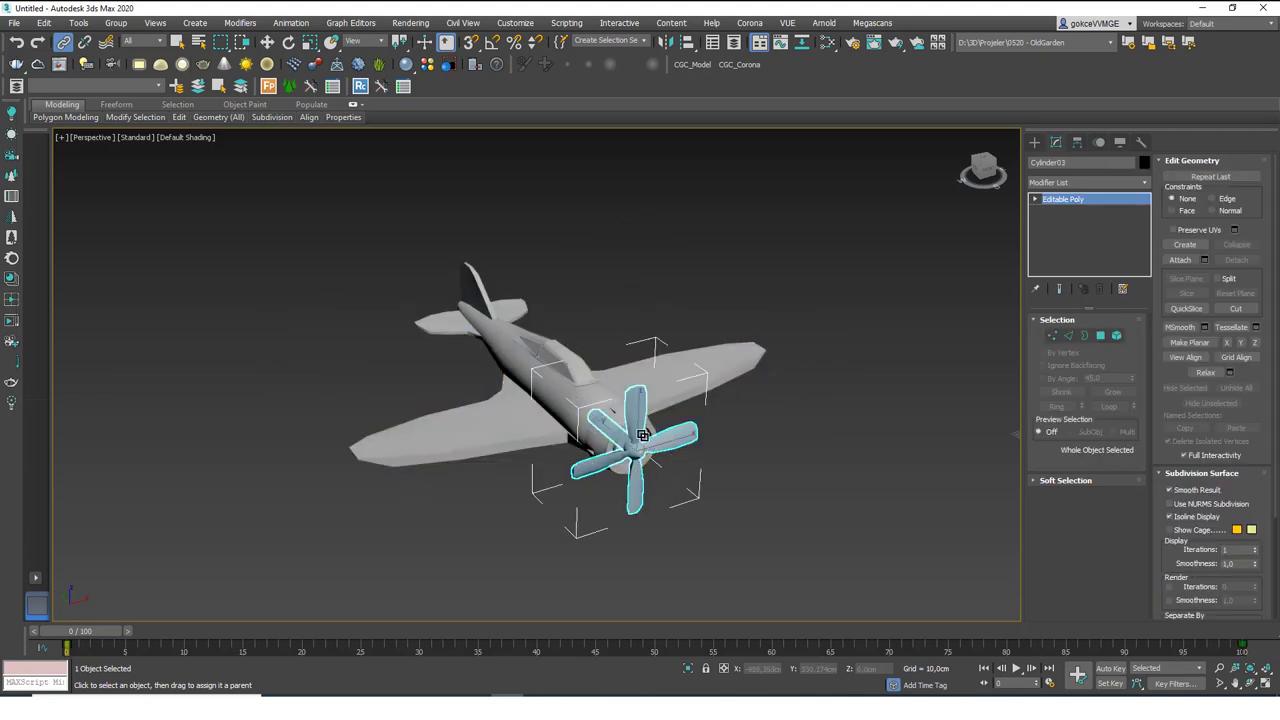
click(671, 271)
click(511, 346)
key(w)
drag(636, 420, 668, 380)
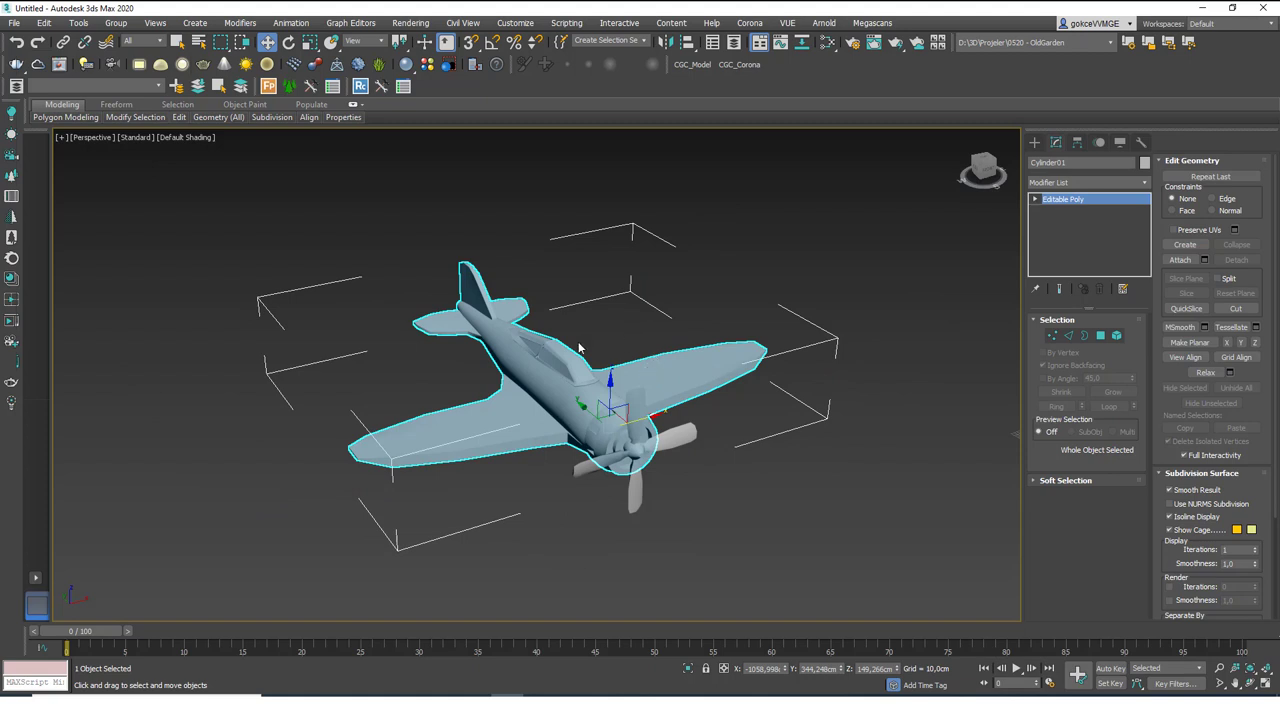
Step: Open the Scene Explorer and expand Cylinder01 to check the hierarchy of the plane body and propeller
click(78, 22)
click(105, 38)
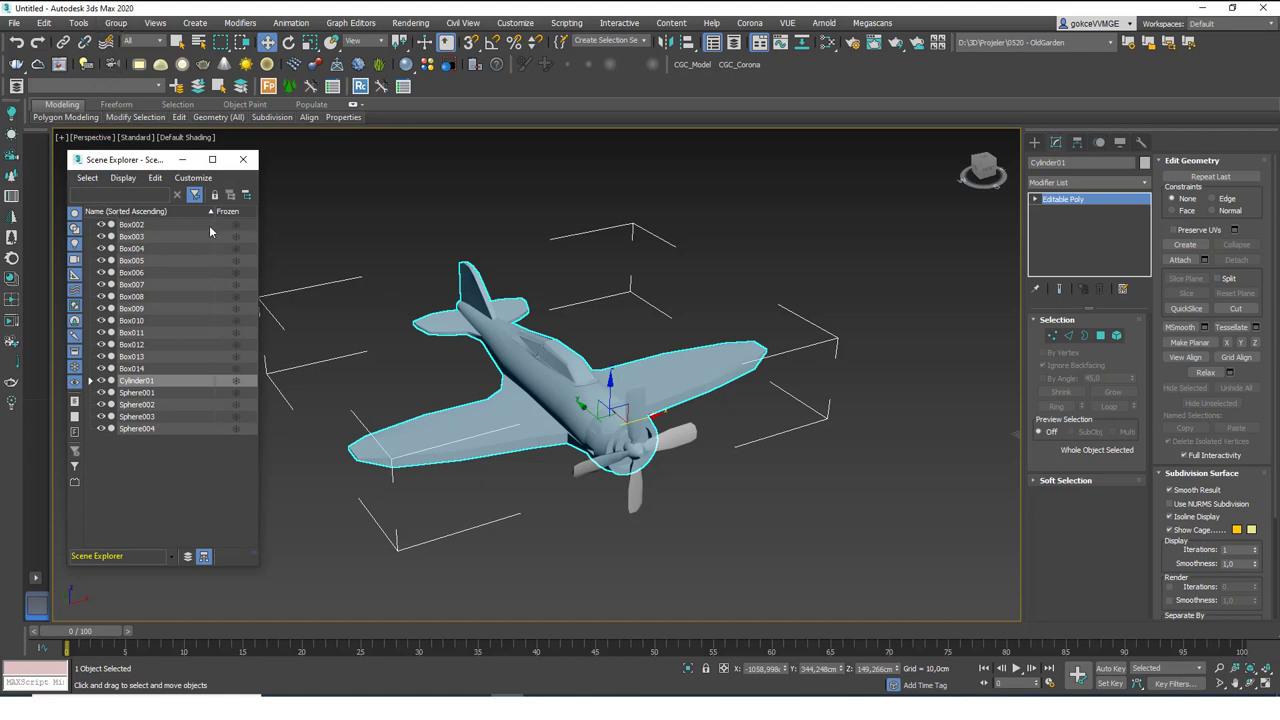
click(90, 381)
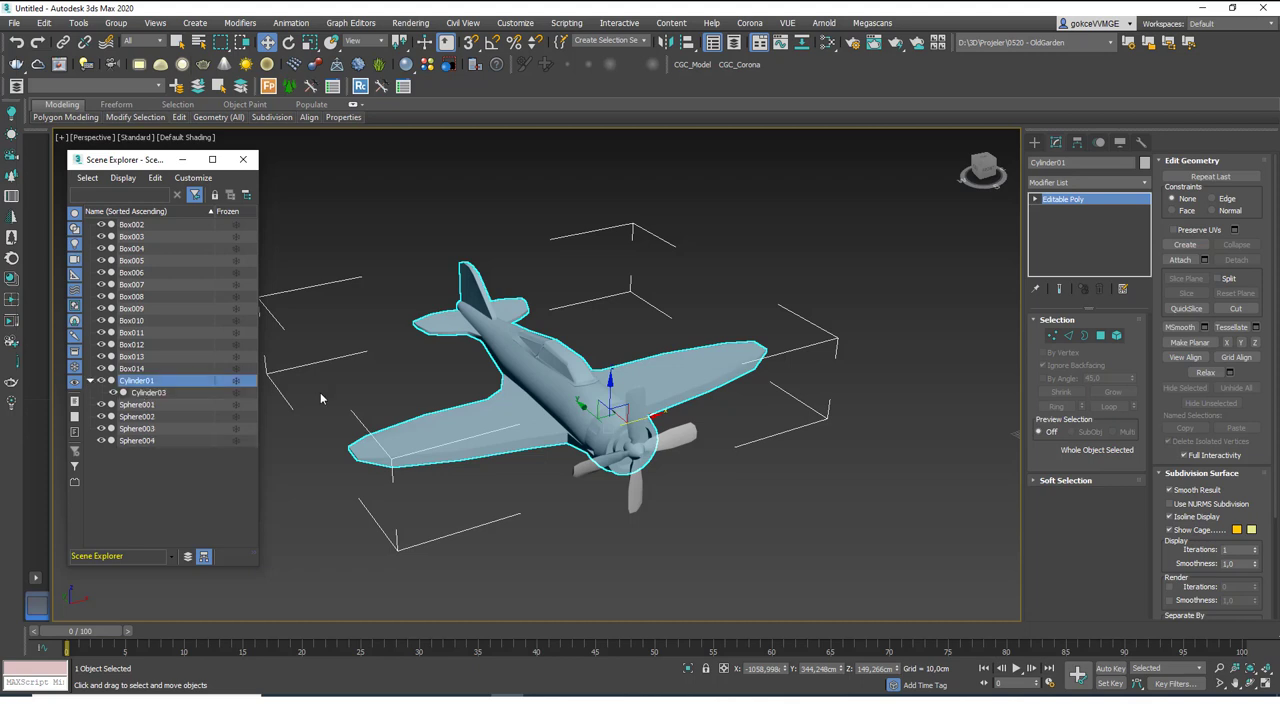
click(630, 442)
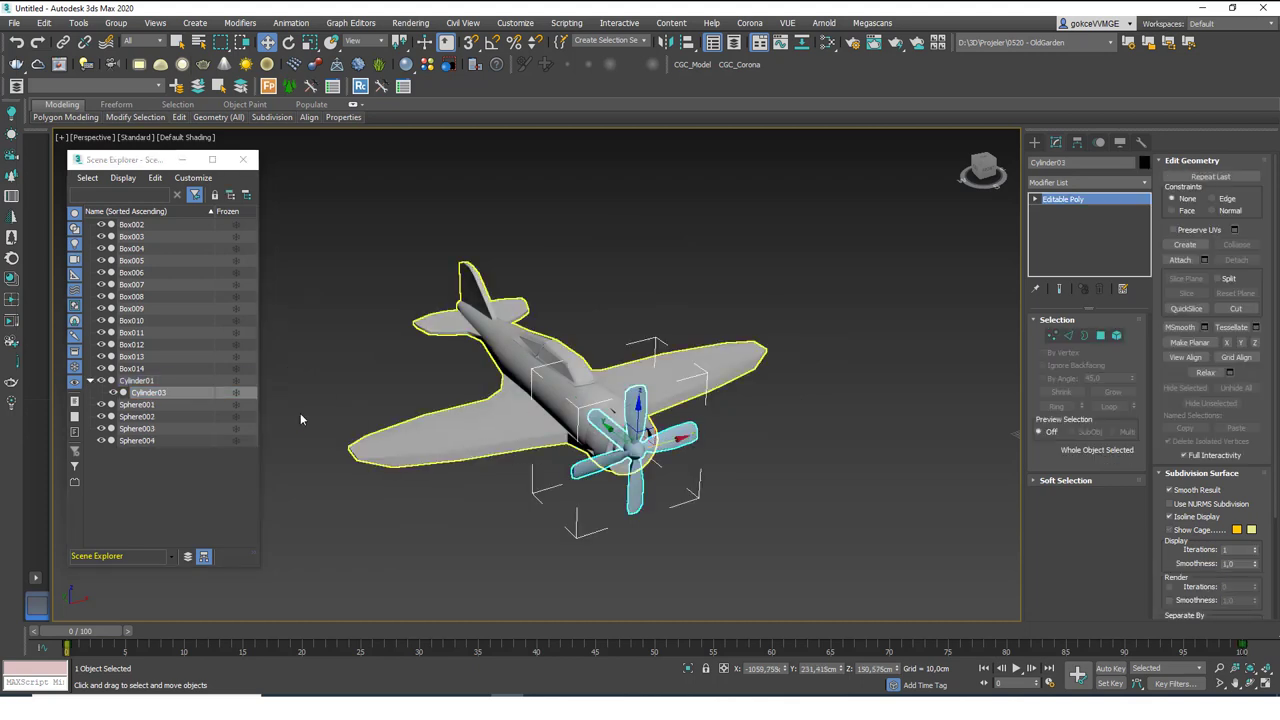
click(160, 381)
click(528, 173)
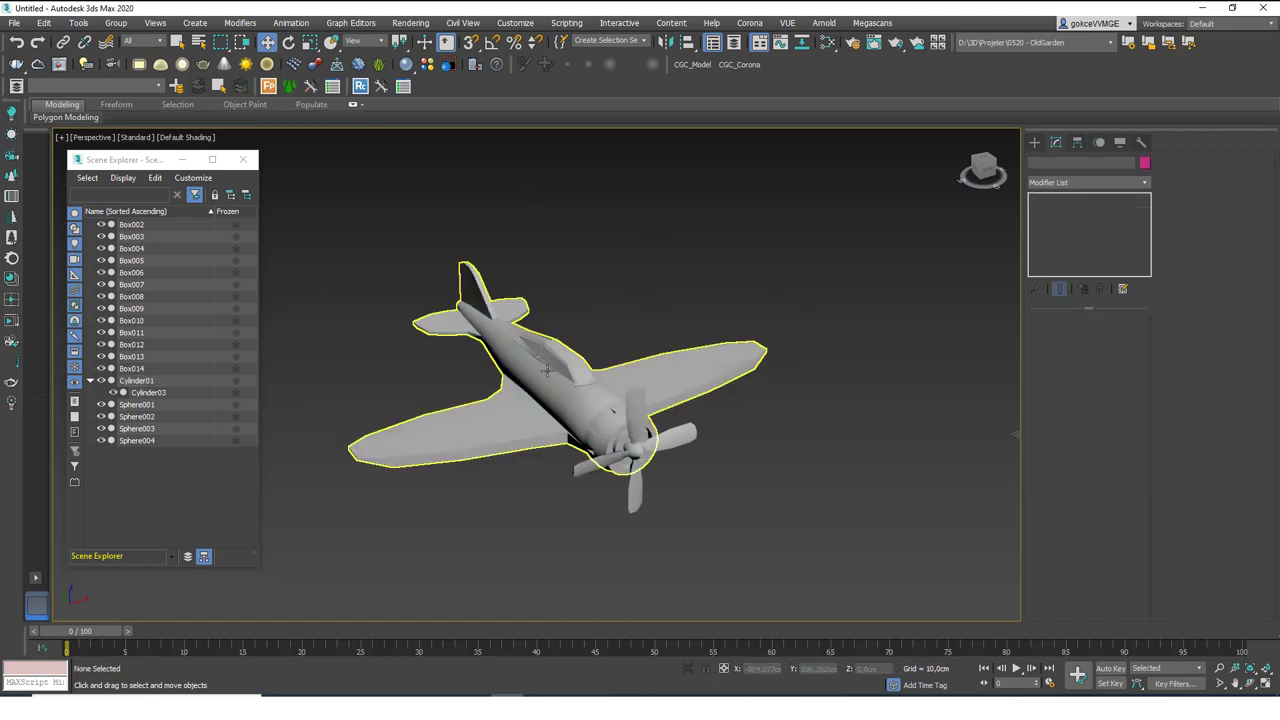
Step: Rename the plane body object as PlaneBody
click(547, 370)
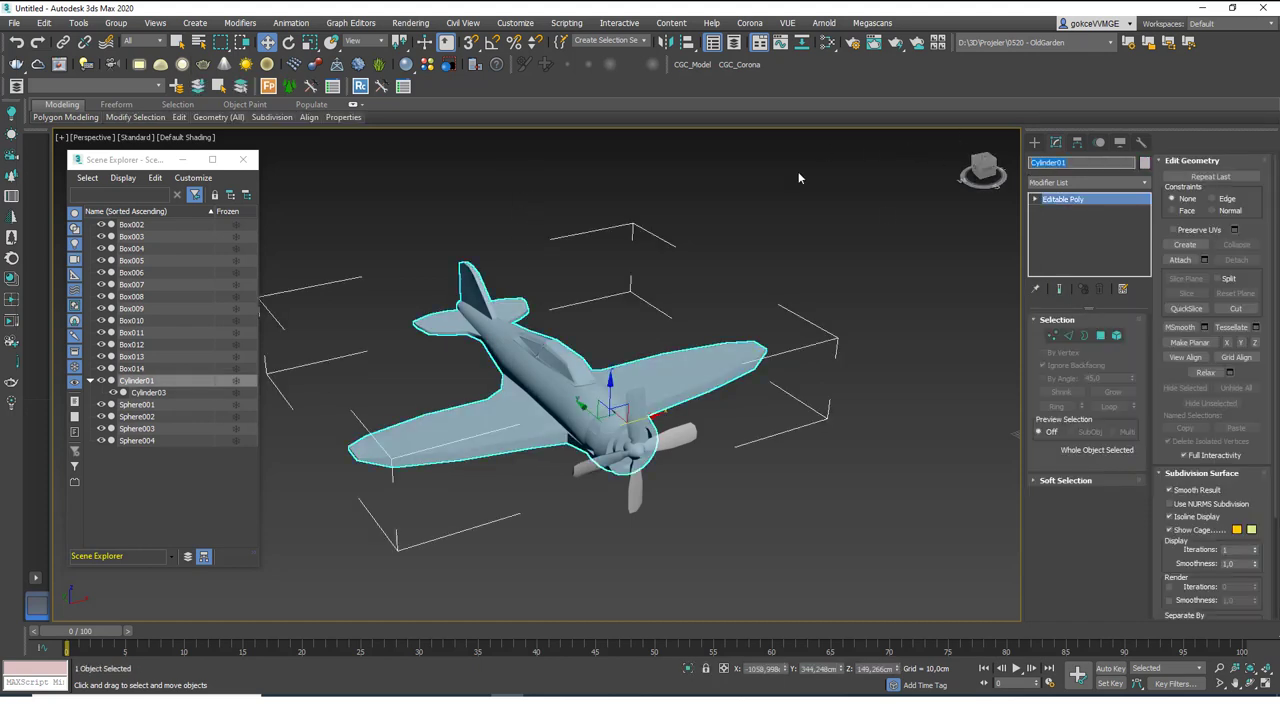
text(PlaneBody)
key(Return)
Step: Rename the propeller object as PlanePropeller
click(638, 448)
double_click(1051, 164)
text(Pla)
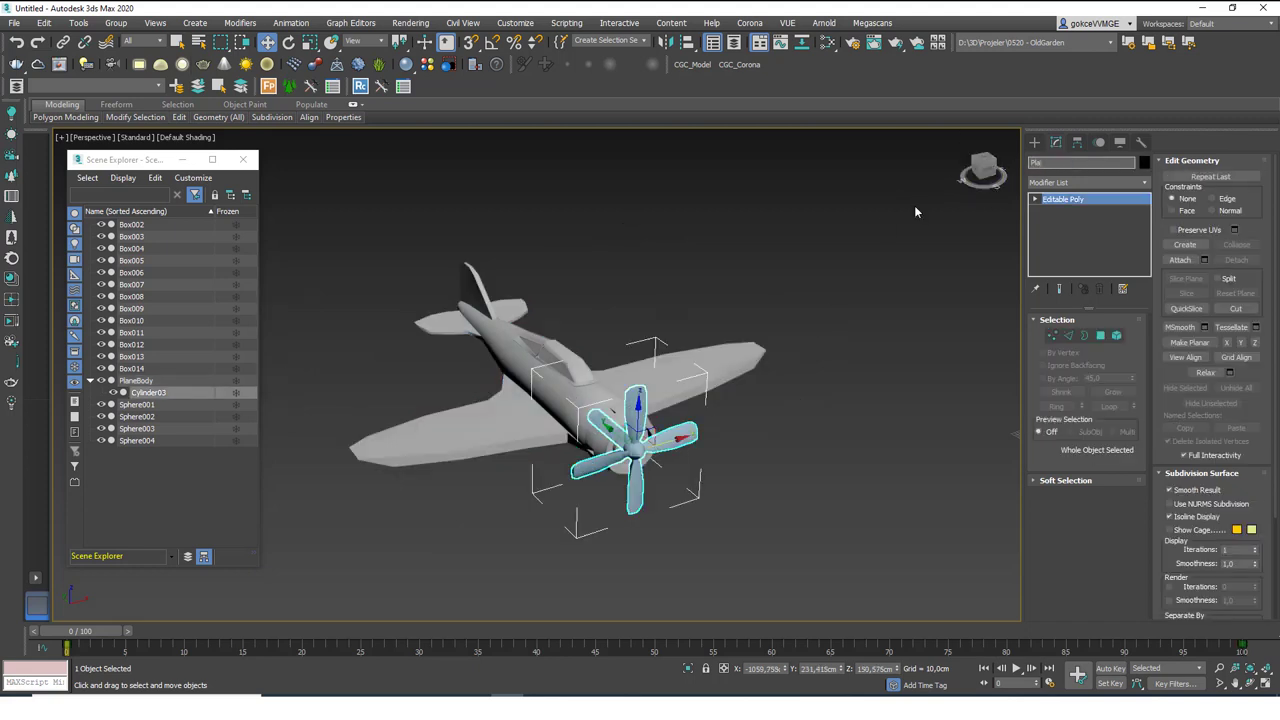
text(nePropeller)
key(Return)
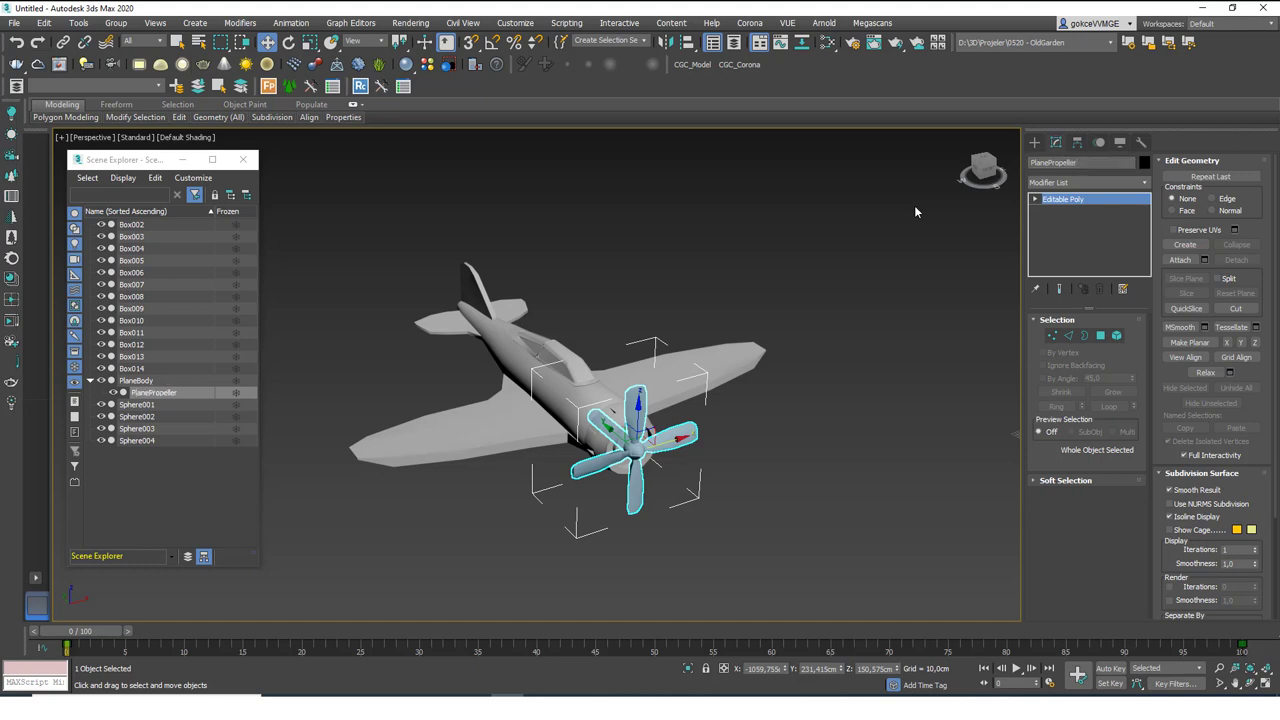
Step: Examine the parent-child relationship by selecting PlanePropeller and PlaneBody in the hierarchy and on the model
click(570, 290)
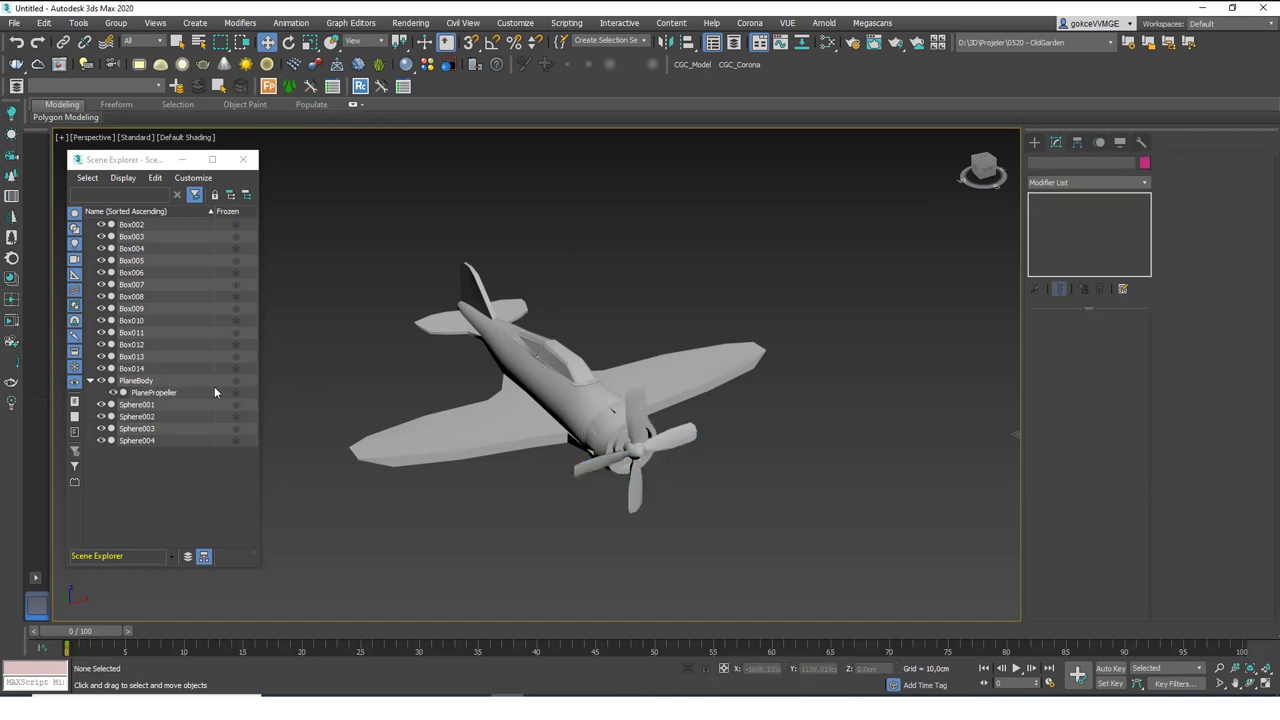
click(150, 393)
click(140, 381)
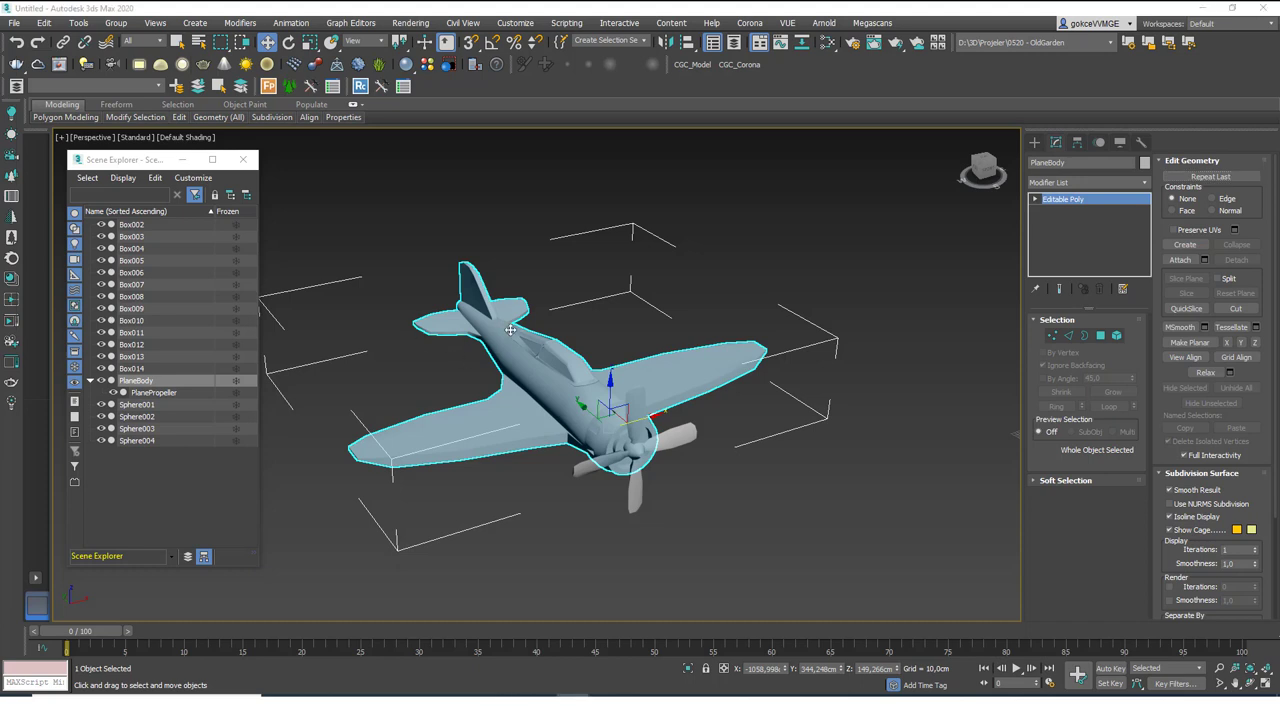
click(539, 209)
click(557, 391)
mouse_move(650, 413)
mouse_down()
mouse_move(706, 397)
mouse_move(586, 440)
mouse_move(647, 413)
mouse_up()
alt+middle_drag(647, 413, 683, 462)
click(702, 432)
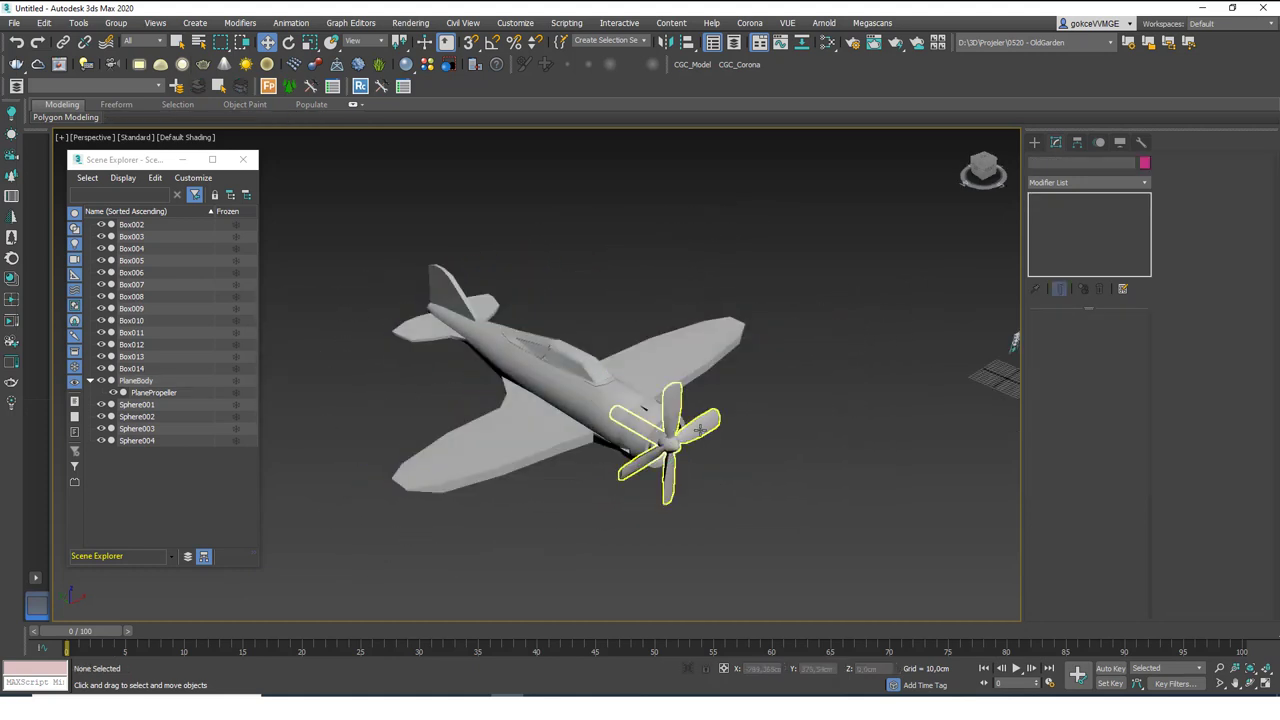
click(700, 430)
drag(638, 428, 623, 399)
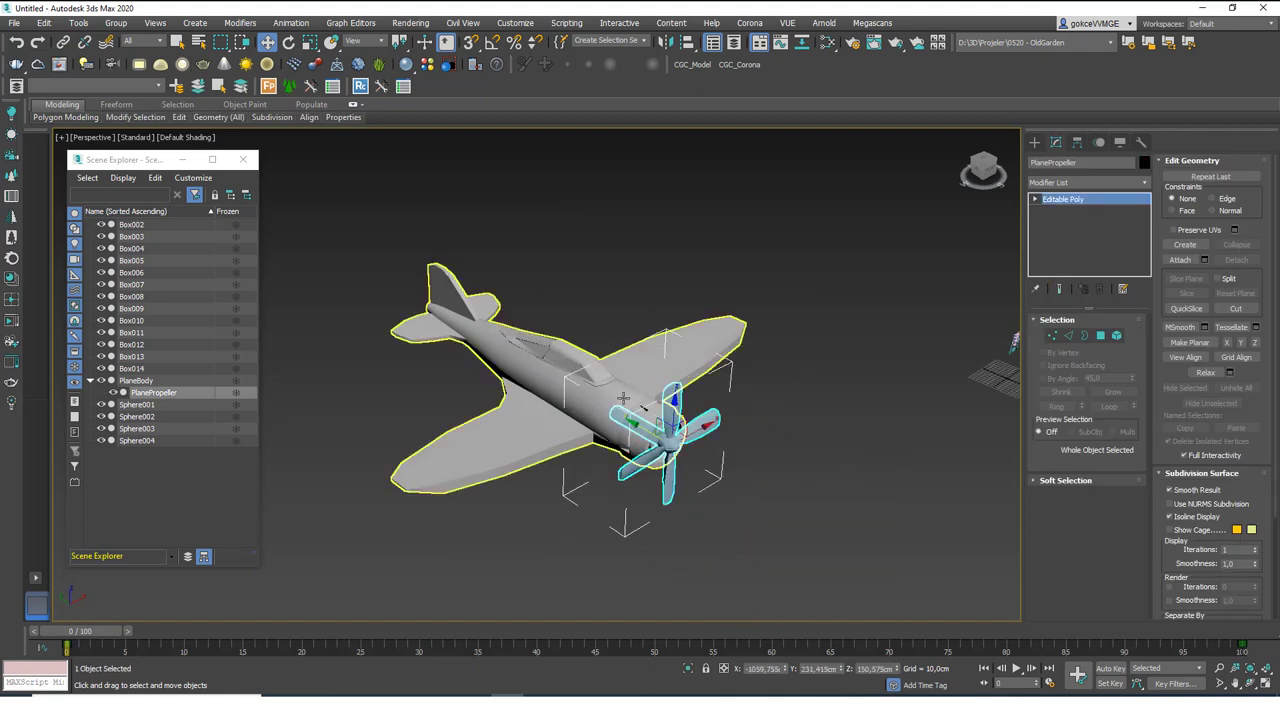
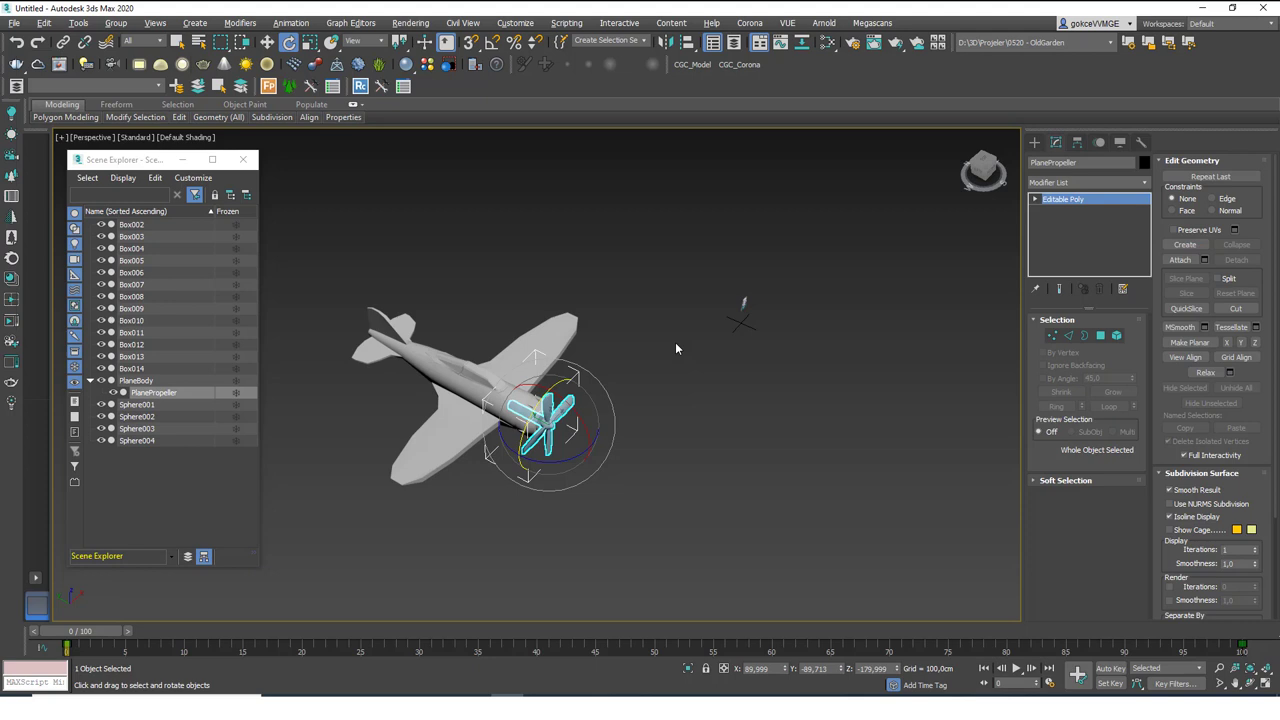
click(530, 528)
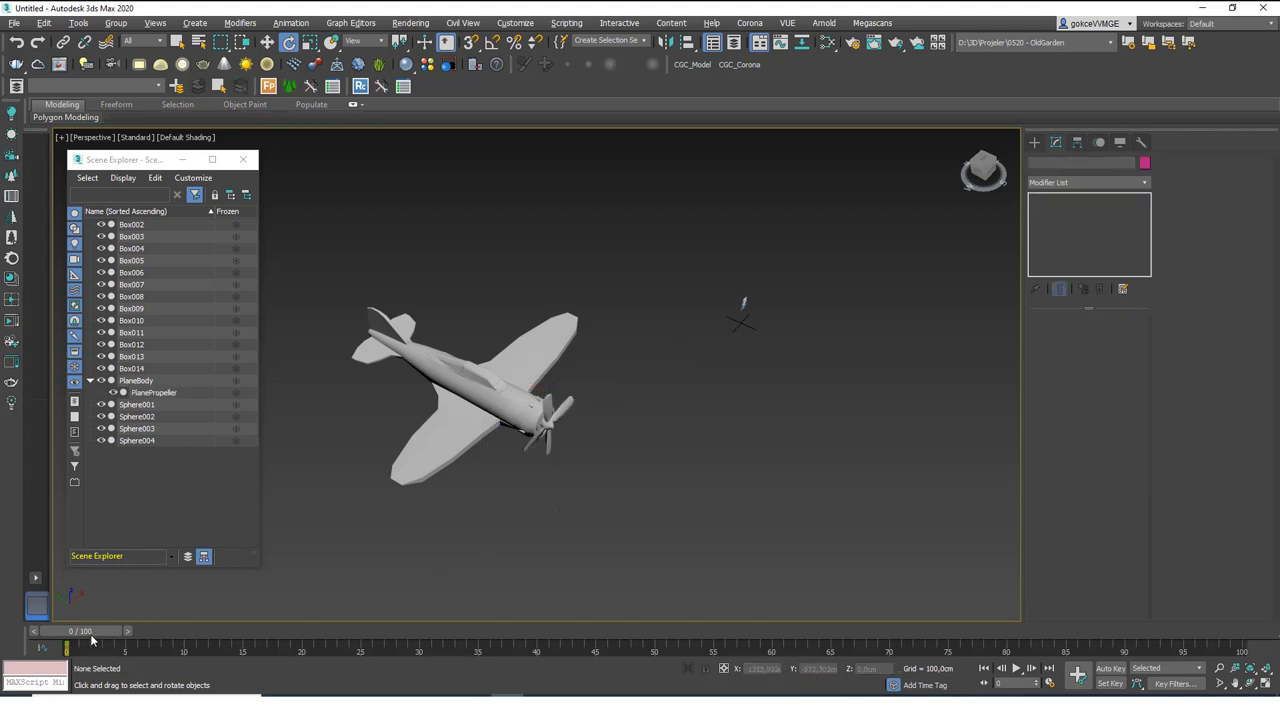
mouse_move(86, 634)
mouse_down()
mouse_move(225, 632)
mouse_move(80, 632)
mouse_up()
click(545, 422)
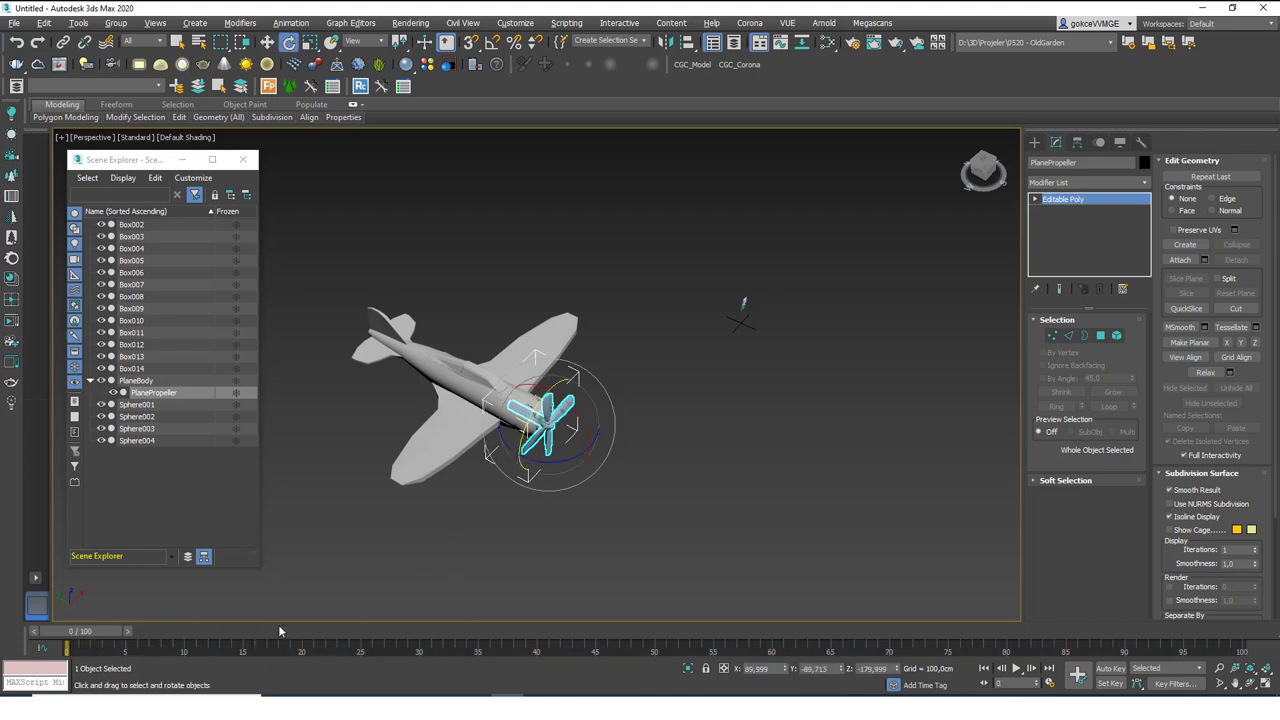
click(578, 525)
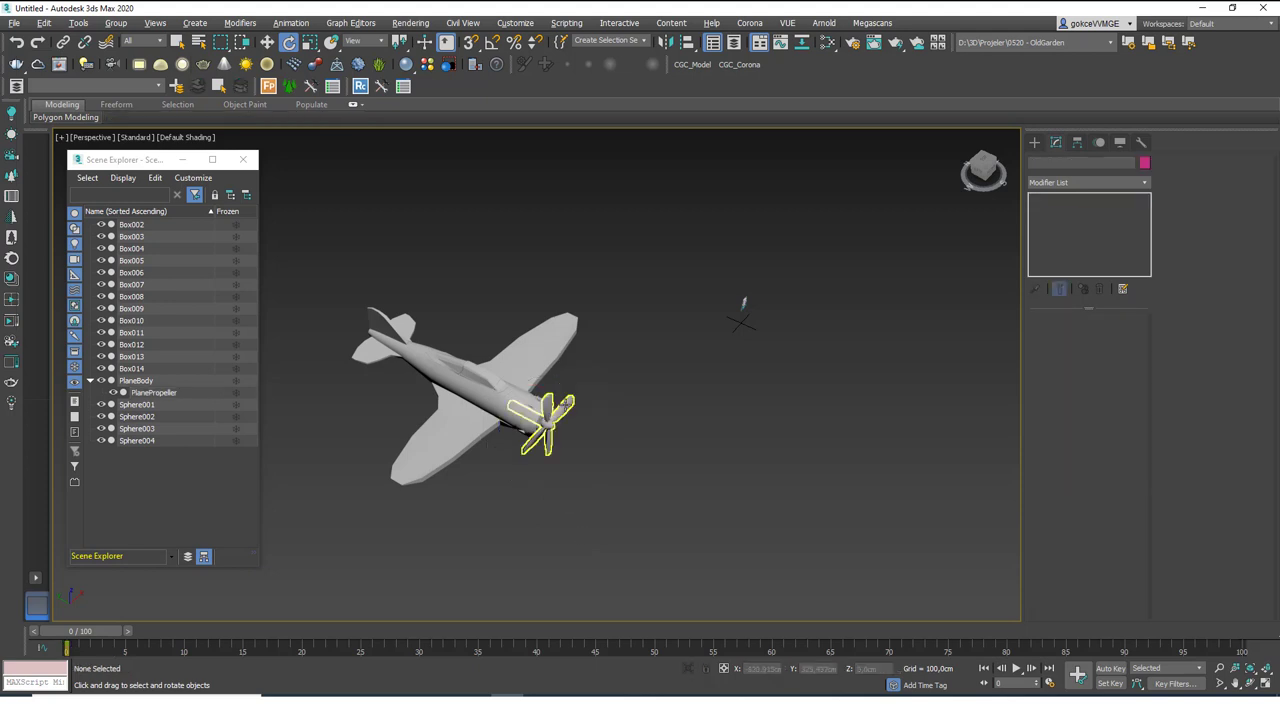
Step: Record an automatic rotation key for PlanePropeller at frame 20, rotating it about half a turn around its spin axis
click(560, 410)
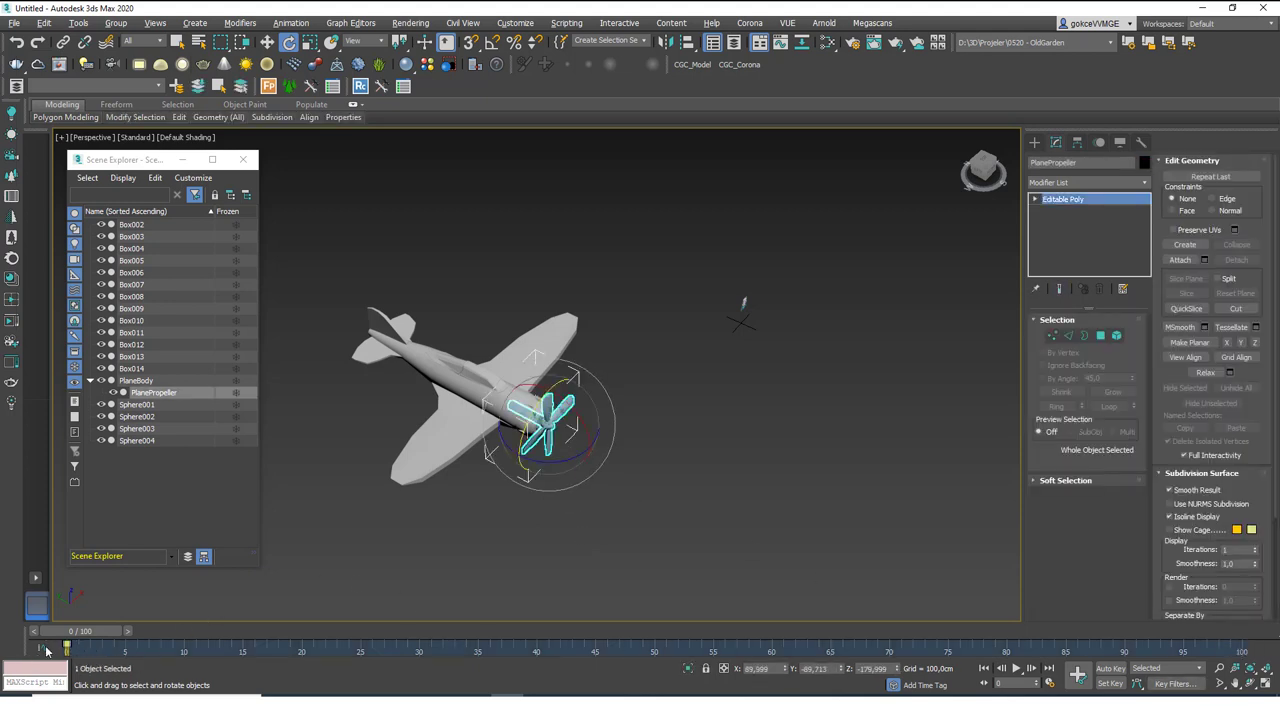
drag(151, 623, 300, 622)
drag(409, 617, 77, 597)
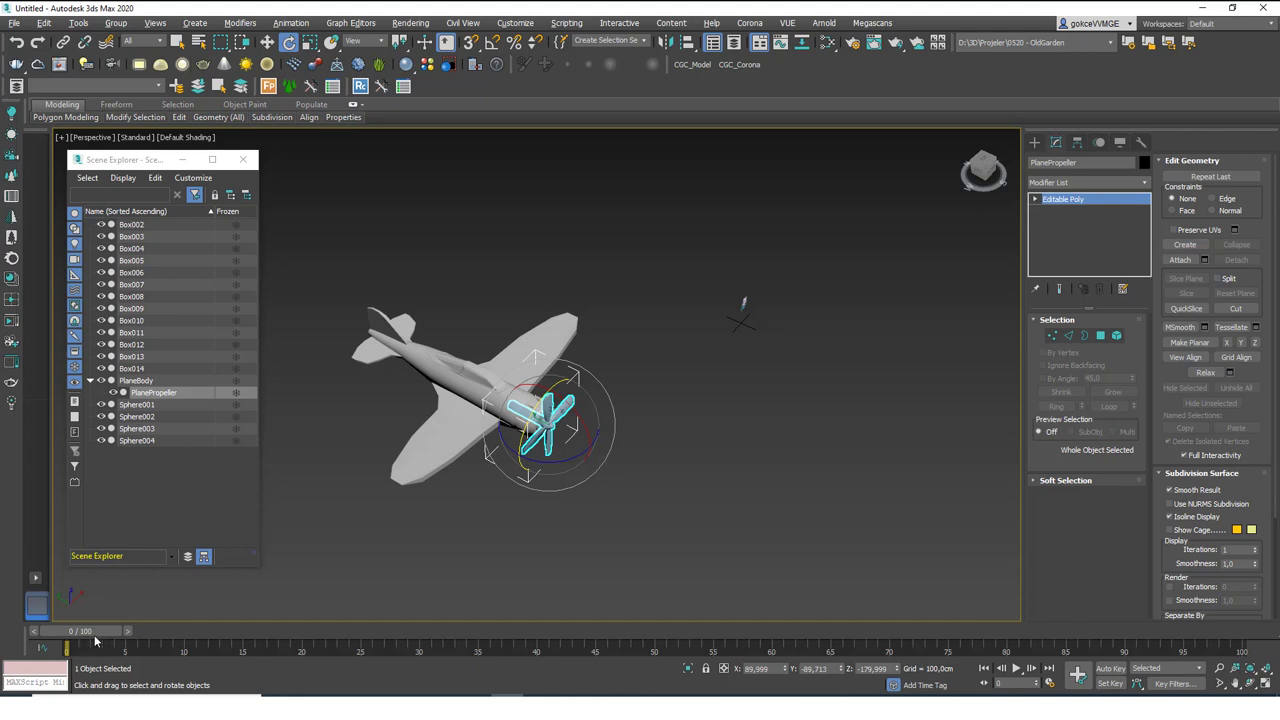
drag(95, 634, 304, 622)
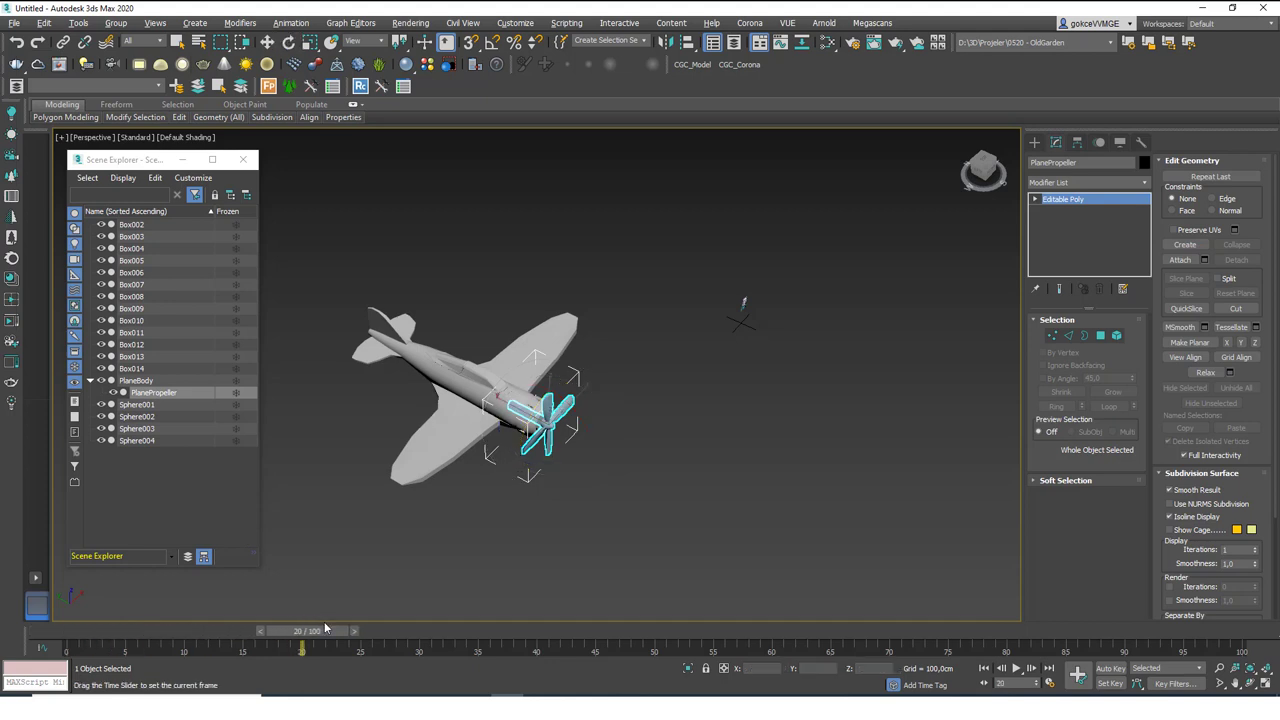
key(e)
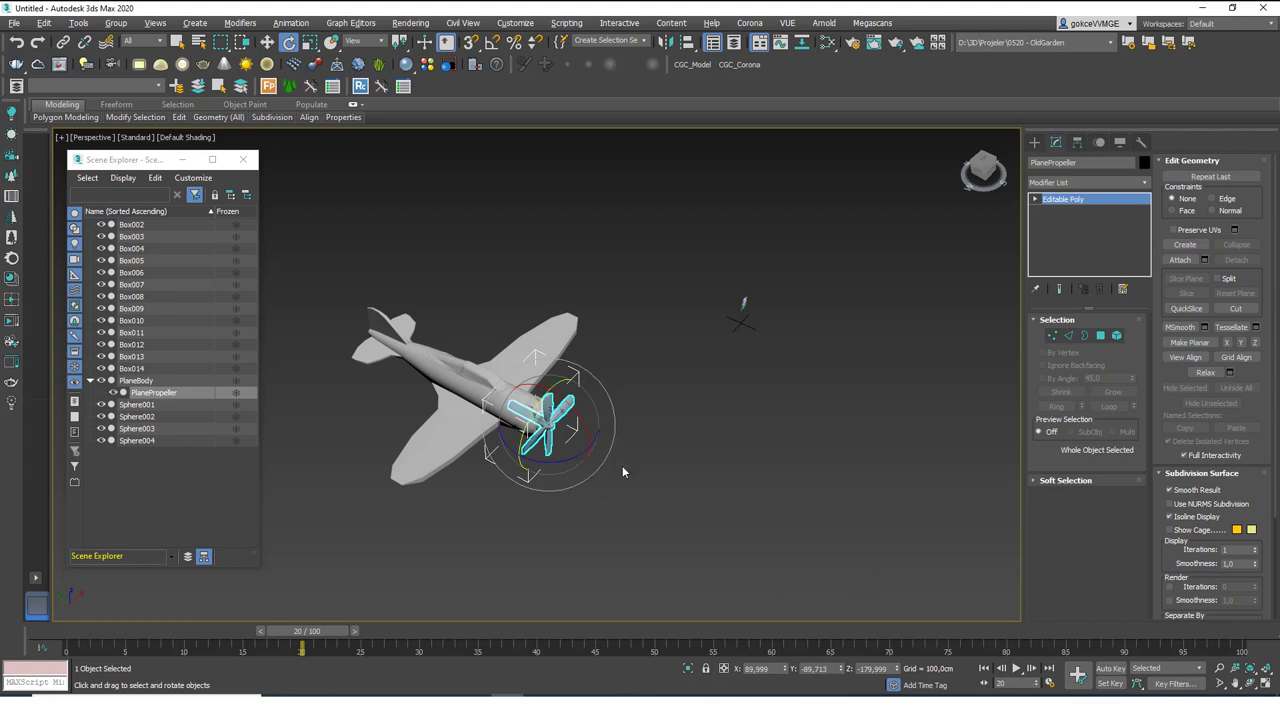
click(1108, 668)
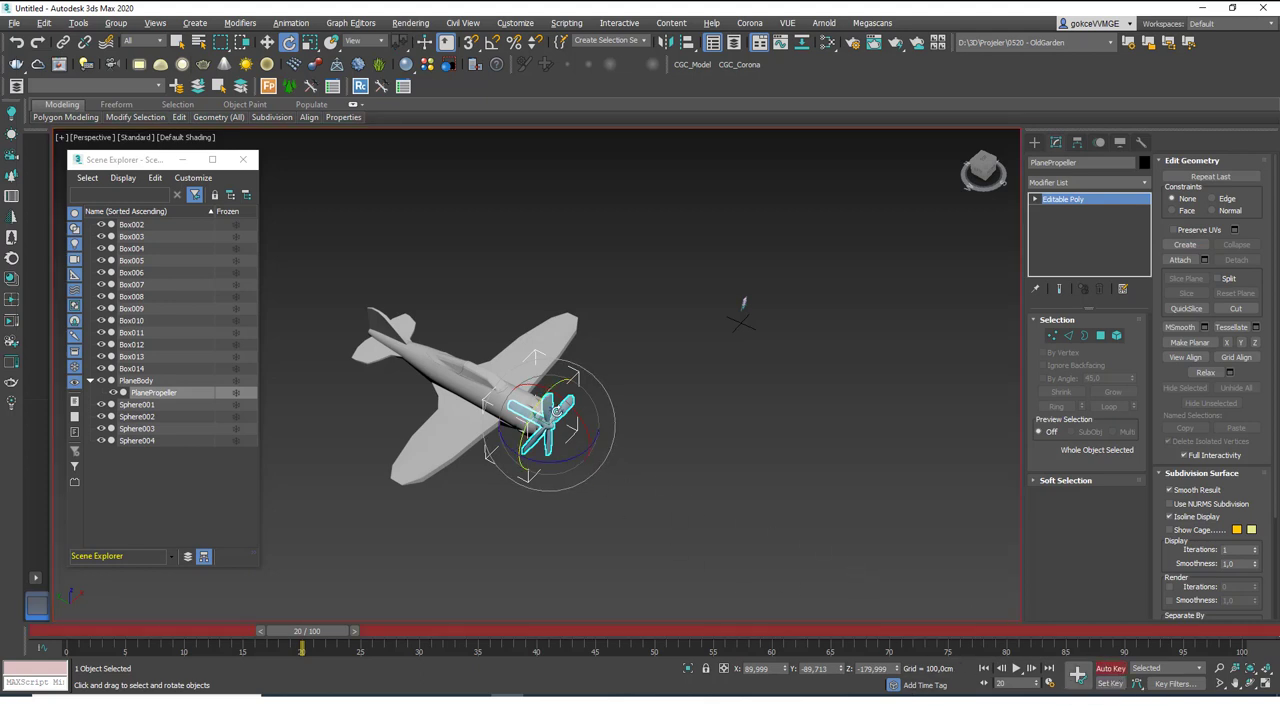
alt+middle_drag(557, 412, 528, 403)
scroll(528, 403, up, 5)
drag(515, 416, 607, 398)
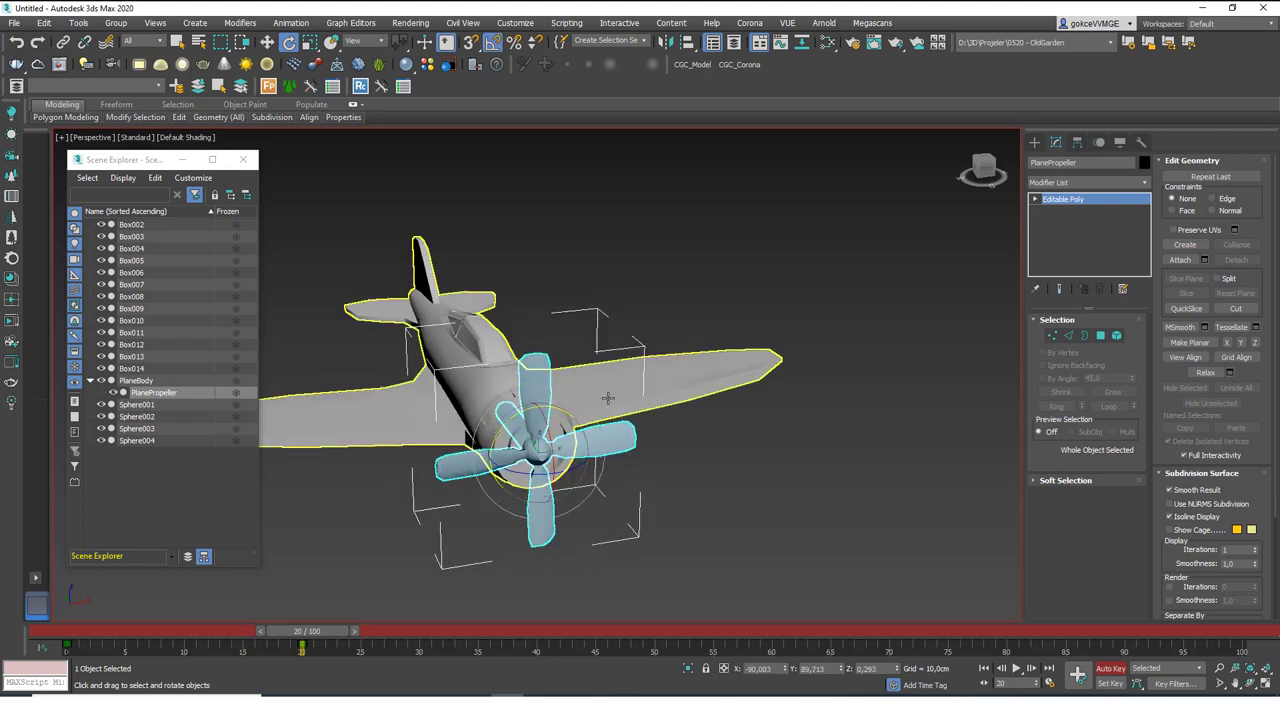
Step: Check the spin between frames 0 and 20, extend the propeller's rotation at frame 20 to a full turn, and return to frame 0
drag(300, 631, 51, 667)
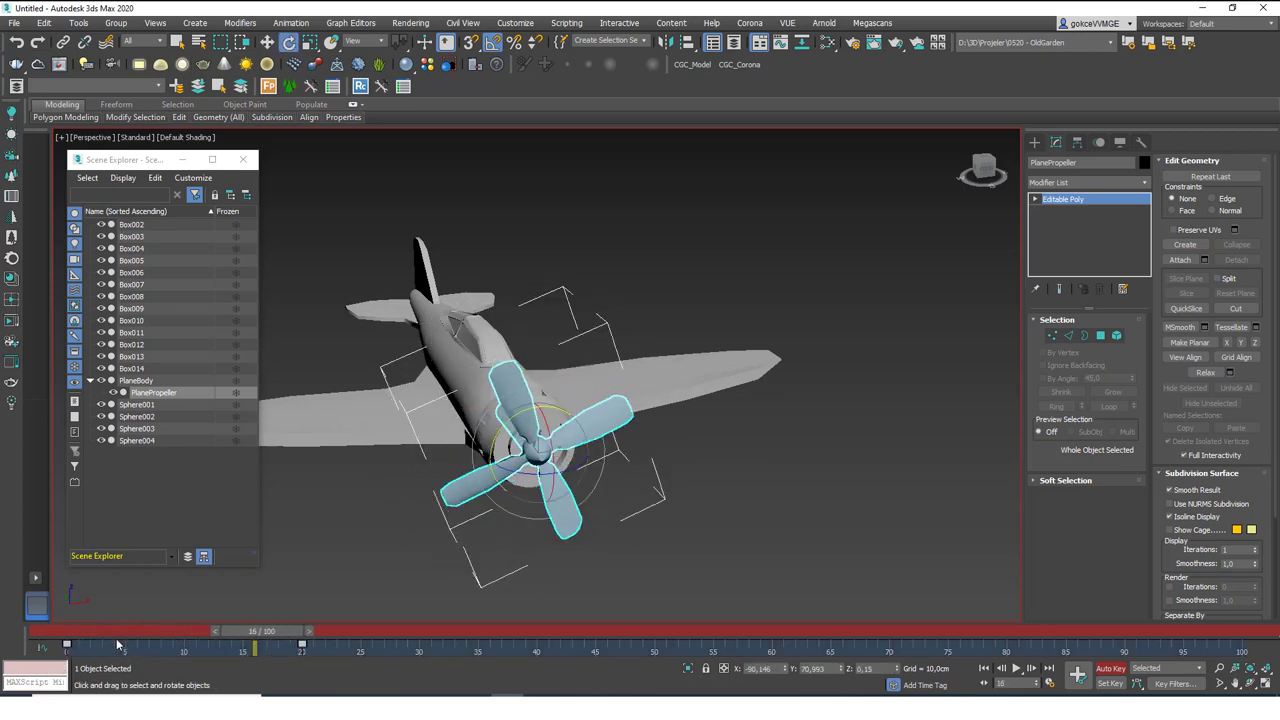
drag(116, 638, 306, 632)
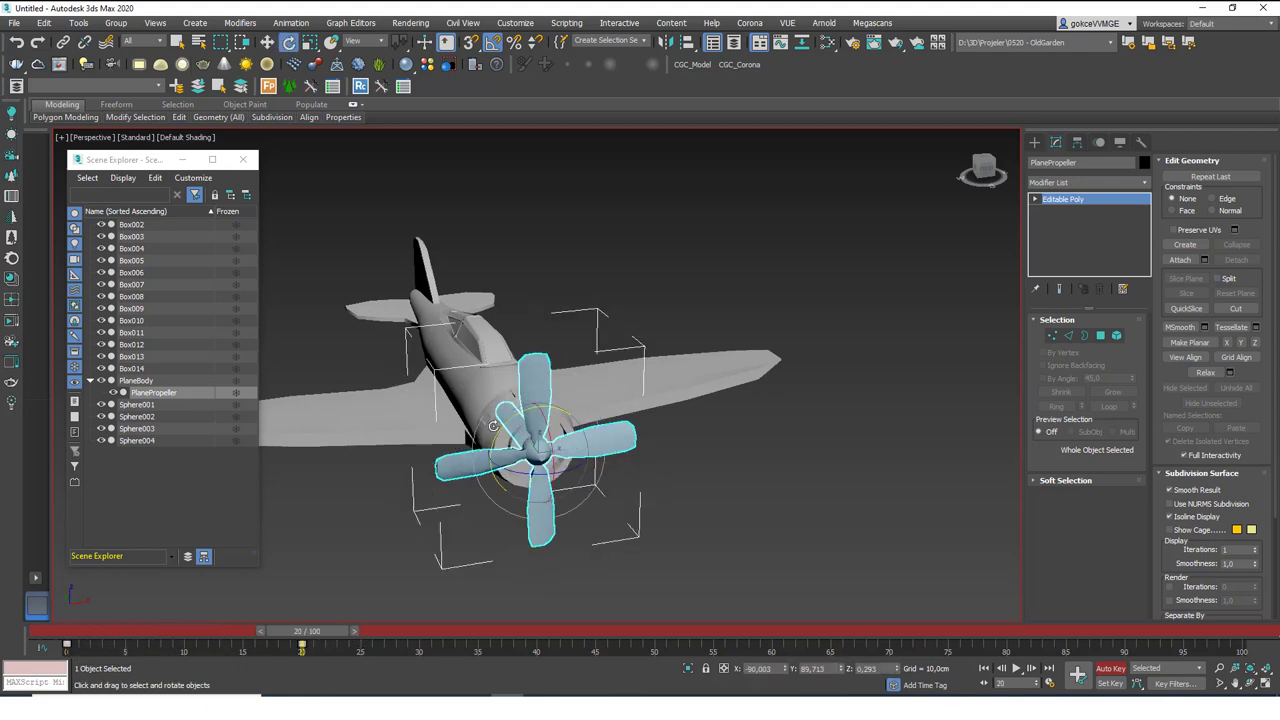
drag(519, 418, 645, 396)
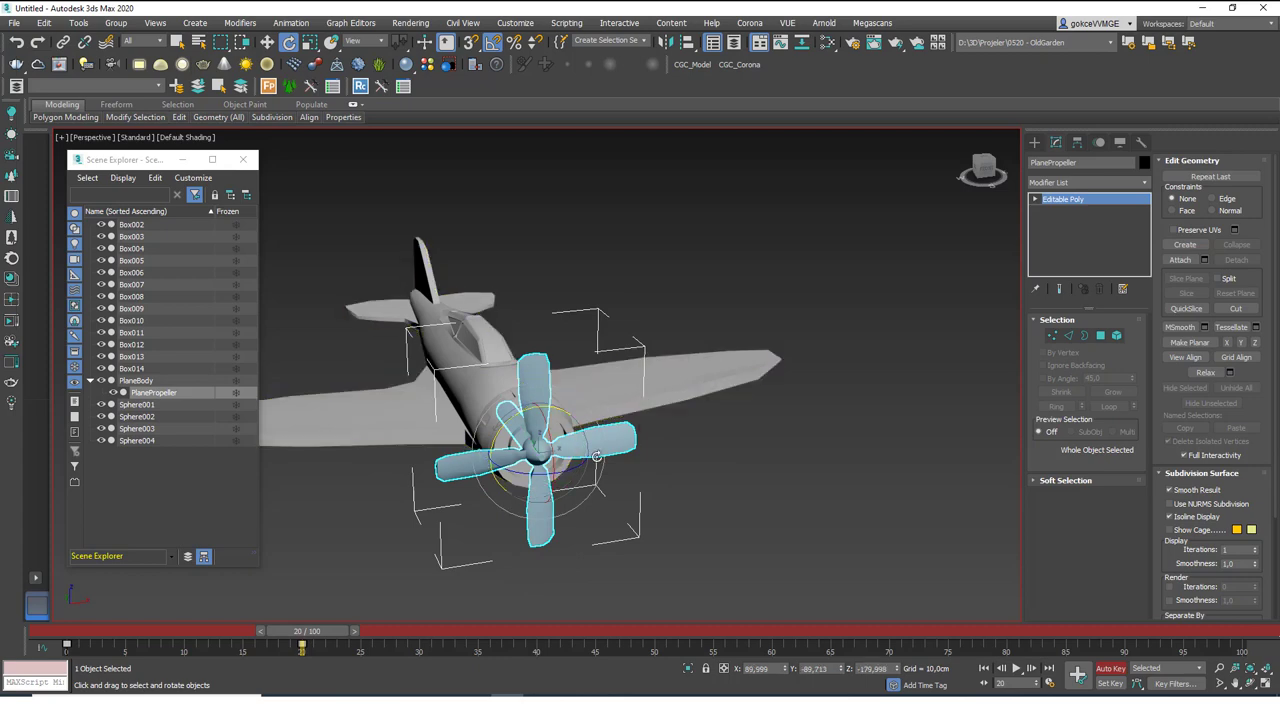
mouse_move(272, 643)
mouse_down()
mouse_move(70, 650)
mouse_move(268, 638)
mouse_up()
key(Home)
key(e)
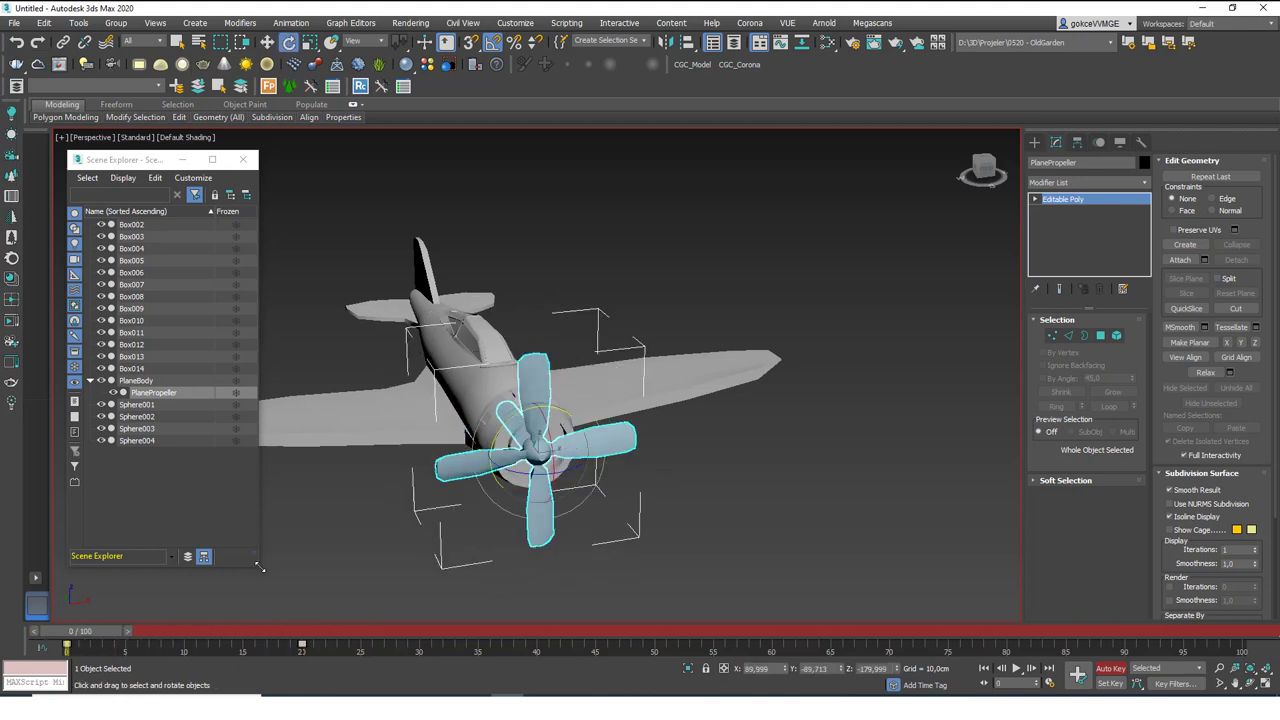
Step: Turn off Auto Key and set the animation's end time to frame 20
click(1112, 669)
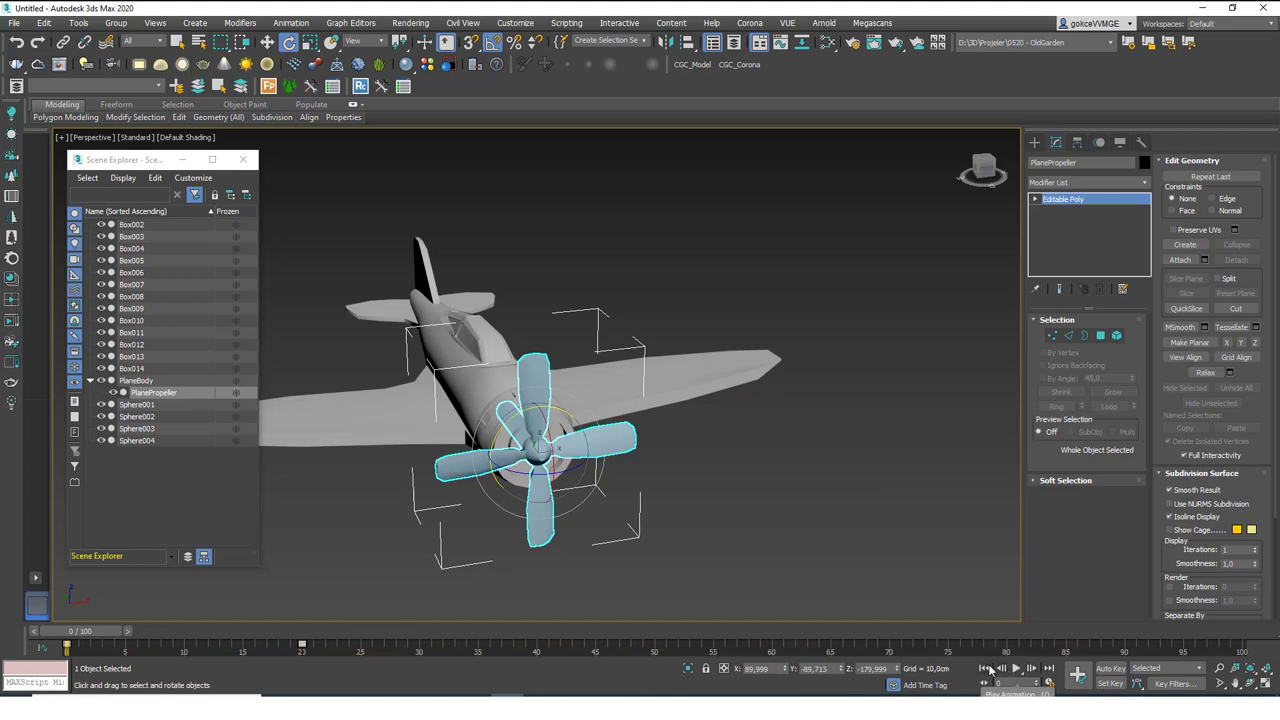
right_click(1016, 670)
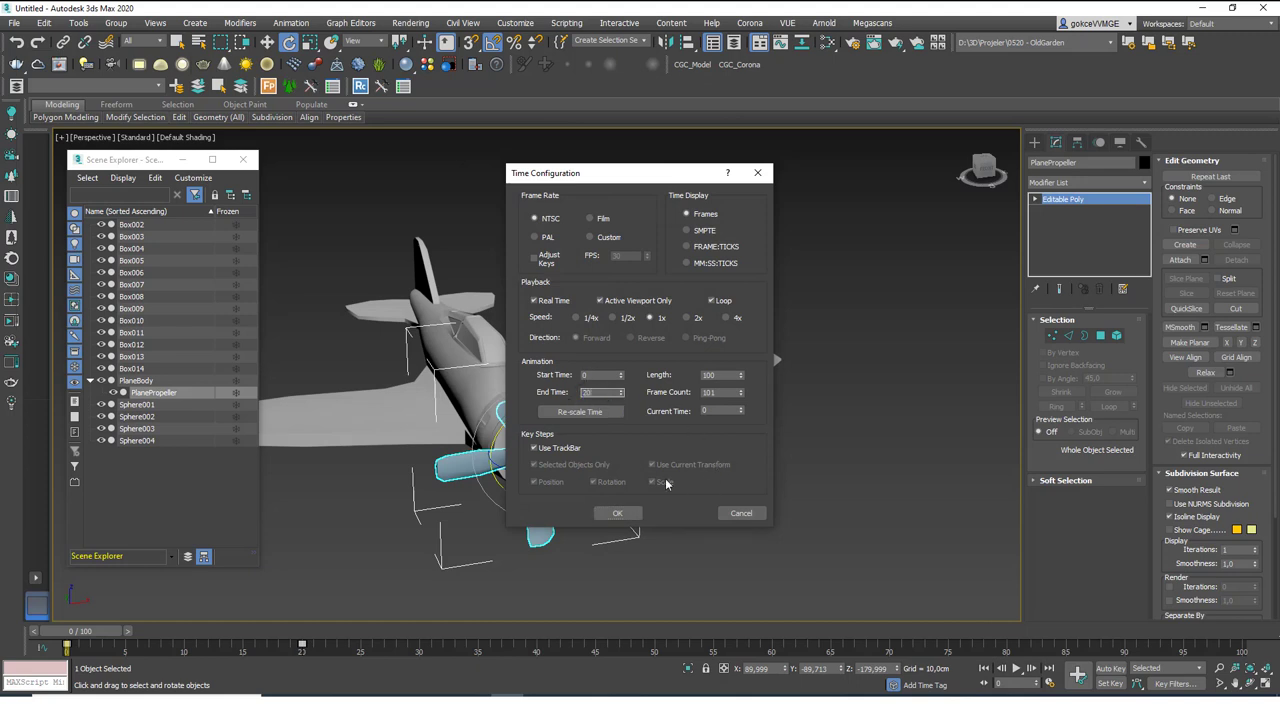
click(601, 513)
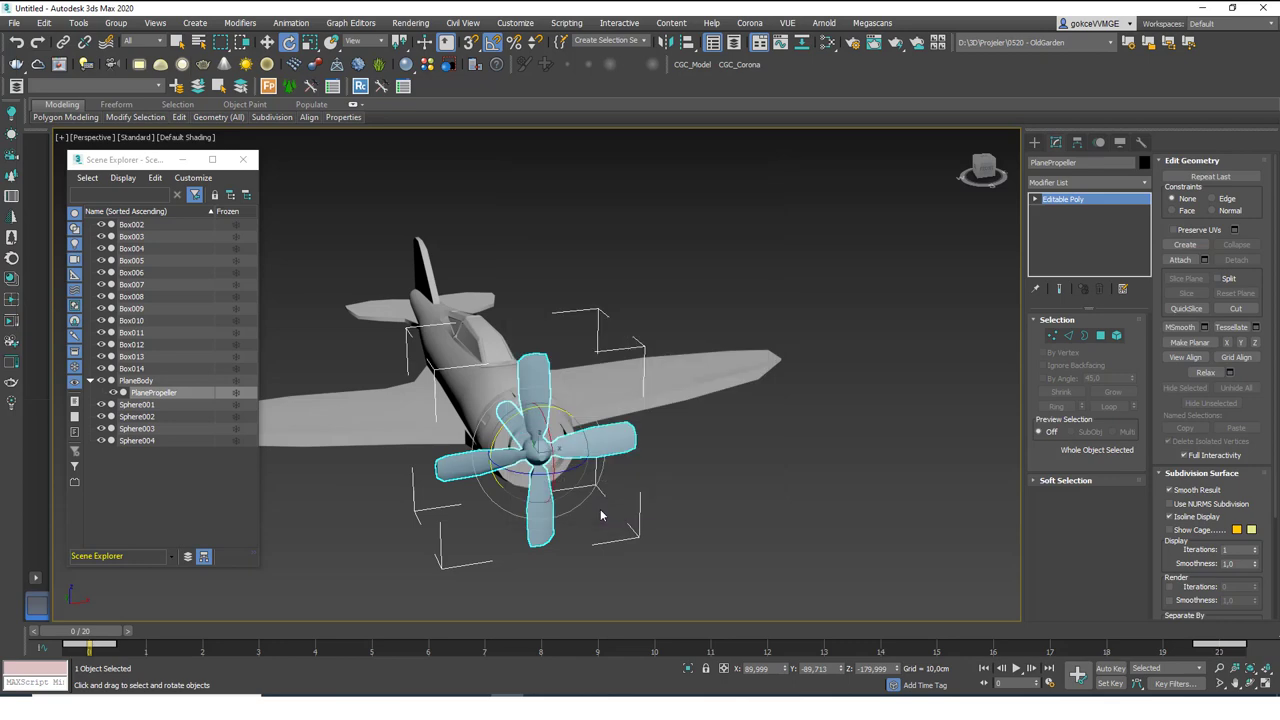
Step: Play the looping propeller animation to judge how evenly it spins, with nothing selected, and return to frame 0
click(1017, 672)
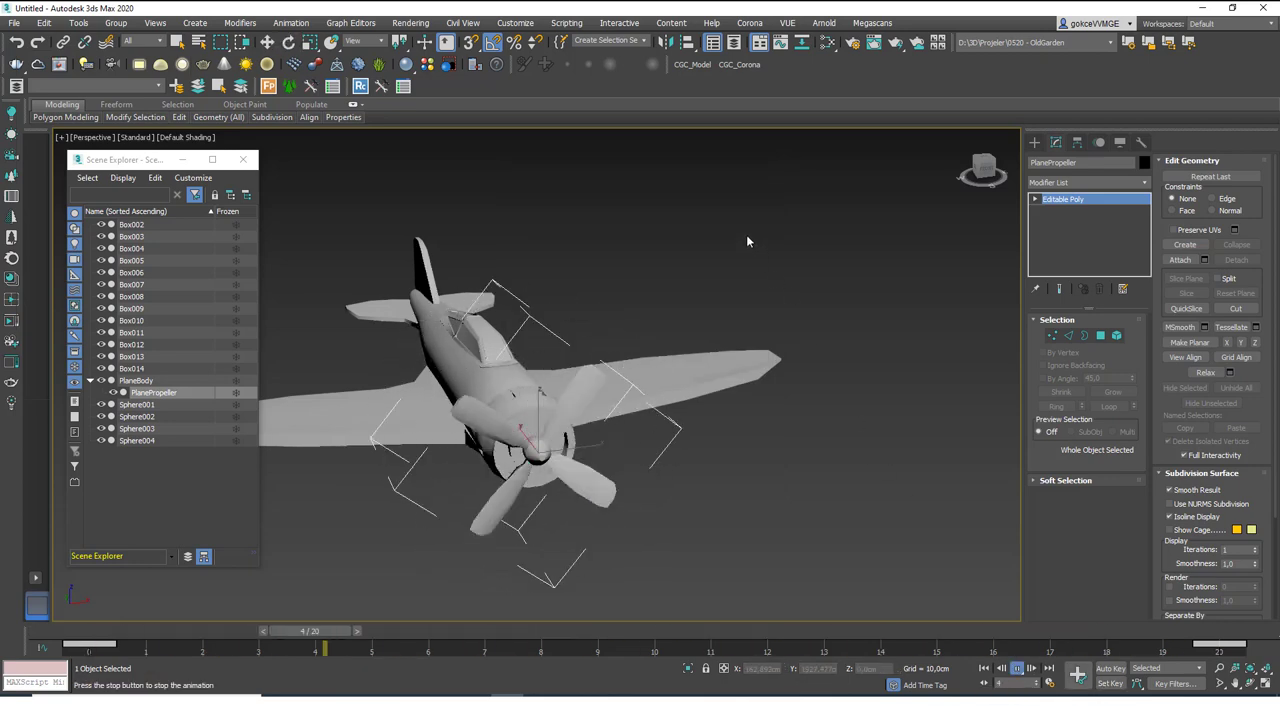
key(e)
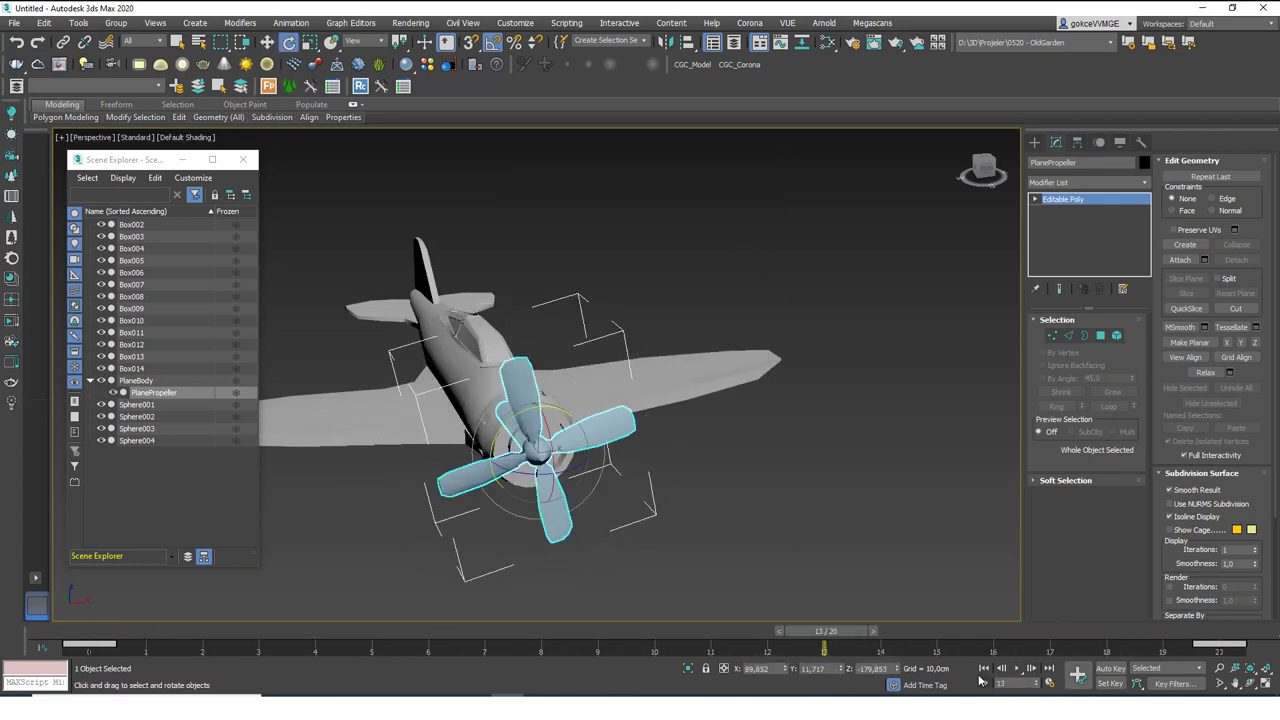
click(855, 492)
key(/)
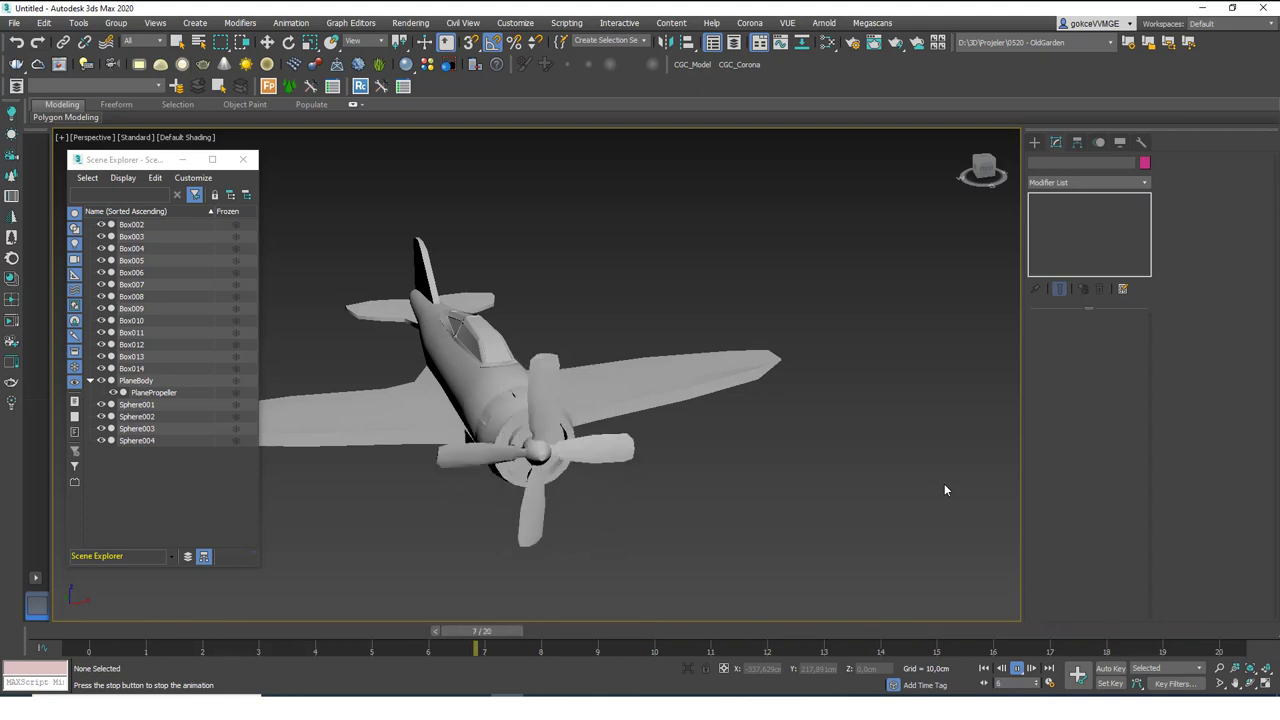
key(/)
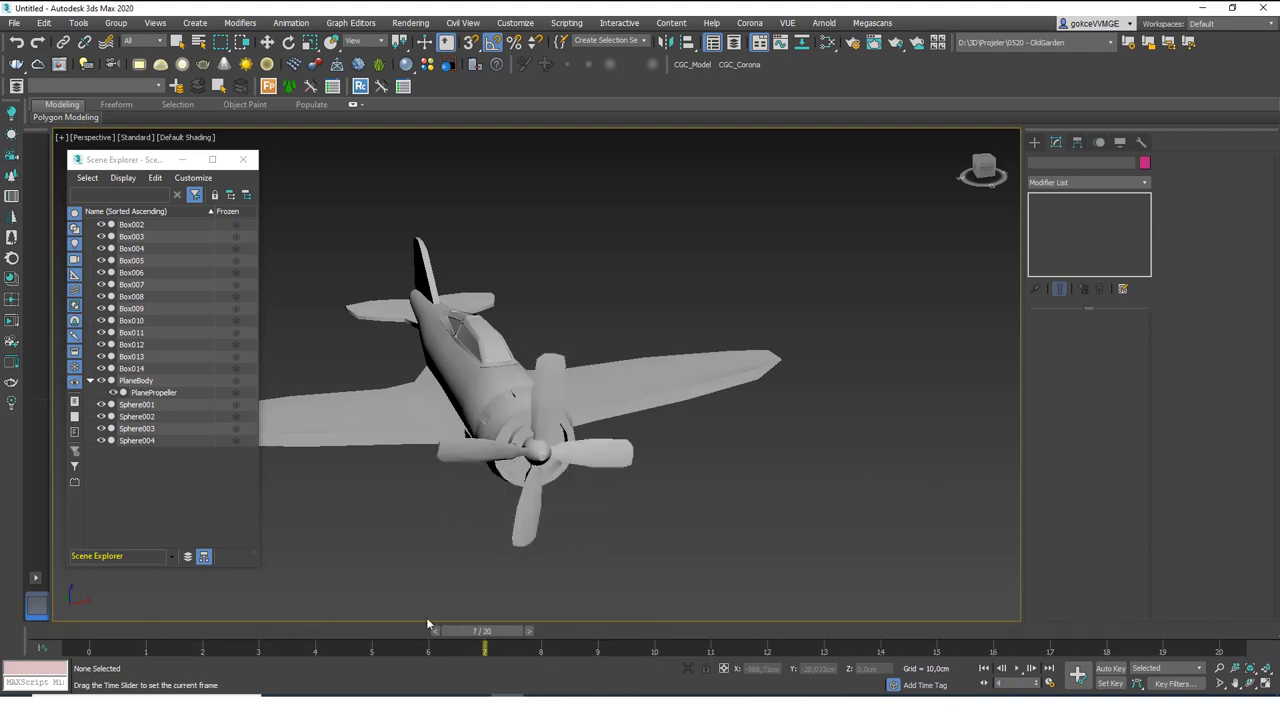
drag(427, 619, 86, 605)
key(e)
Step: Open the Curve Editor for PlanePropeller, enlarge it and frame the complete rotation curves from frame 0 to 20
click(546, 495)
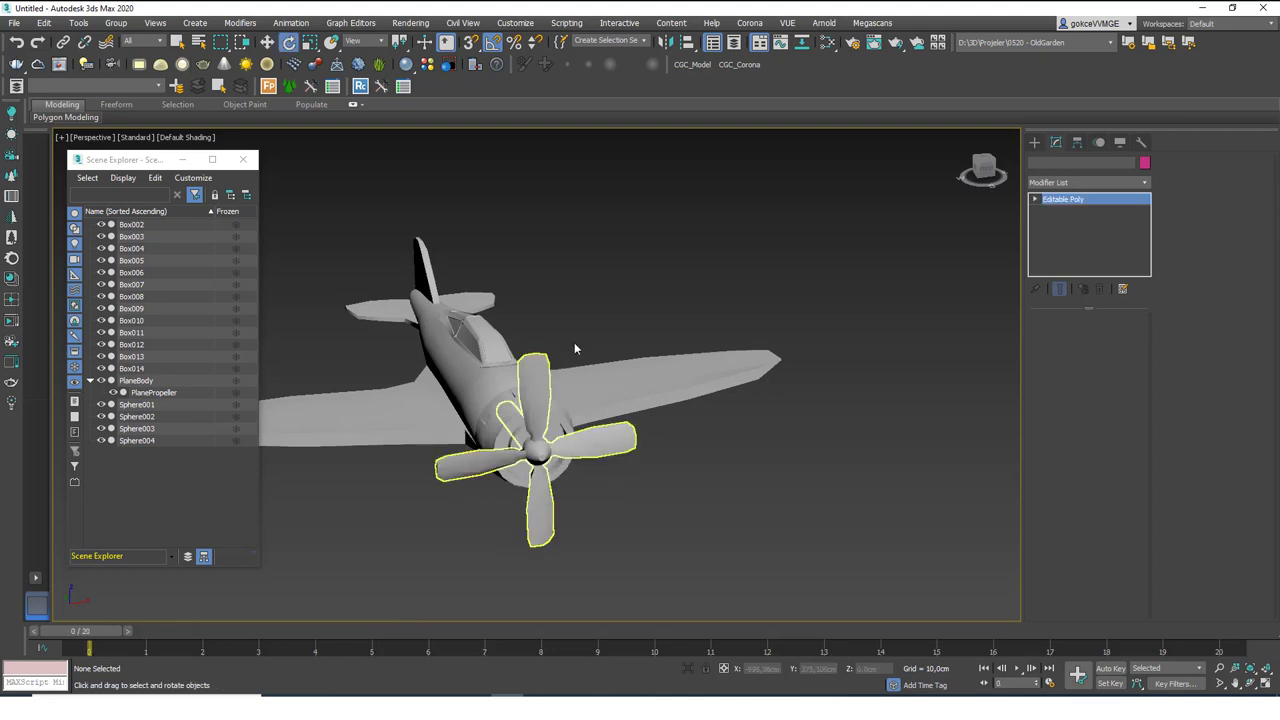
right_click(581, 302)
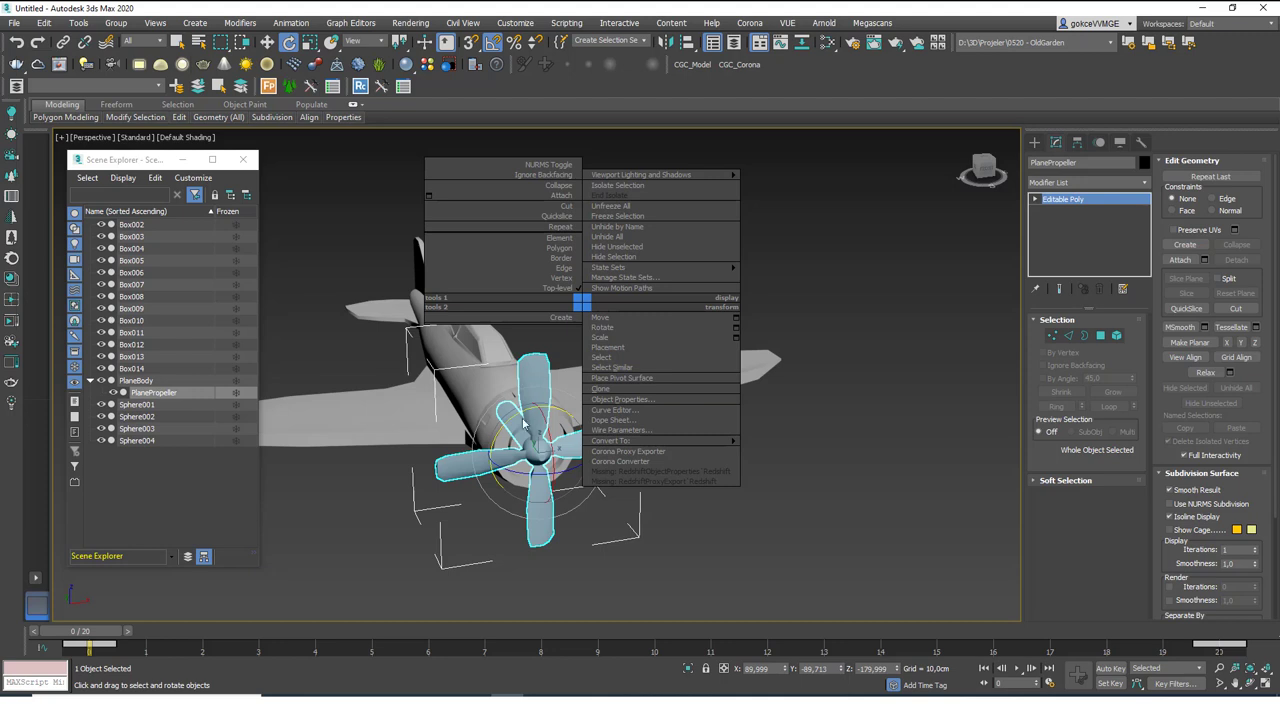
click(633, 410)
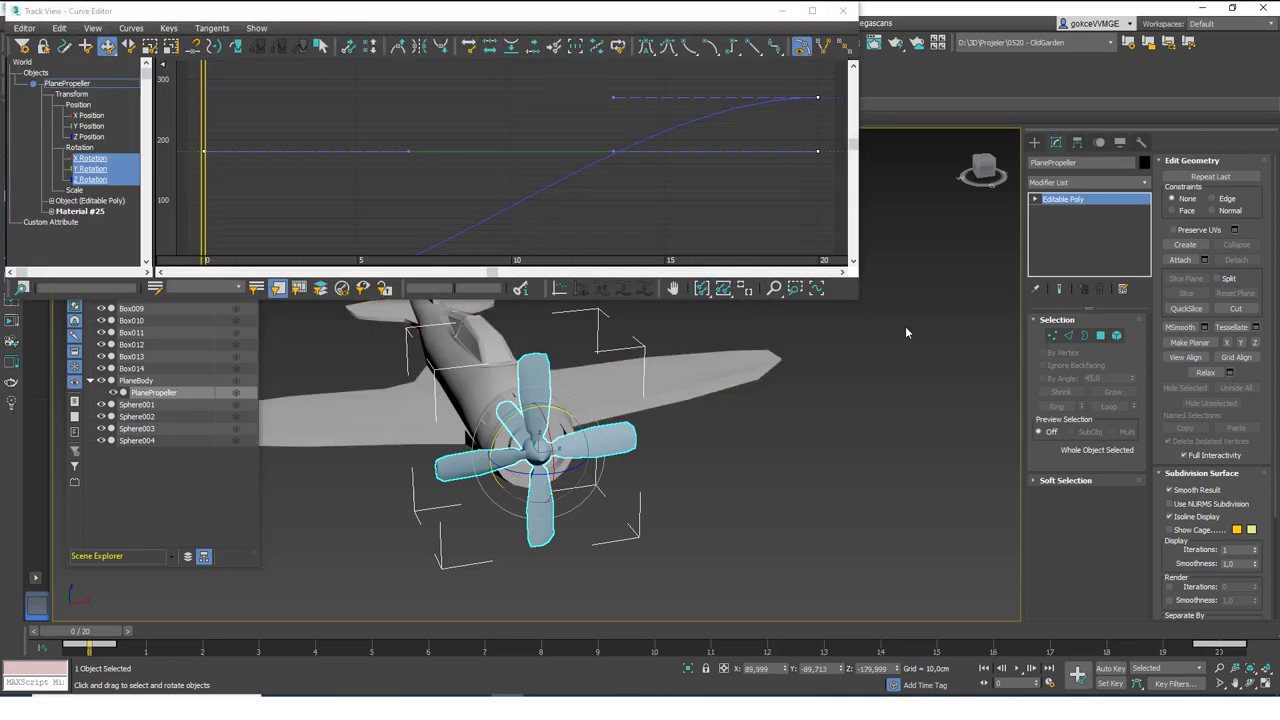
drag(858, 298, 962, 520)
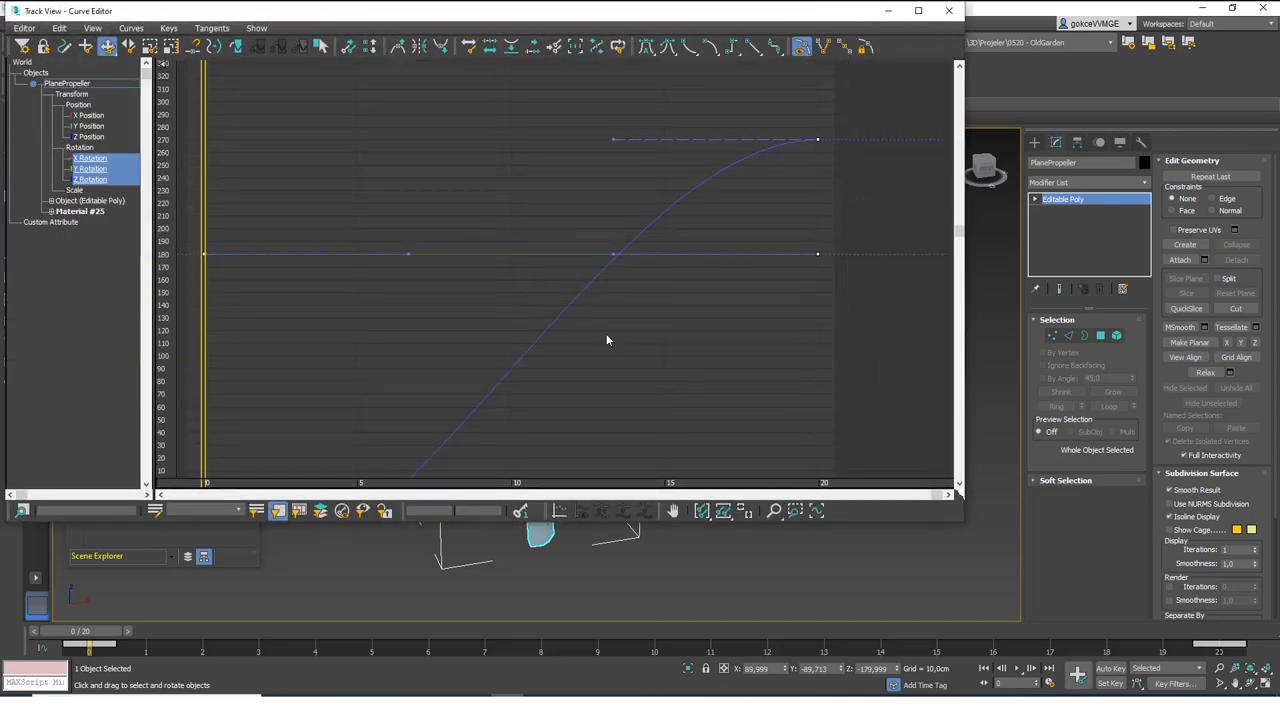
middle_drag(646, 295, 601, 364)
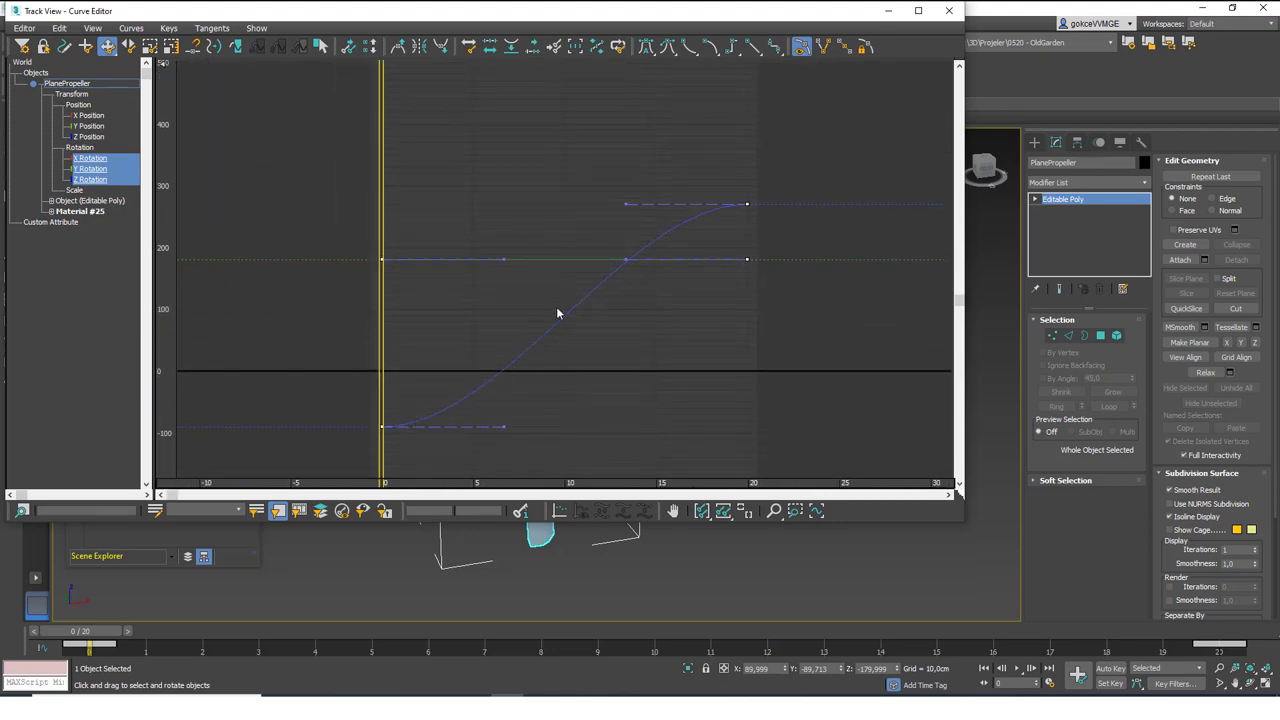
Step: Set the tangents of the propeller's Z Rotation keys at frames 0 and 20 to linear and close the Curve Editor
drag(764, 228, 763, 226)
click(381, 427)
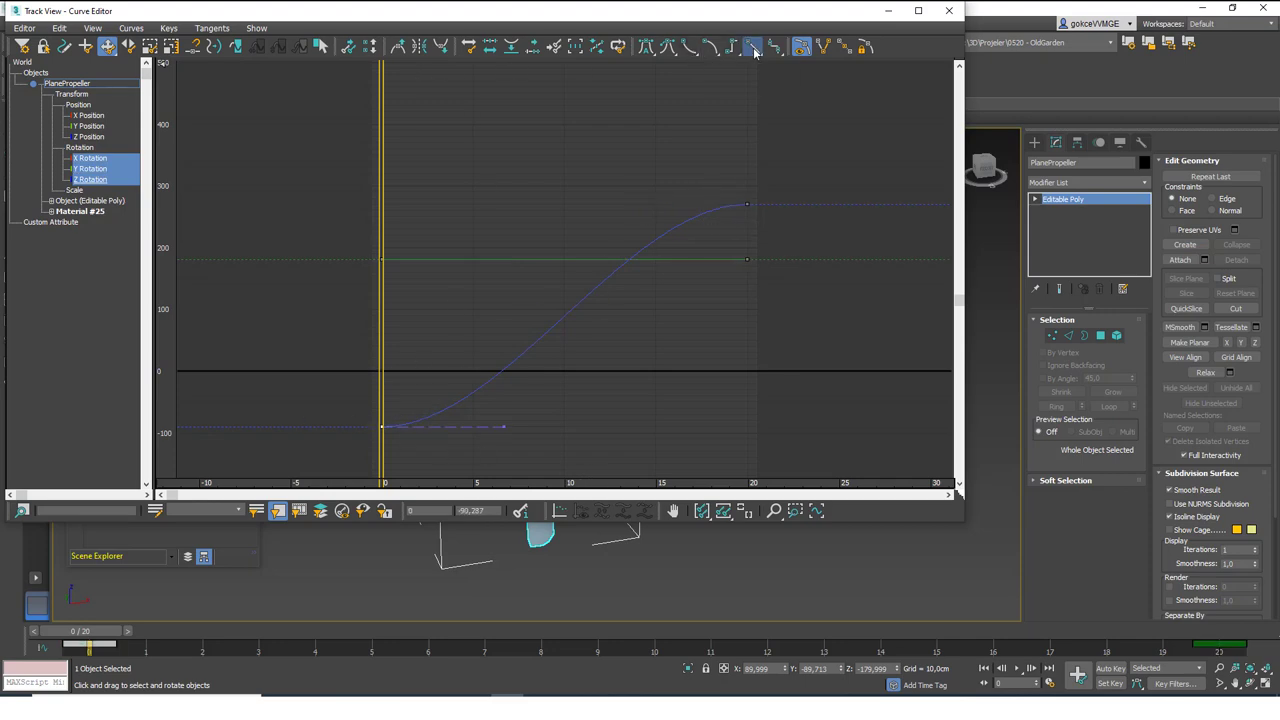
click(744, 206)
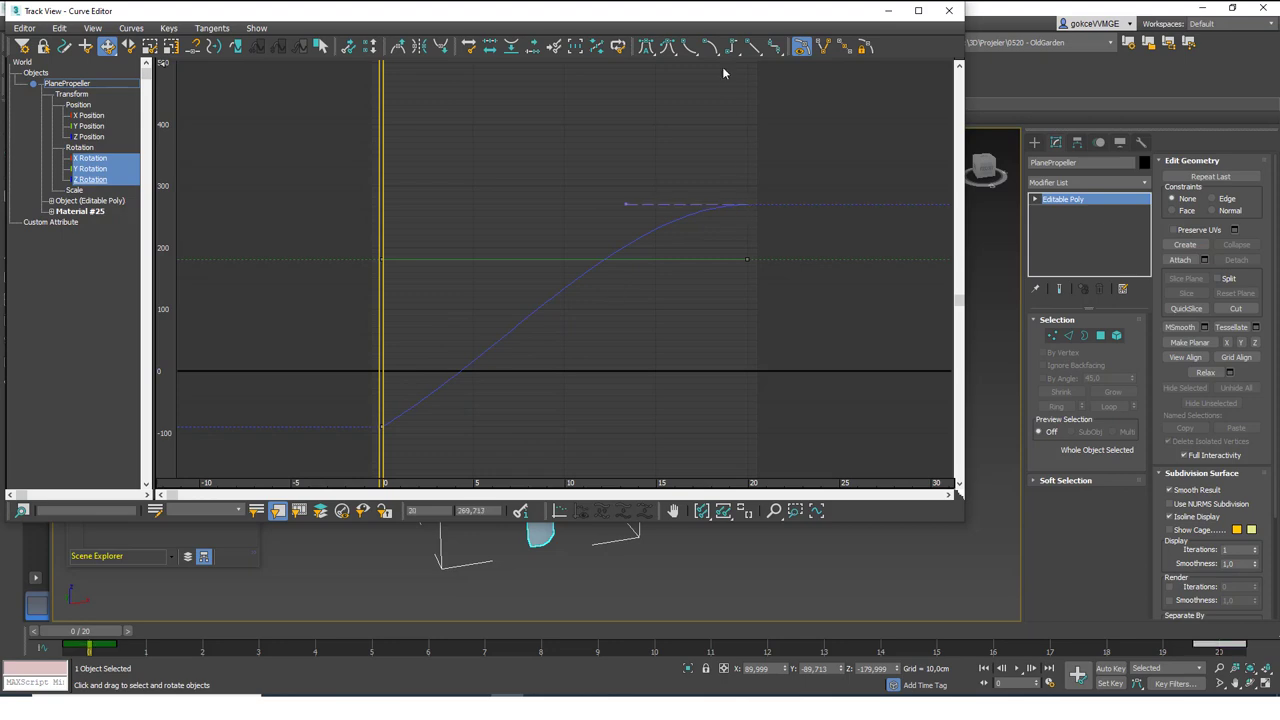
click(773, 214)
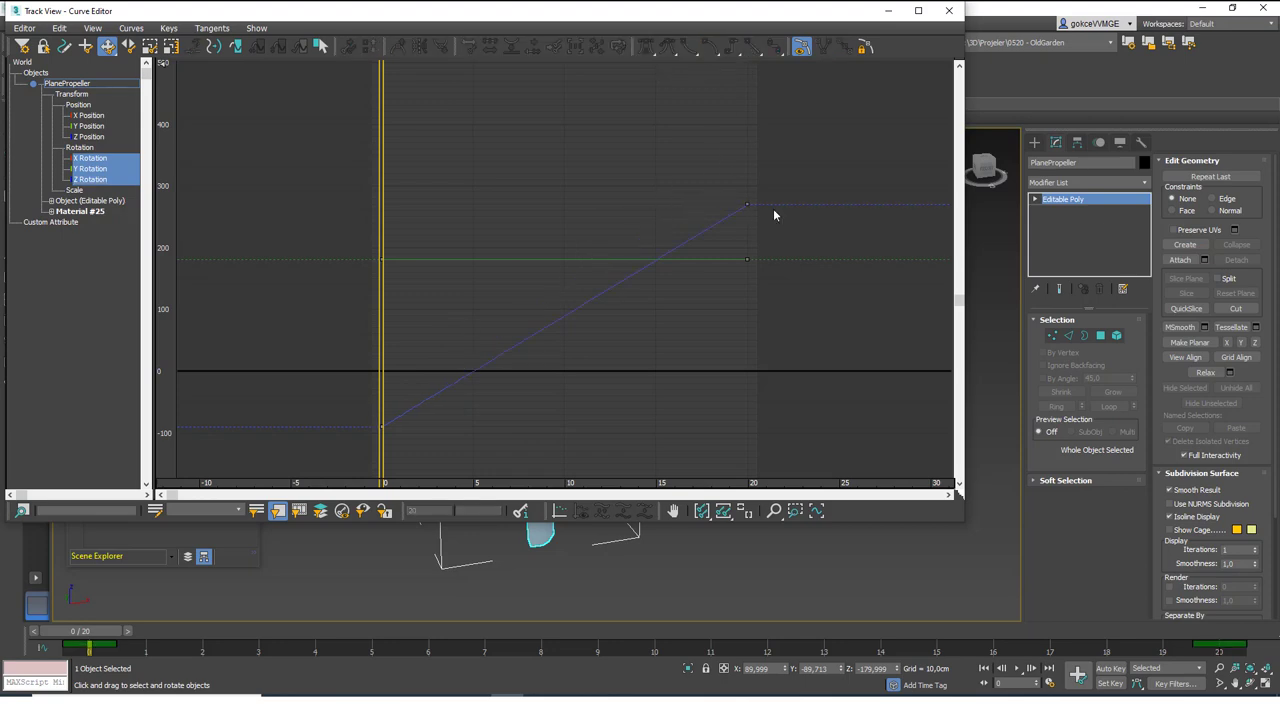
click(950, 11)
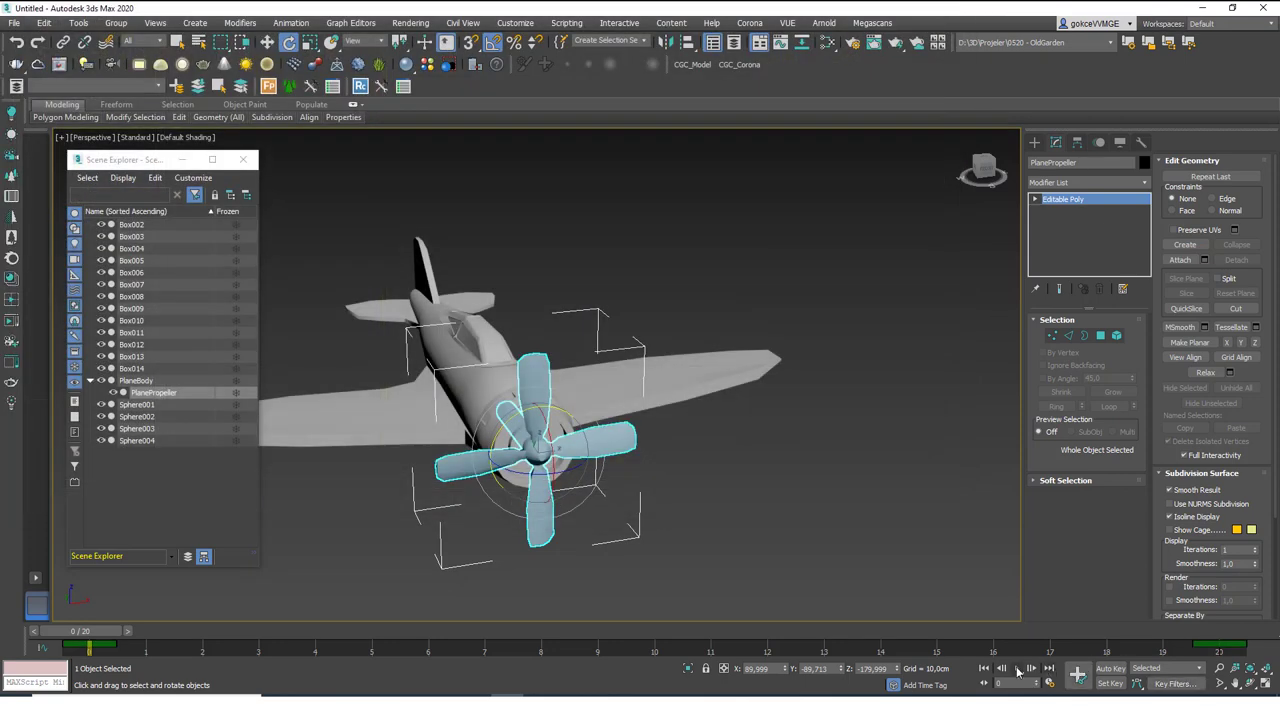
Step: Play the animation again to check the propeller's constant spin, and return to frame 0
click(1018, 669)
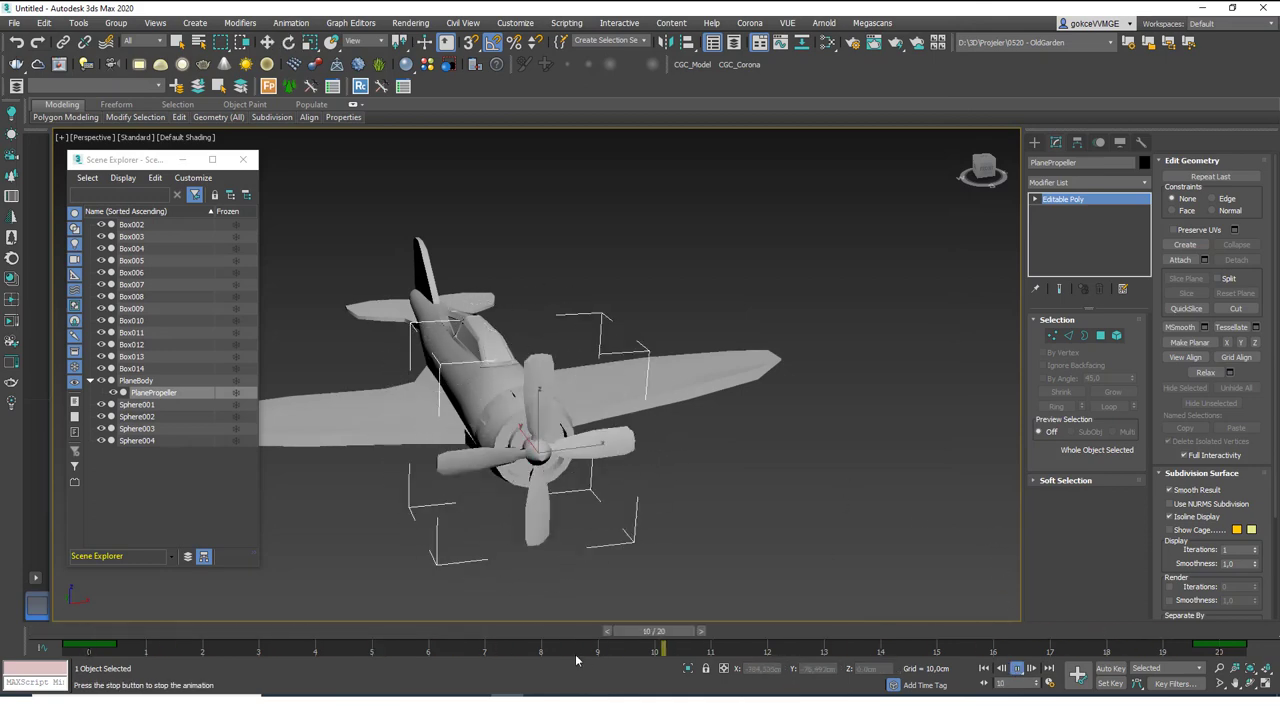
click(428, 632)
click(640, 570)
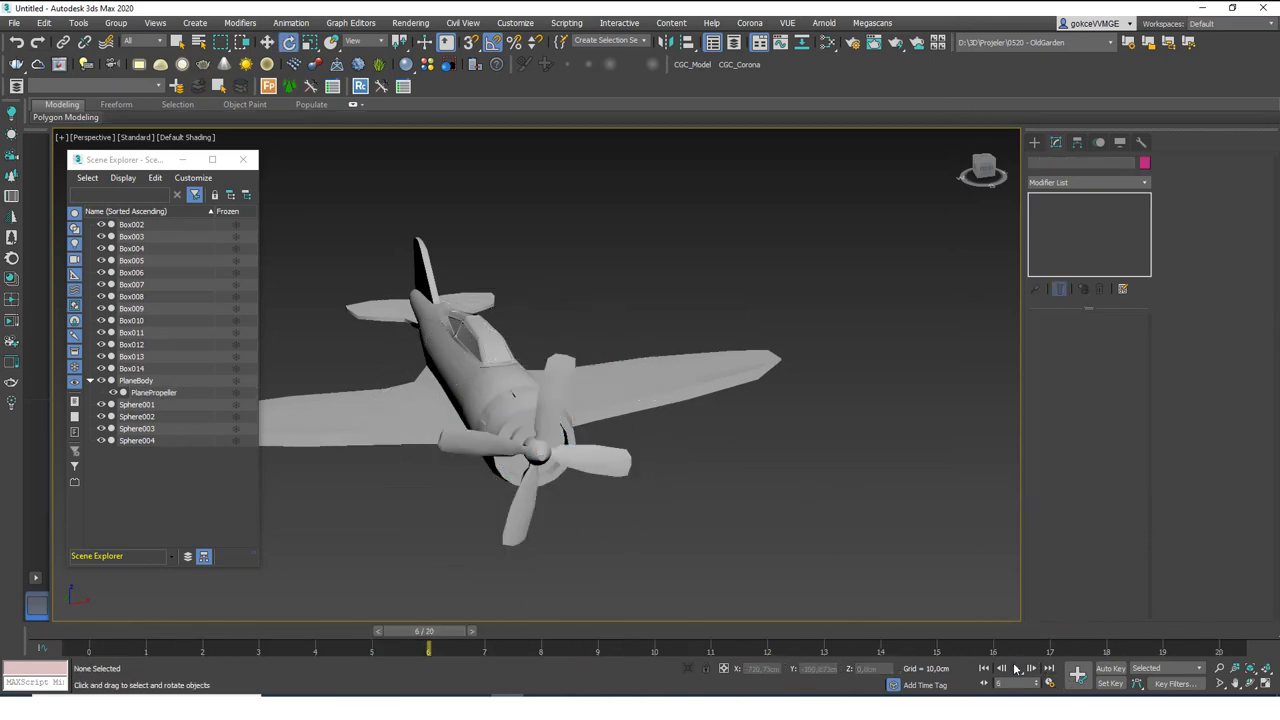
click(1016, 669)
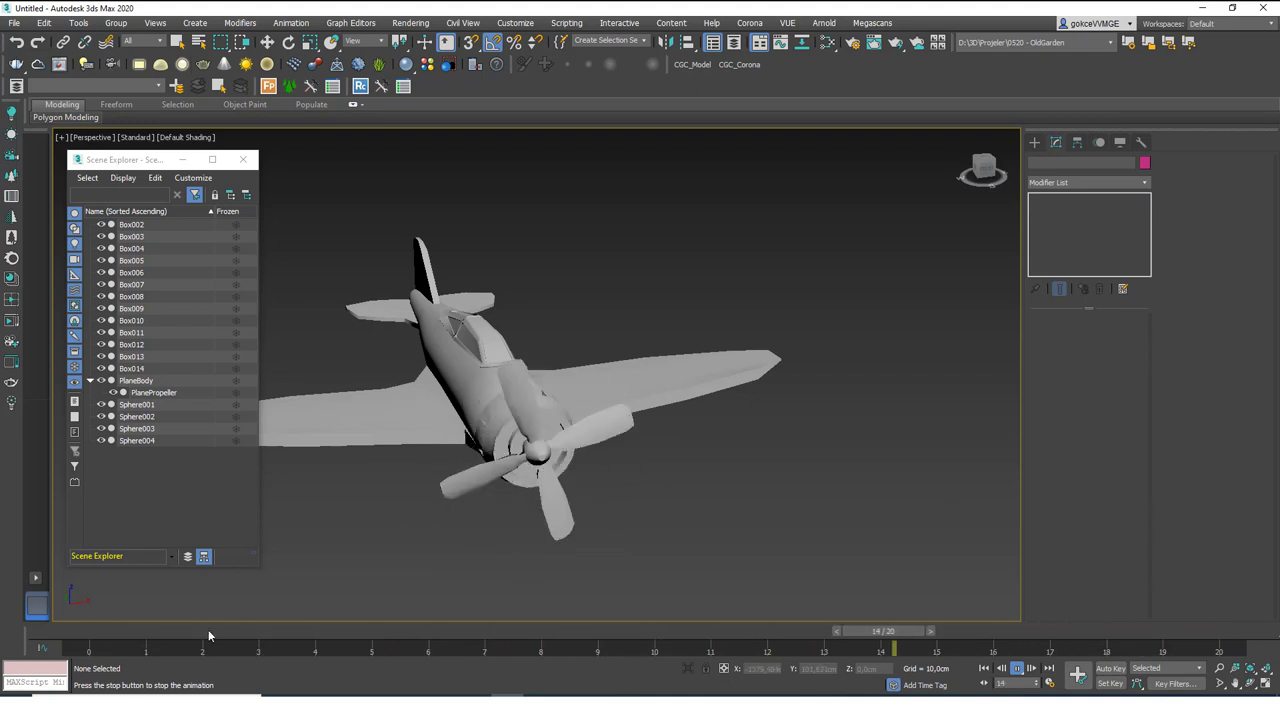
key(e)
click(489, 496)
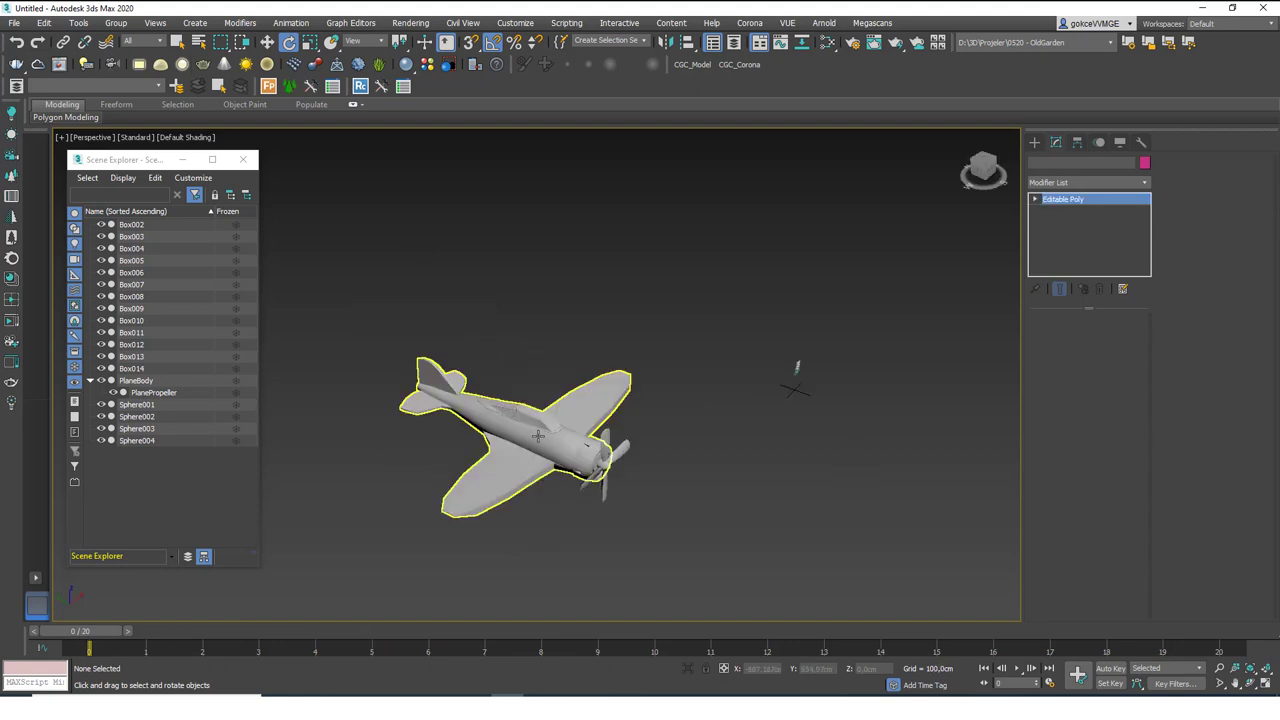
Step: Animate PlaneBody flying forward with Auto Key, moving it along Y to about -2180 cm at frame 20
click(537, 436)
key(w)
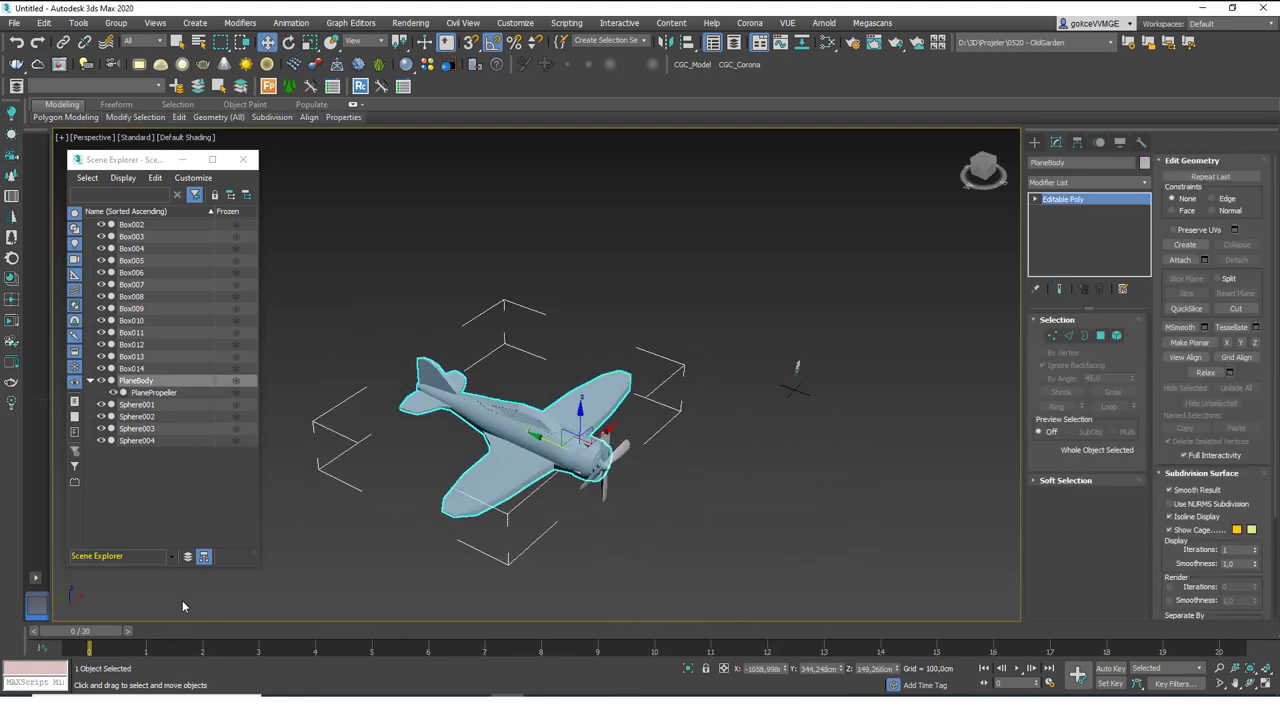
drag(110, 635, 1250, 633)
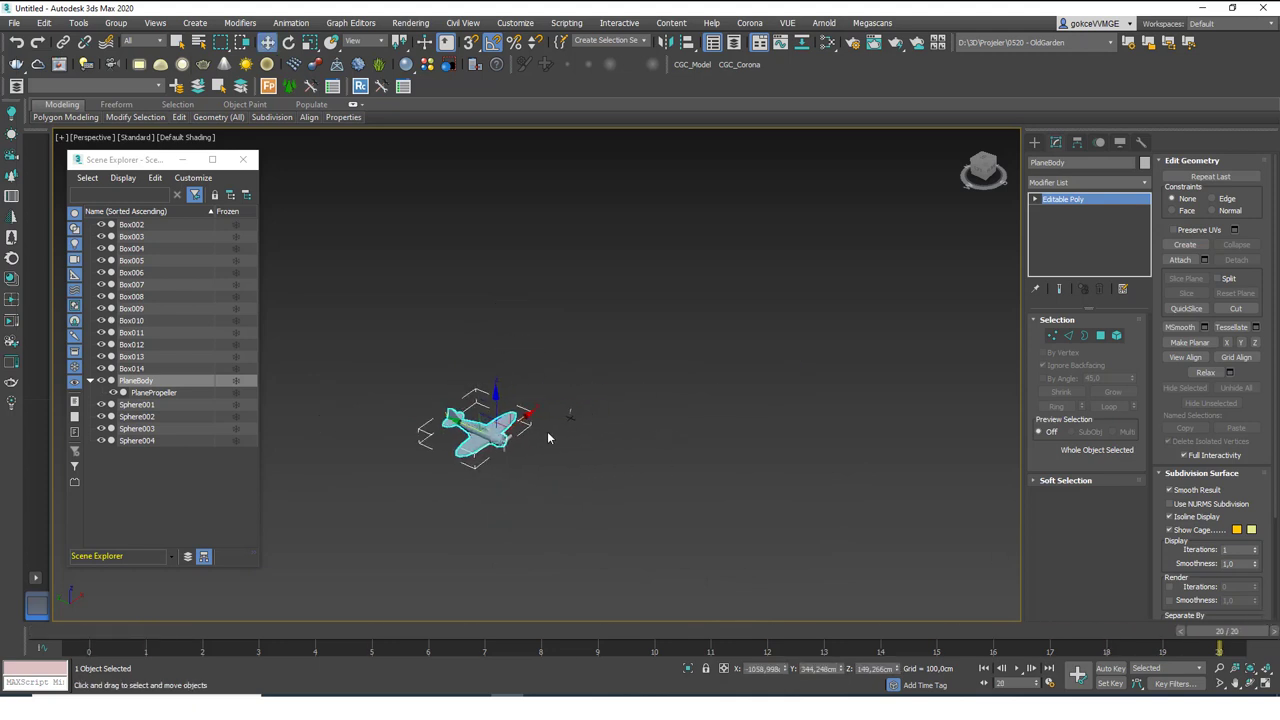
click(1110, 668)
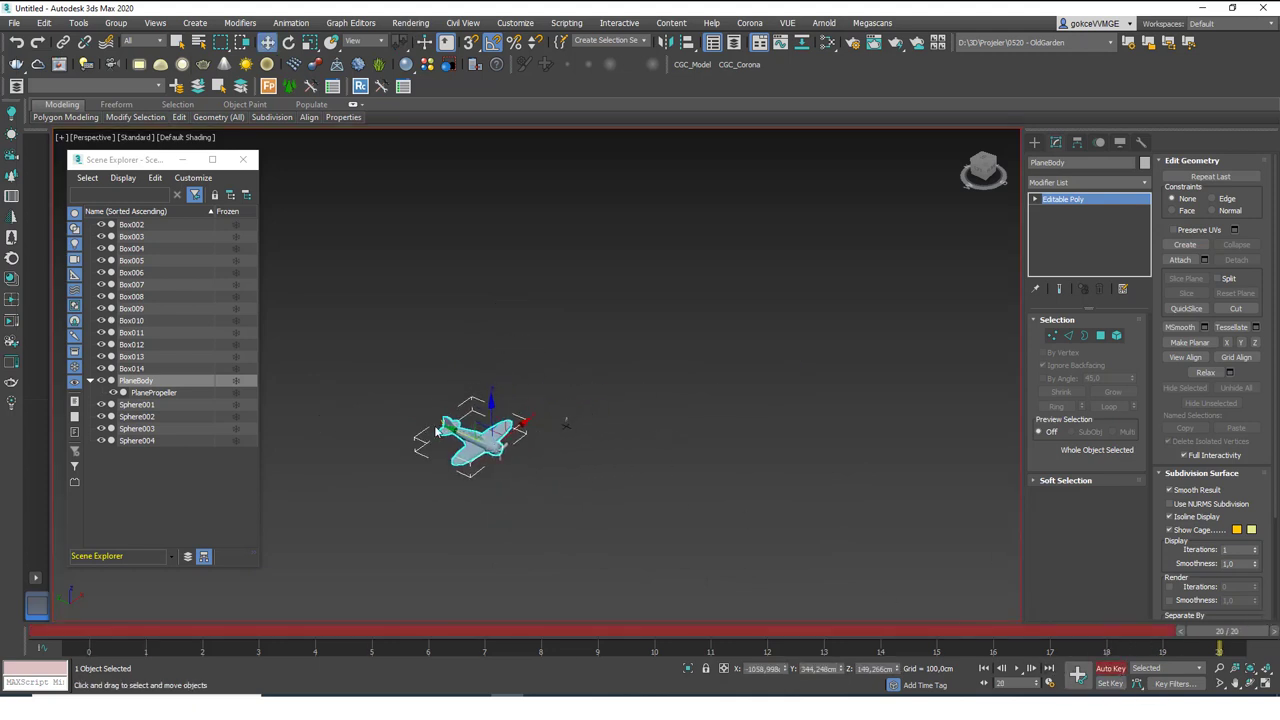
drag(462, 438, 660, 518)
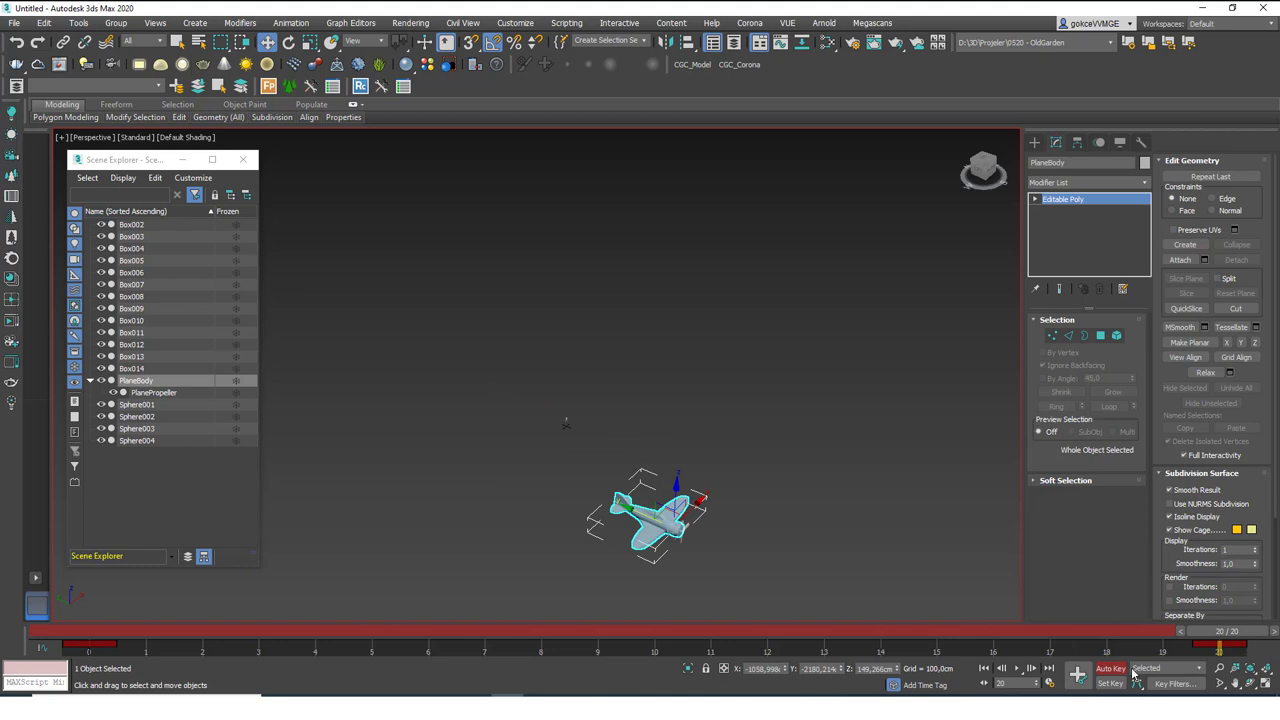
click(1115, 669)
Step: Return to the start and play the animation with nothing selected to check the flying airplane and its spinning propeller
drag(1218, 633, 108, 591)
key(w)
click(666, 468)
key(w)
click(410, 389)
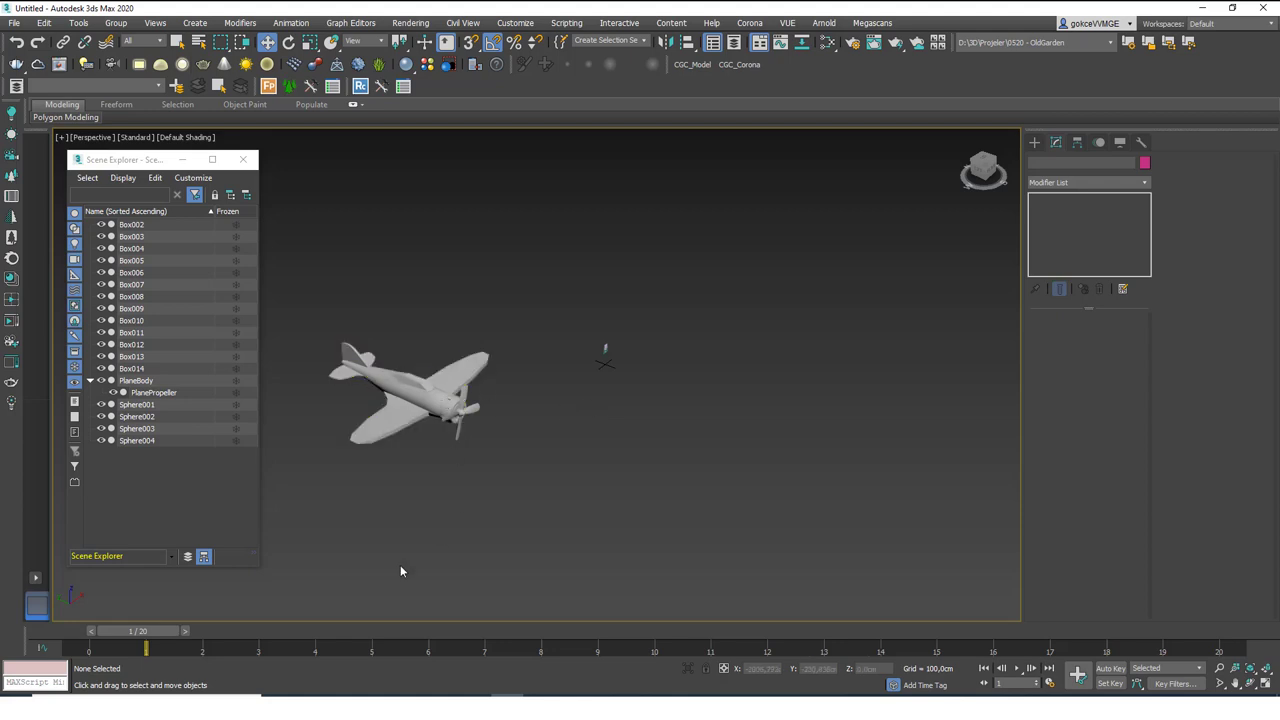
Step: Return to frame 0 and delete PlaneBody's movement key at frame 20
drag(147, 632, 98, 625)
click(391, 415)
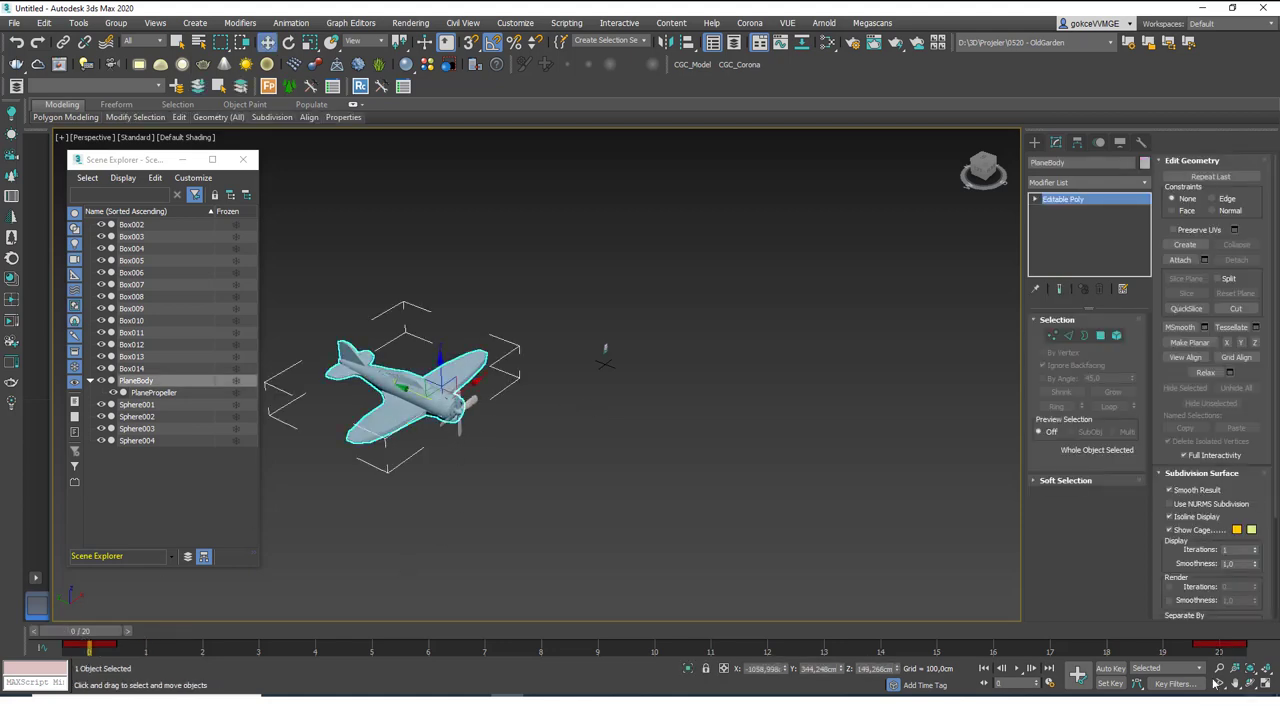
drag(1179, 650, 1248, 652)
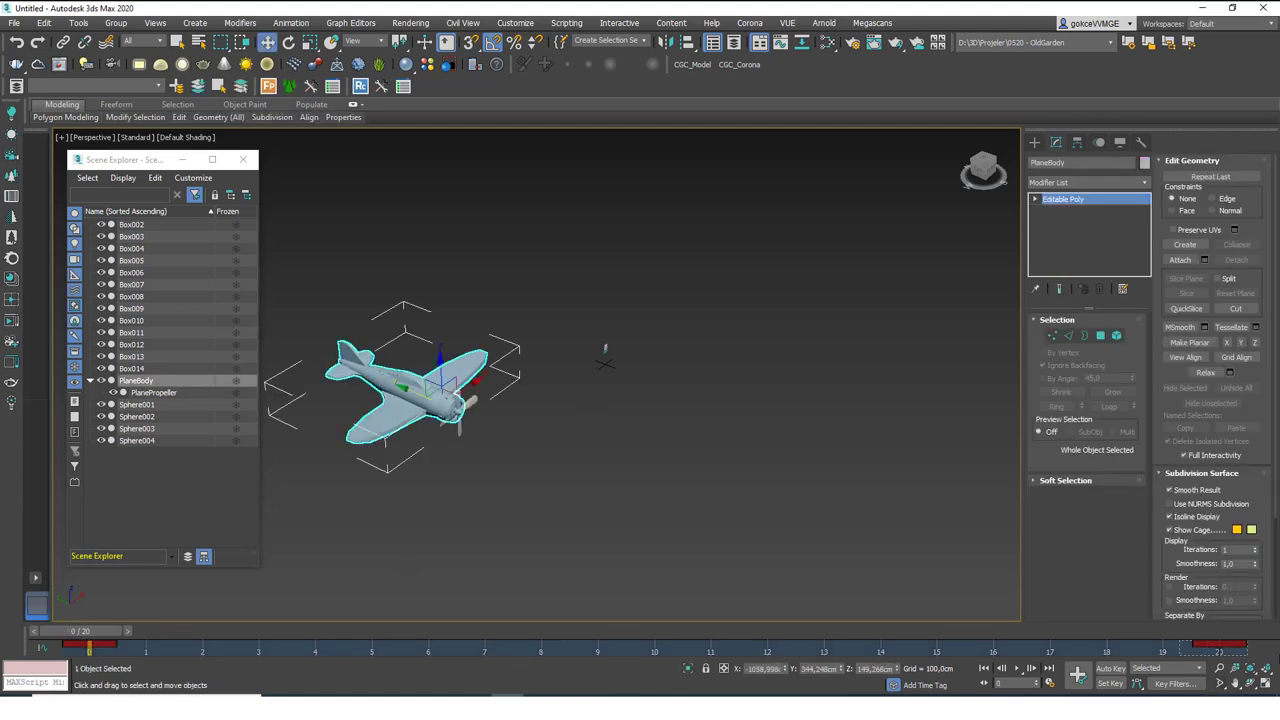
click(577, 411)
scroll(418, 367, up, 5)
Step: Move PlaneBody slightly to test that the linked propeller follows it, and undo the move
click(491, 427)
key(z)
scroll(491, 427, down, 7)
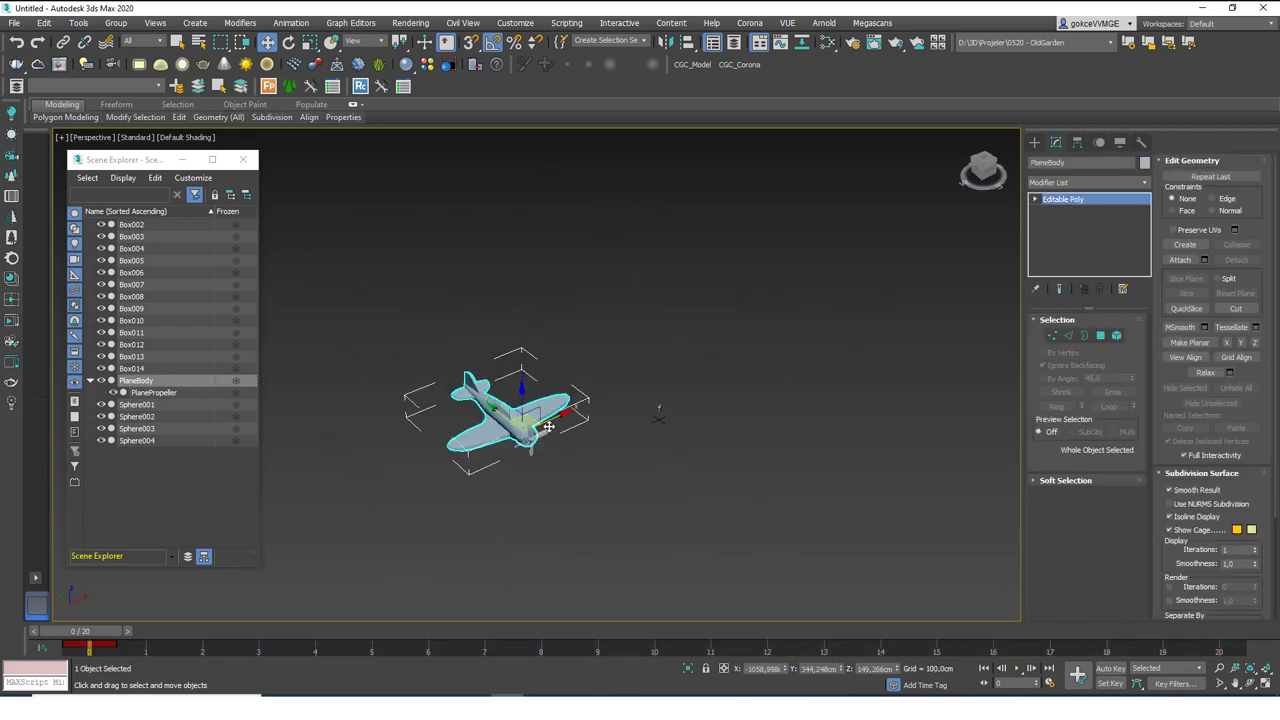
middle_drag(549, 427, 551, 411)
click(521, 485)
scroll(514, 447, up, 4)
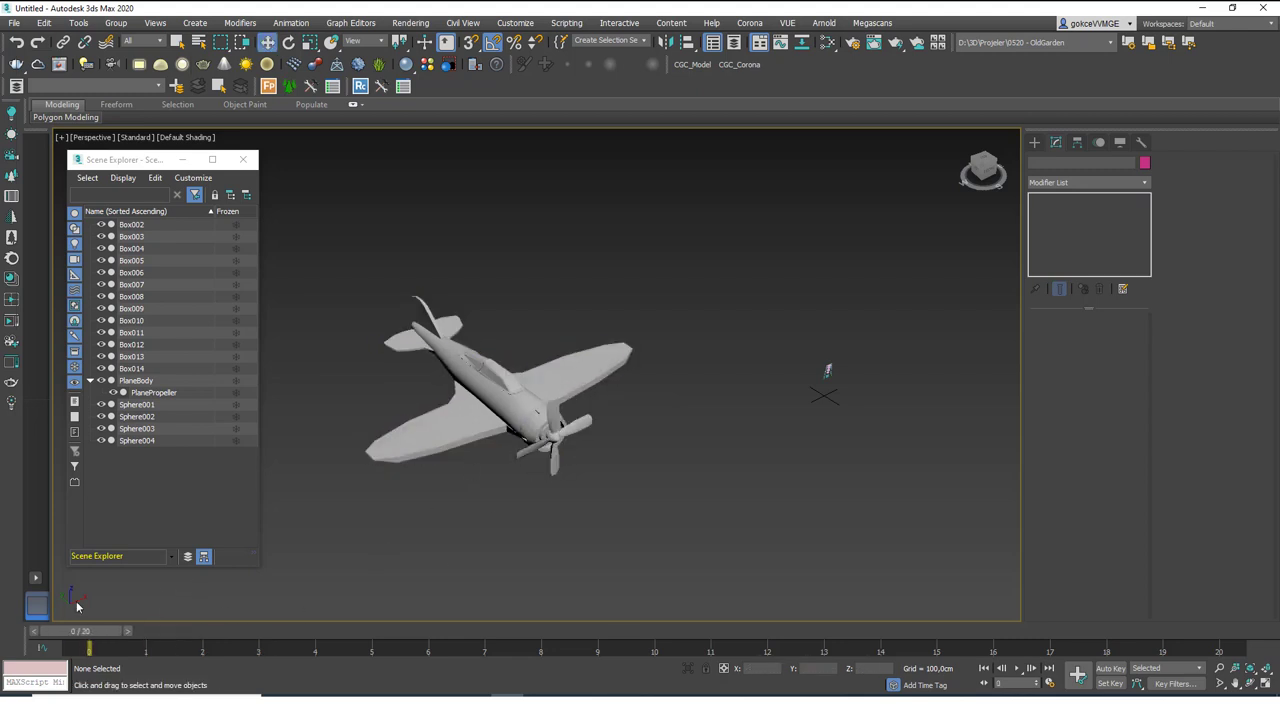
click(521, 404)
mouse_move(566, 403)
mouse_down()
mouse_move(412, 447)
mouse_move(553, 408)
mouse_up()
key(ctrl+z)
Step: Unlink PlanePropeller from PlaneBody and clear the selection
click(732, 207)
click(553, 456)
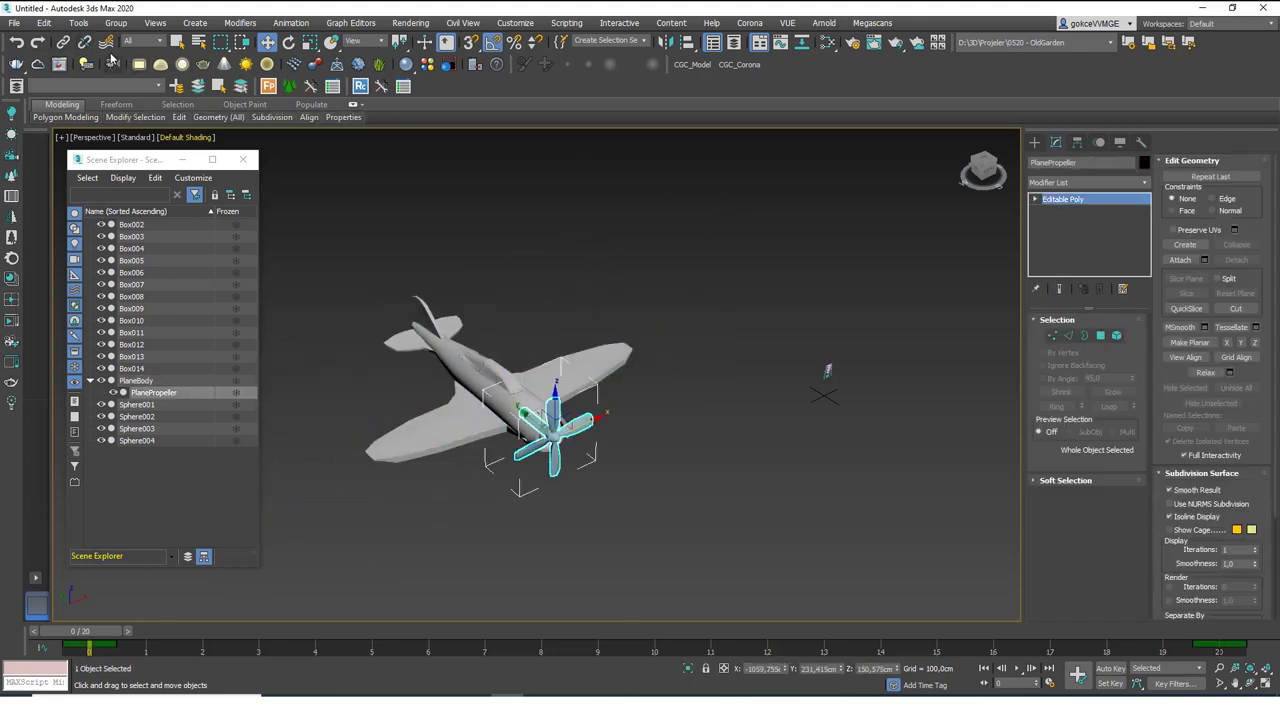
click(494, 194)
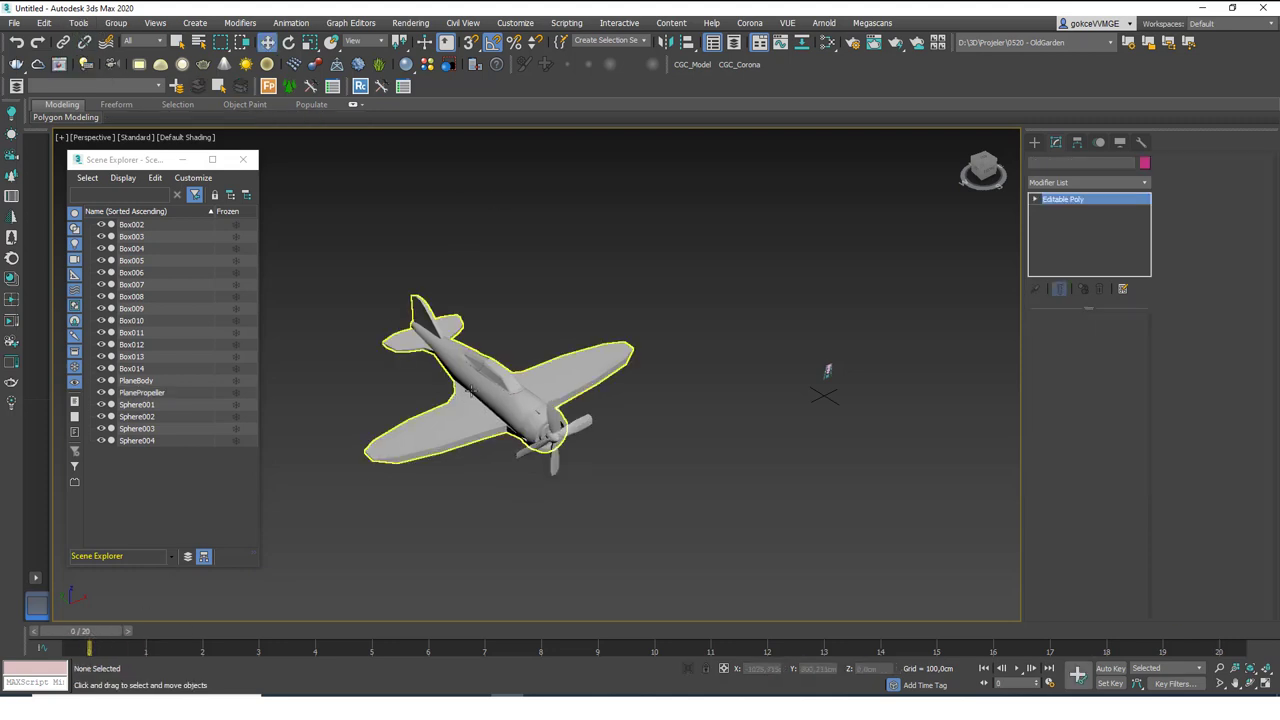
Step: Move PlaneBody along X away from the unlinked propeller as a test, and undo the move
click(570, 398)
drag(567, 407, 700, 302)
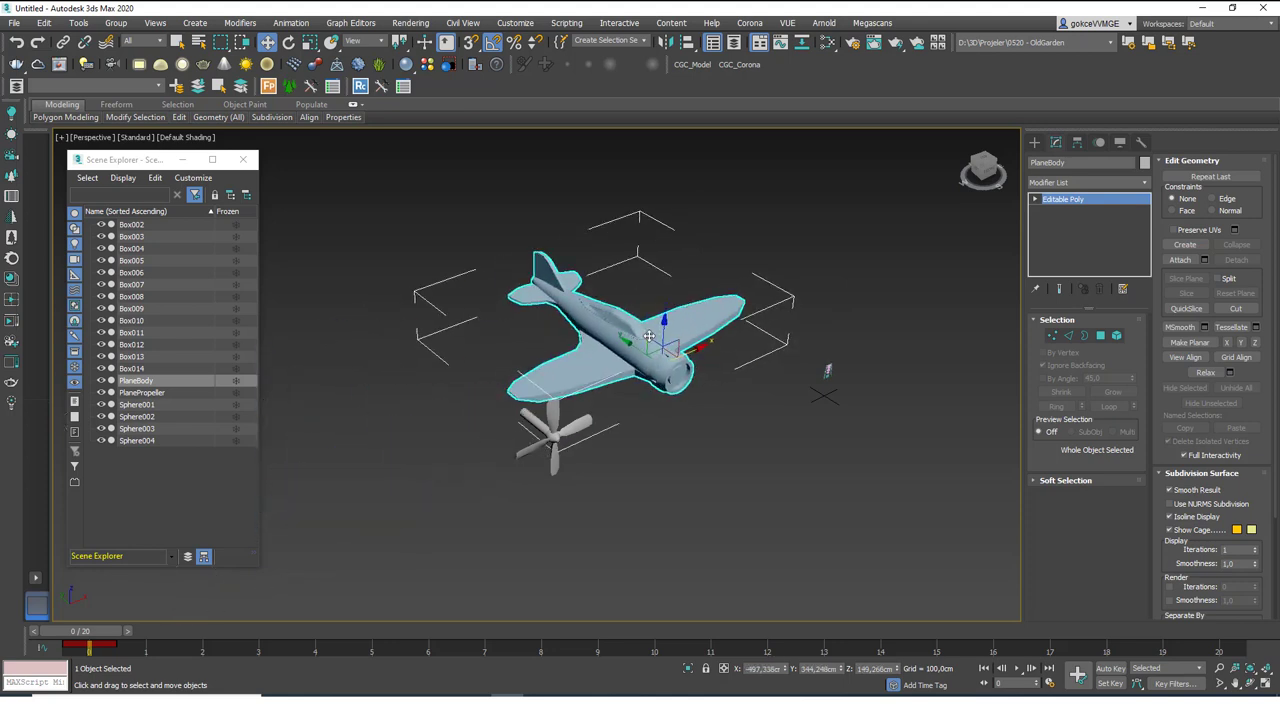
key(ctrl+z)
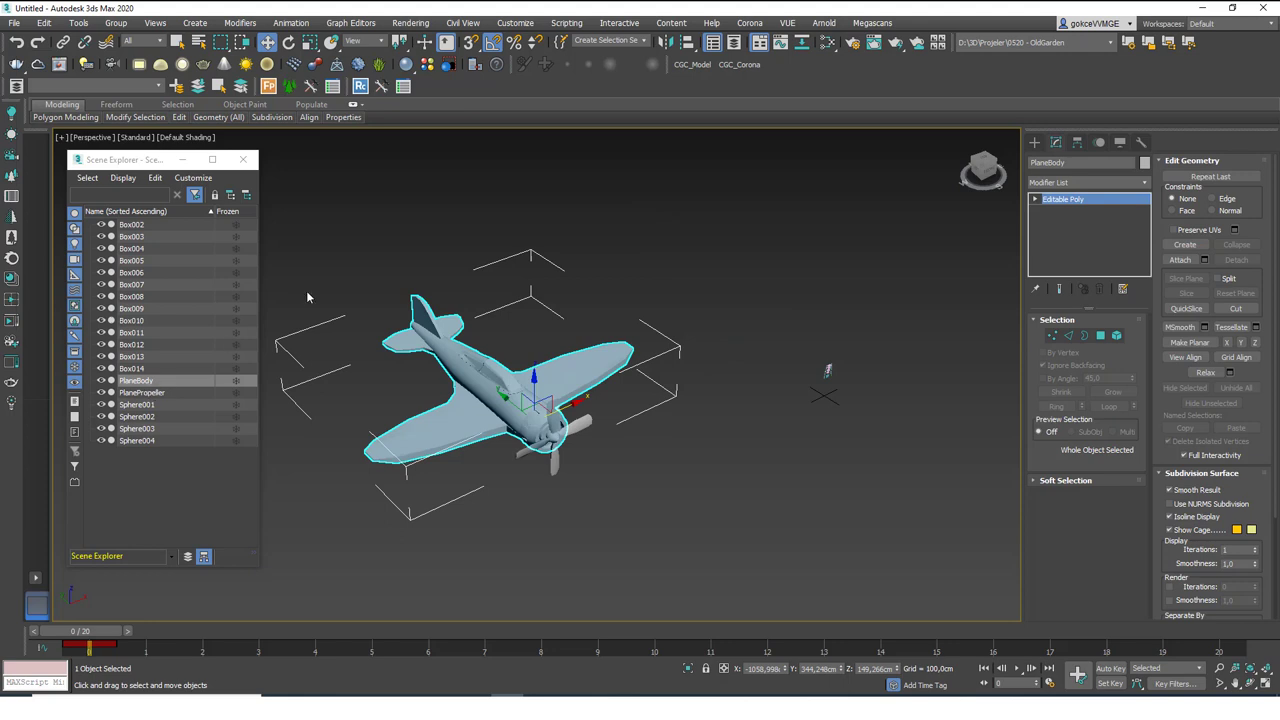
Step: Delete the airplane's body and propeller together
click(437, 237)
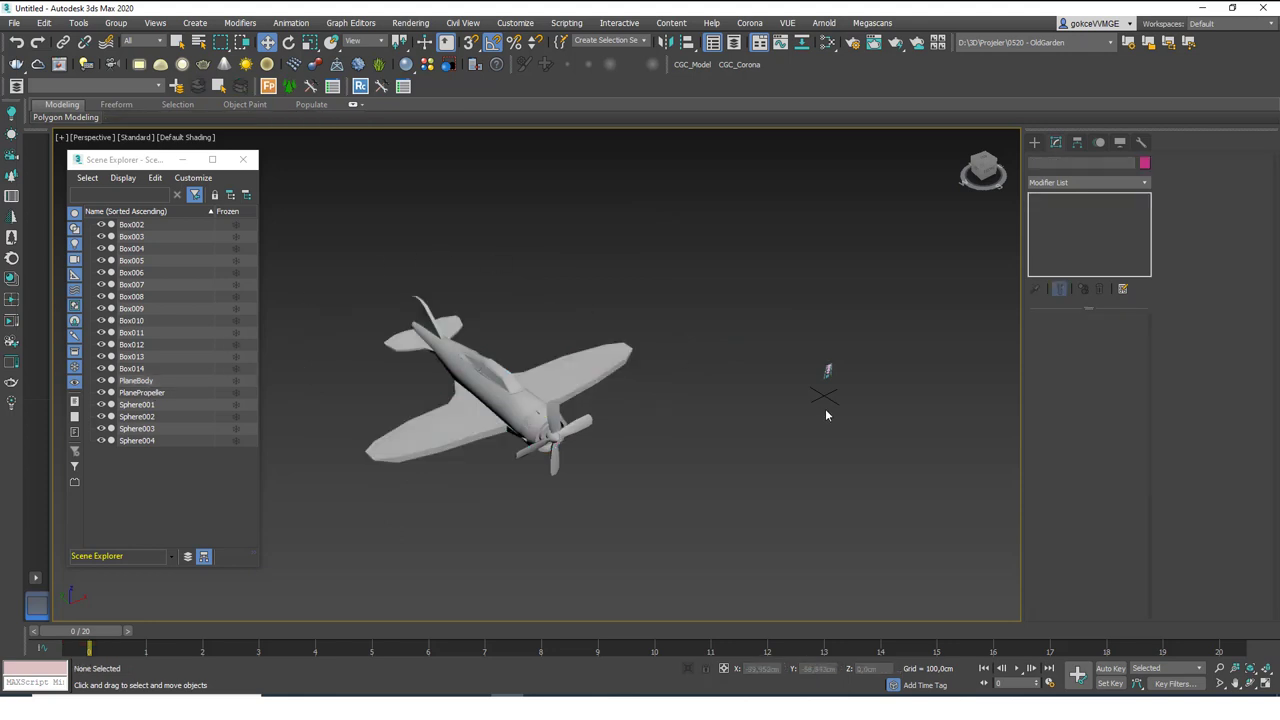
drag(642, 483, 385, 296)
key(Delete)
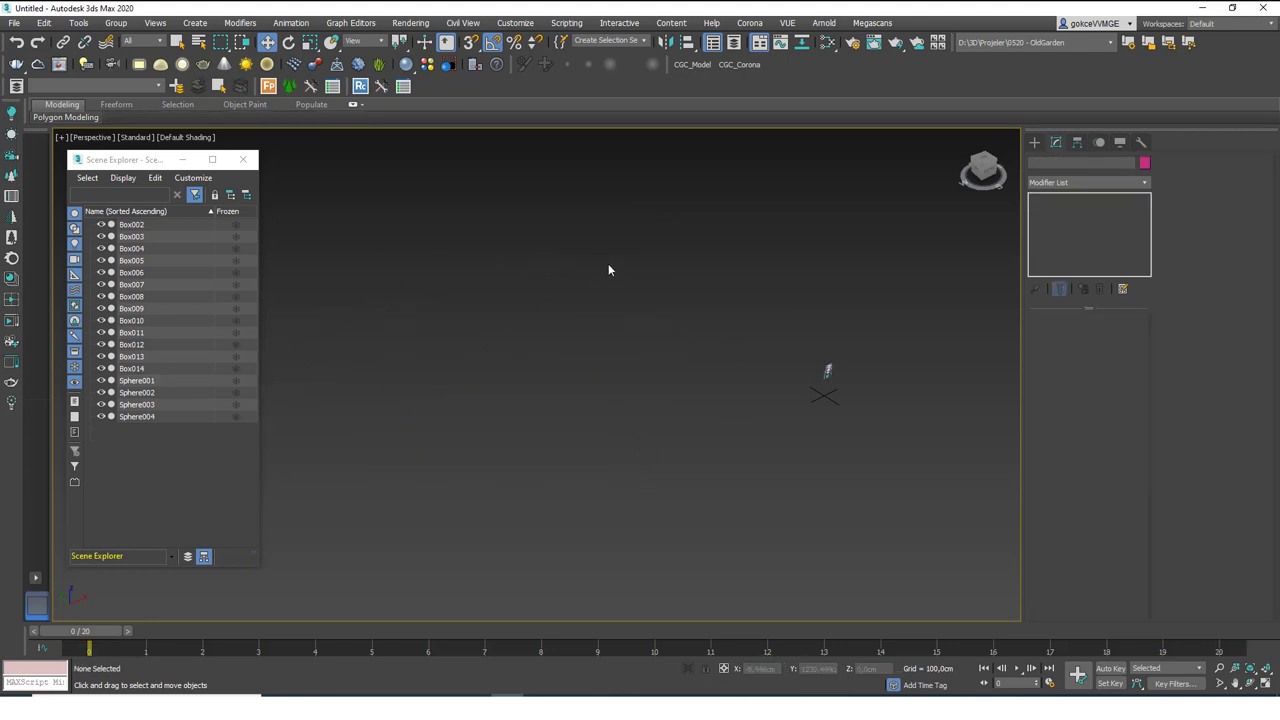
Step: Draw a sphere about 58 cm in radius in the Top view, centred near the X axis away from the existing objects
click(1034, 142)
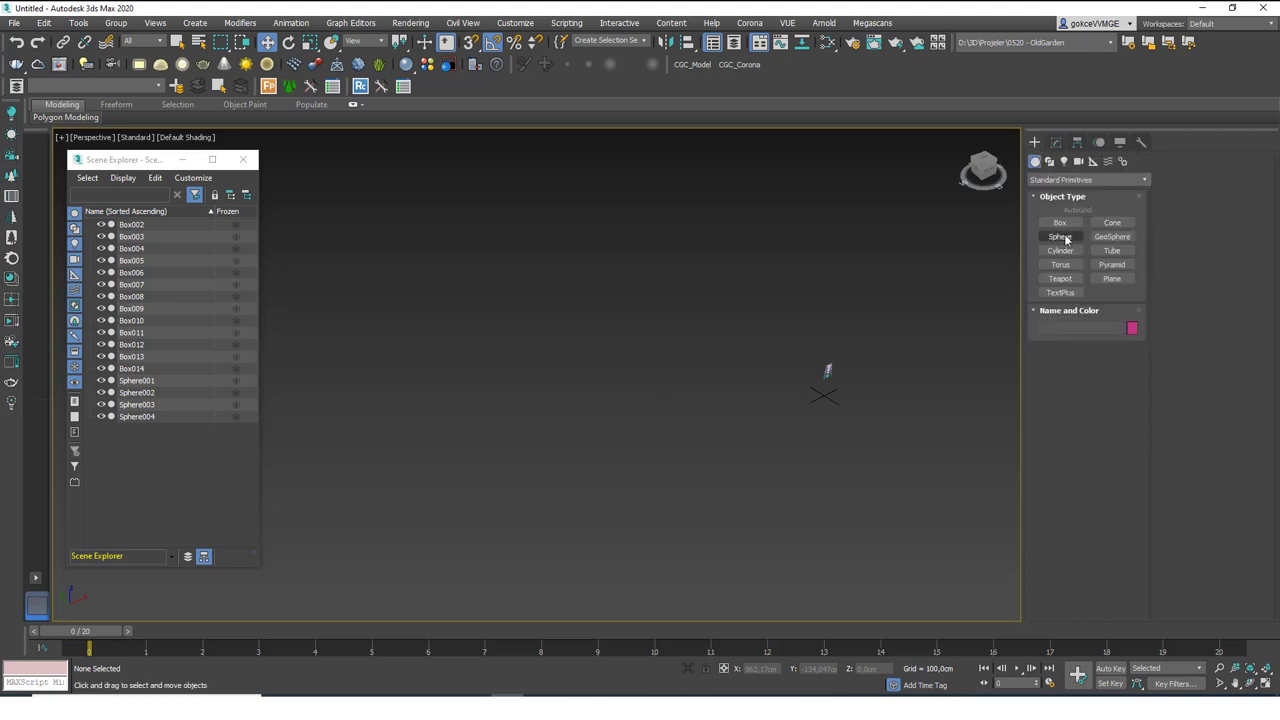
click(1059, 237)
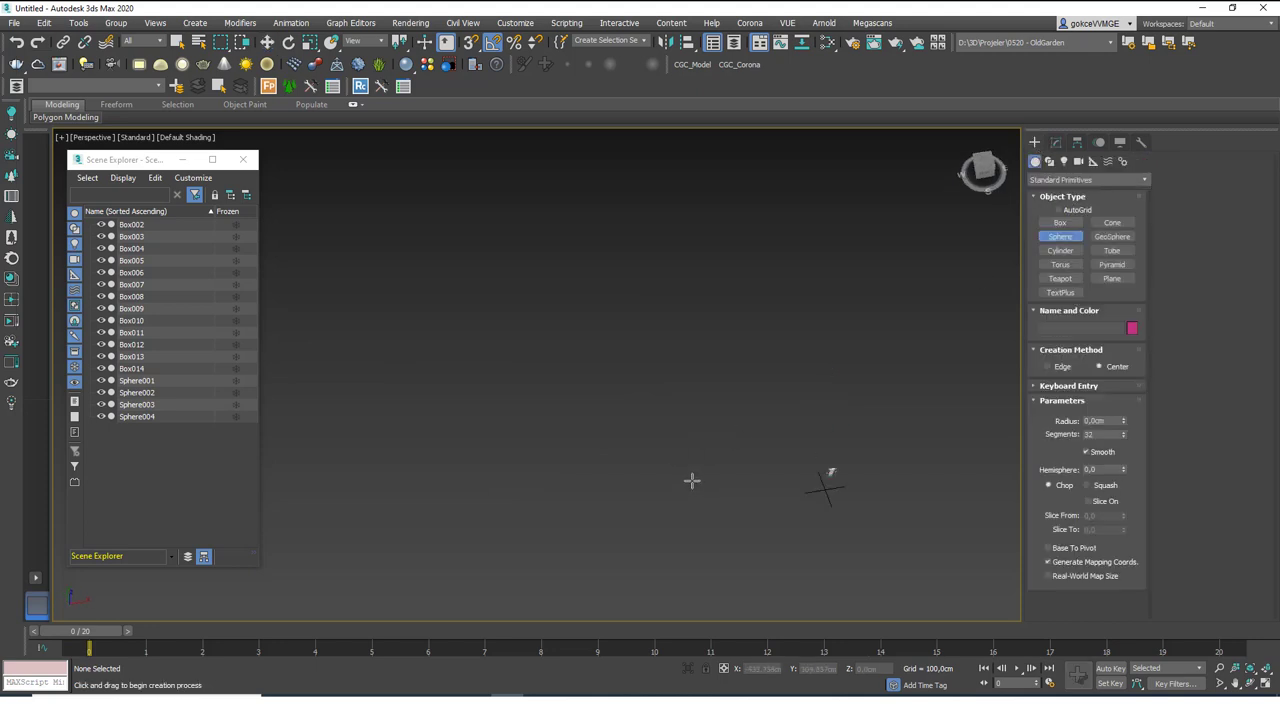
key(t)
scroll(503, 380, down, 8)
middle_drag(503, 380, 743, 382)
middle_drag(560, 374, 741, 364)
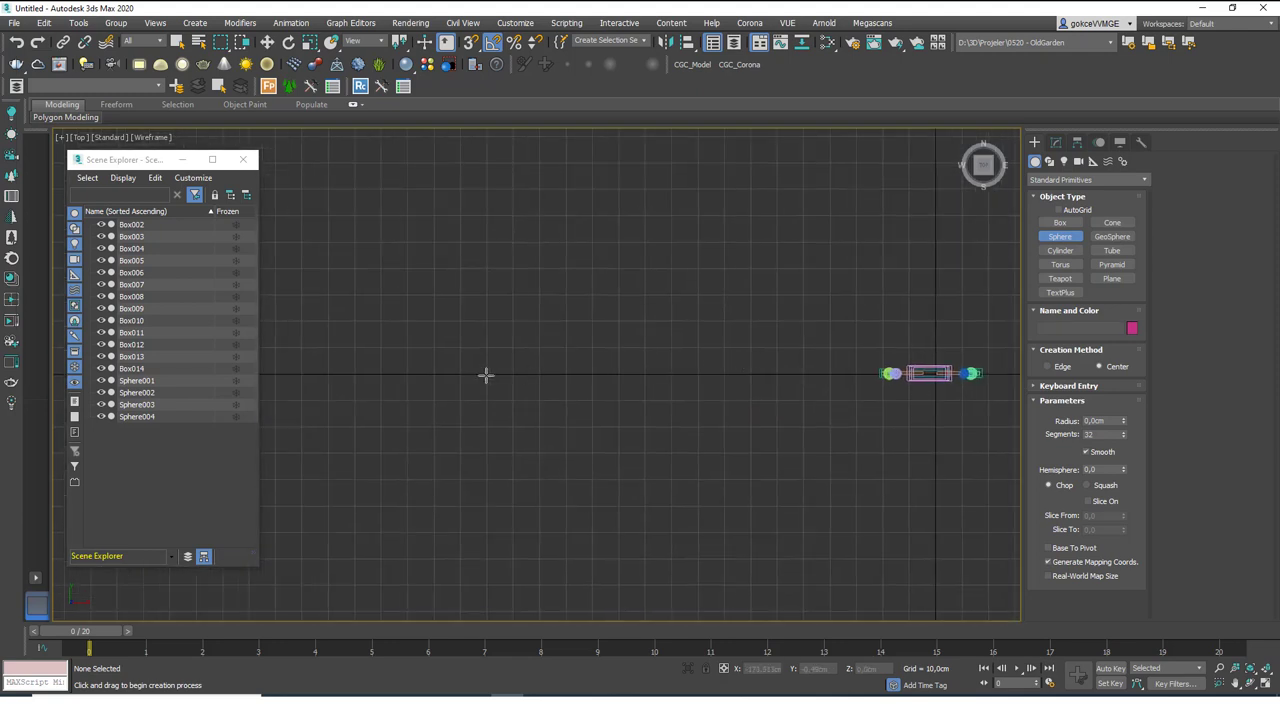
drag(487, 374, 643, 377)
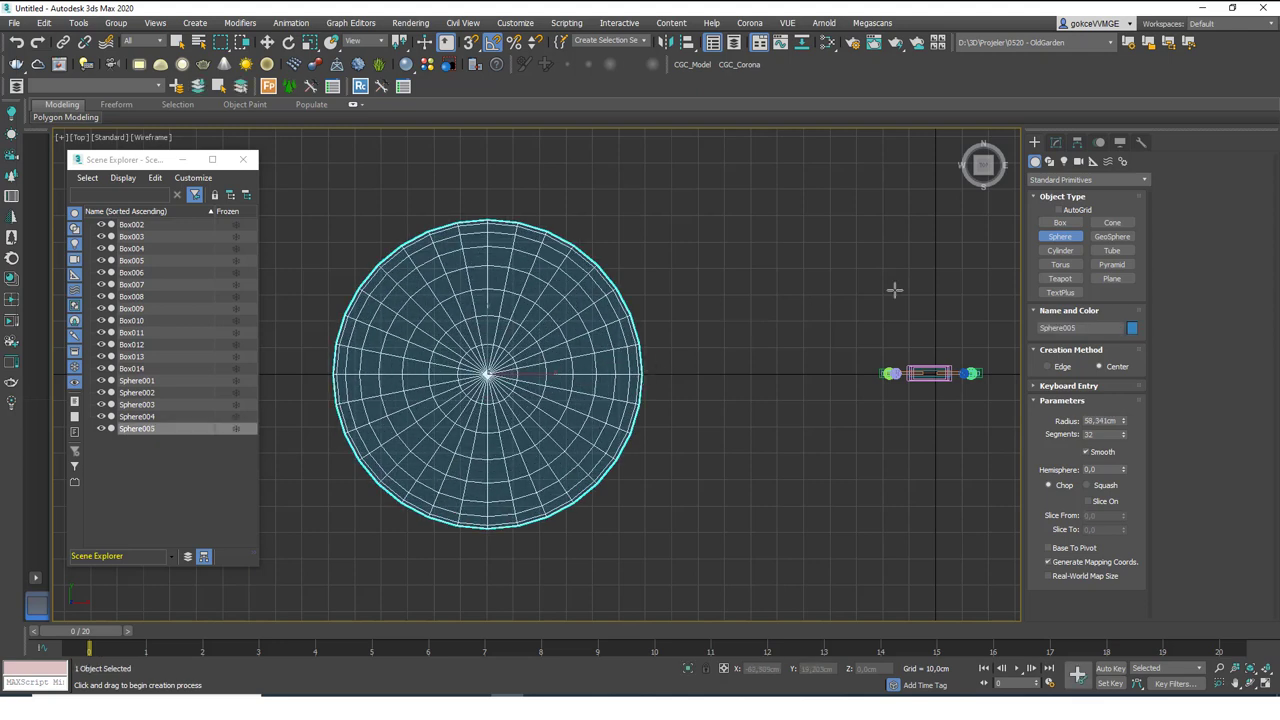
Step: Undo the sphere and draw a flat cylinder about 85 cm in radius and 13 cm high in its place, shown shaded at an angle
click(1060, 250)
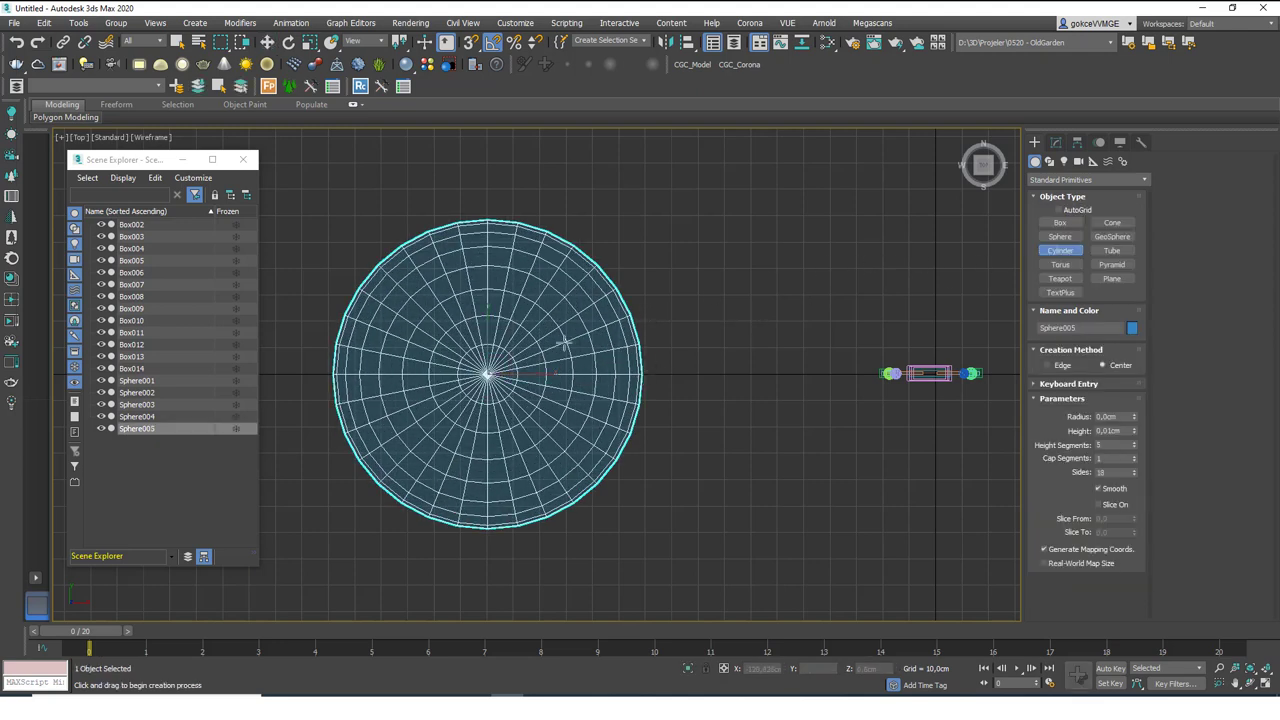
key(ctrl+z)
drag(487, 374, 708, 377)
click(697, 345)
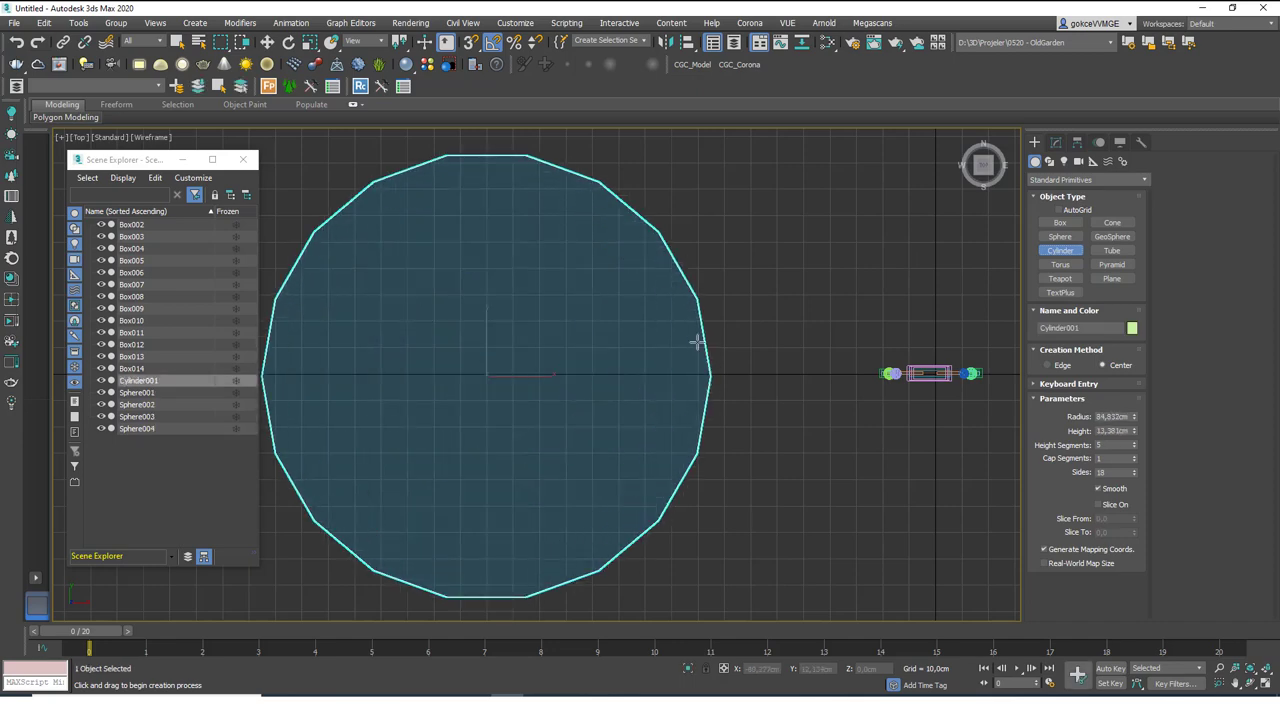
right_click(697, 343)
scroll(606, 372, down, 4)
mouse_move(559, 407)
alt+middle_down()
mouse_move(574, 363)
mouse_move(603, 377)
alt+middle_up()
key(F3)
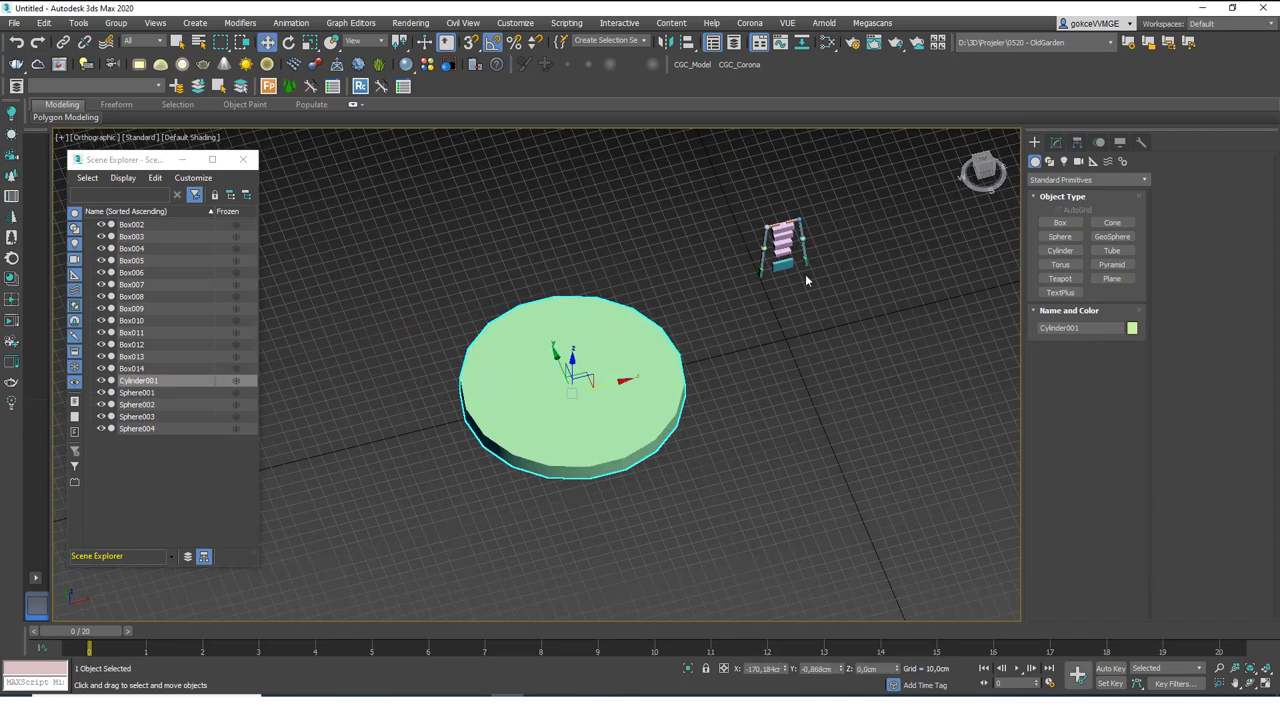
Step: Draw a rectangular box on the grid beside the cylinder, on the side away from the existing objects
click(1062, 222)
alt+middle_drag(620, 300, 497, 392)
drag(498, 392, 421, 444)
click(421, 411)
key(w)
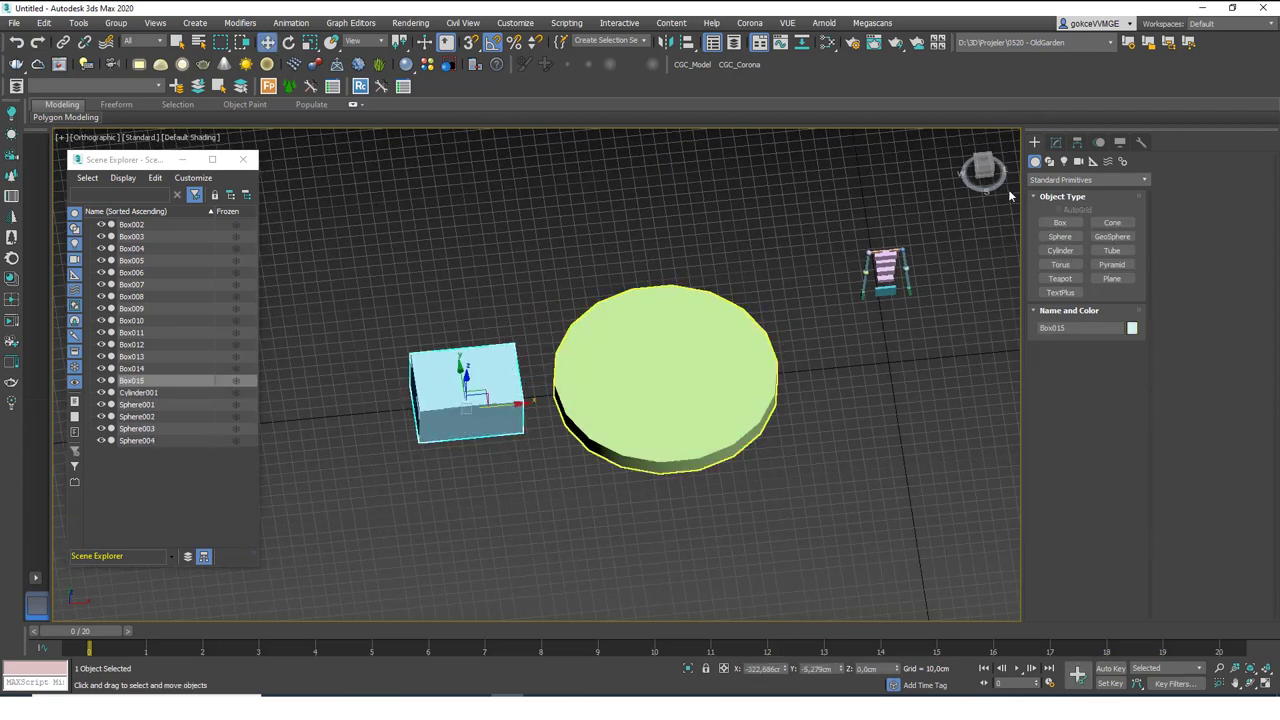
Step: Align only the box's pivot to the cylinder's centre in X, Y and Z, using Pivot Point to Center
click(1077, 143)
click(1087, 234)
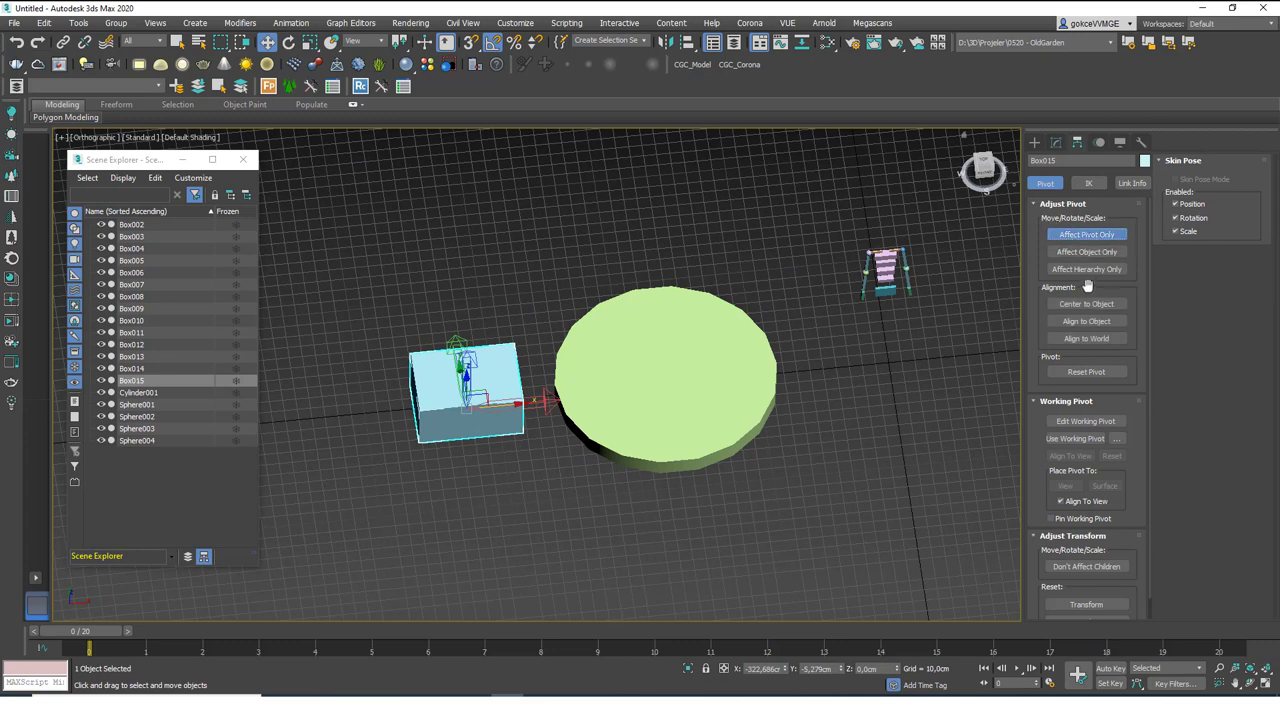
key(alt+a)
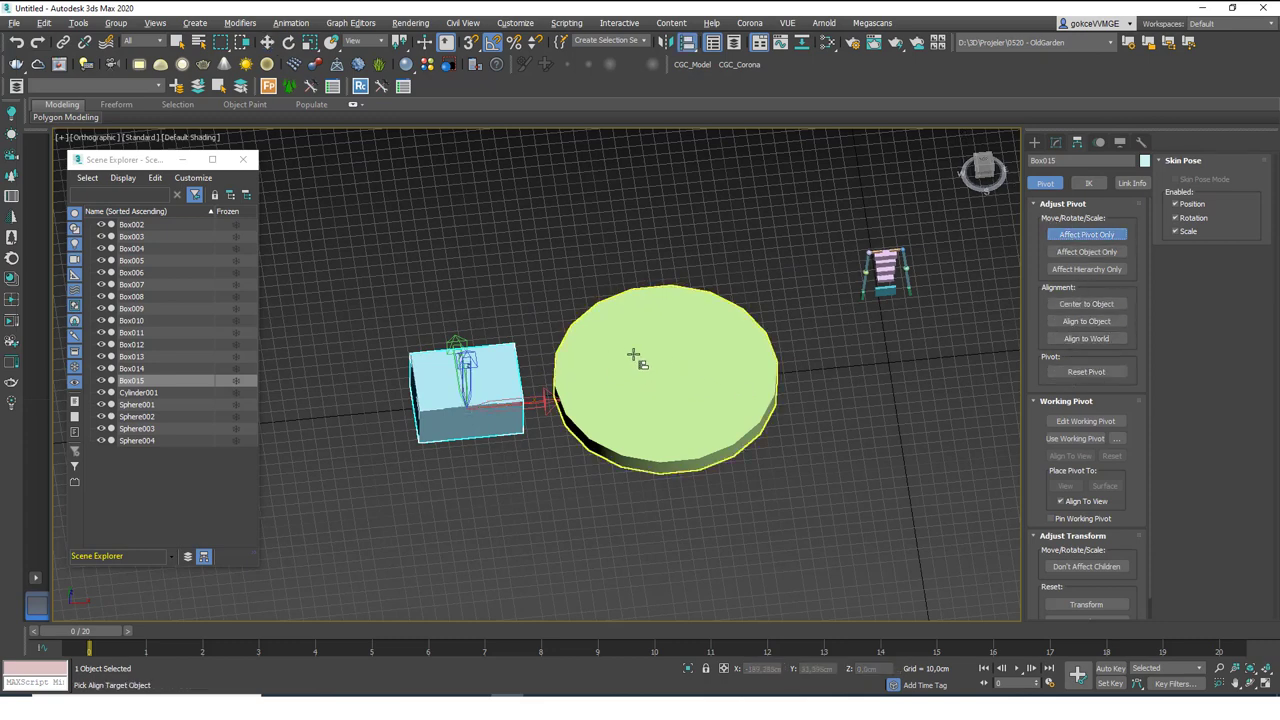
click(603, 360)
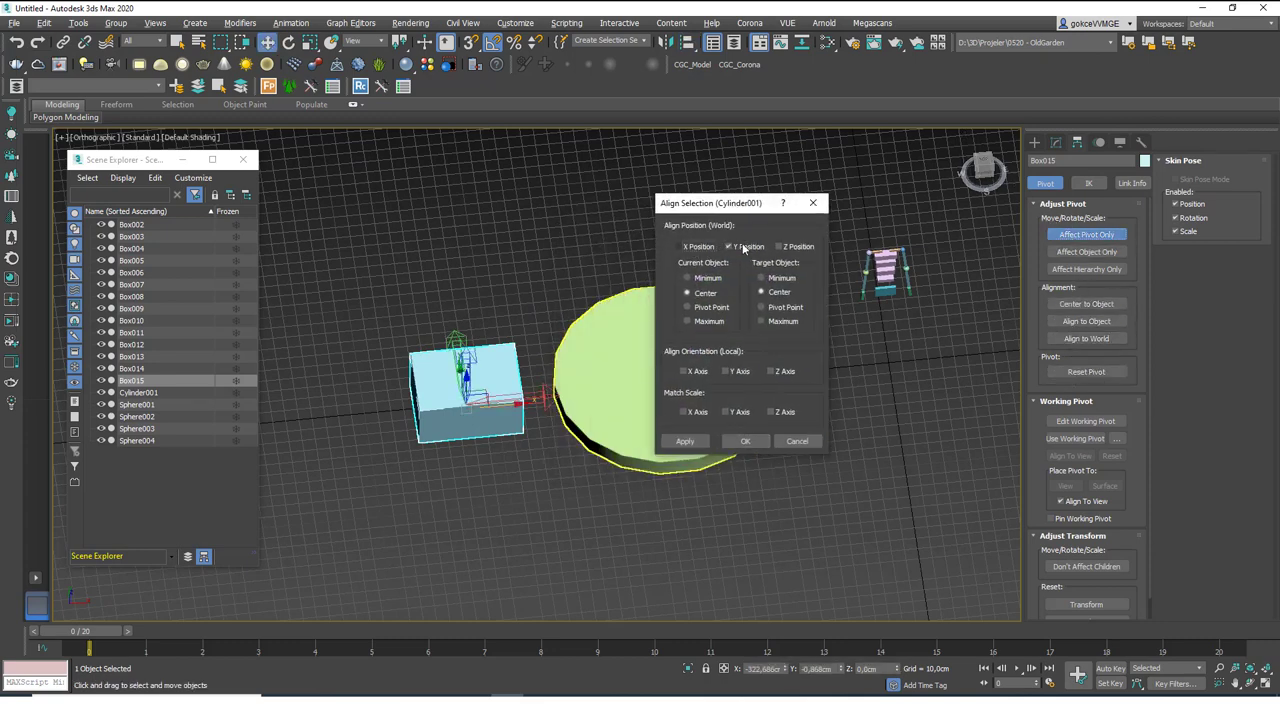
click(698, 247)
click(788, 247)
click(705, 309)
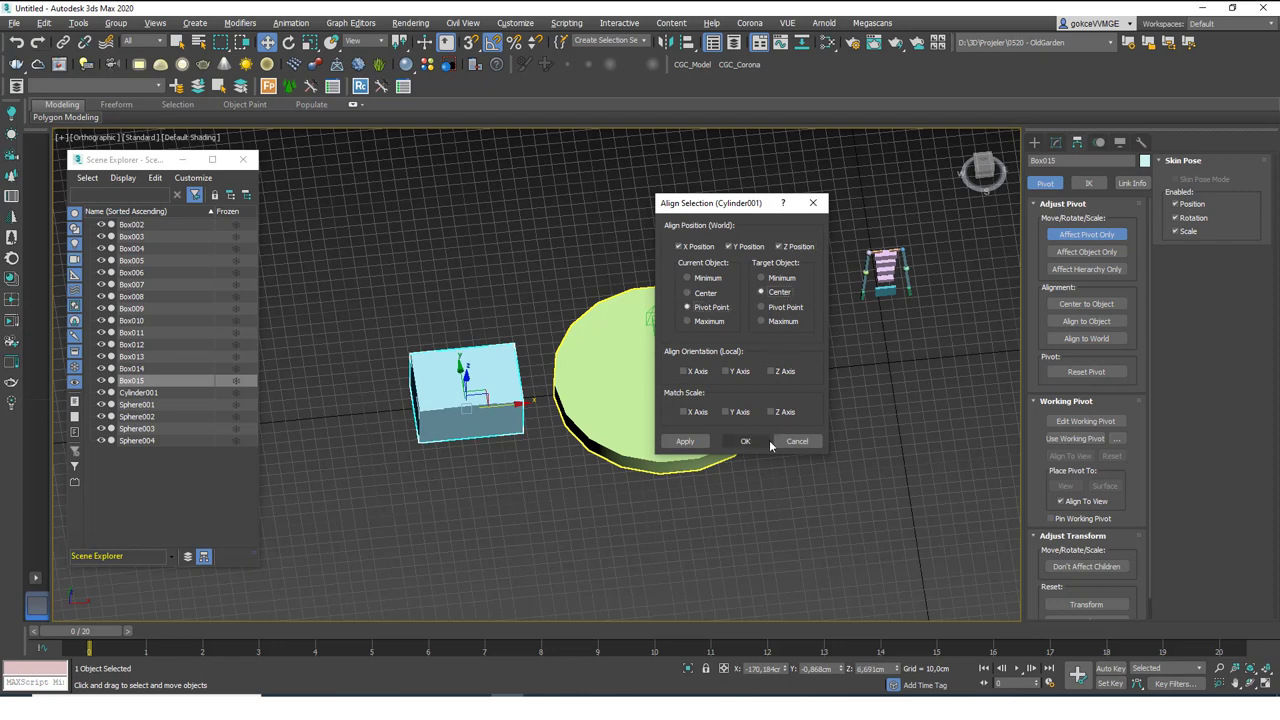
click(766, 442)
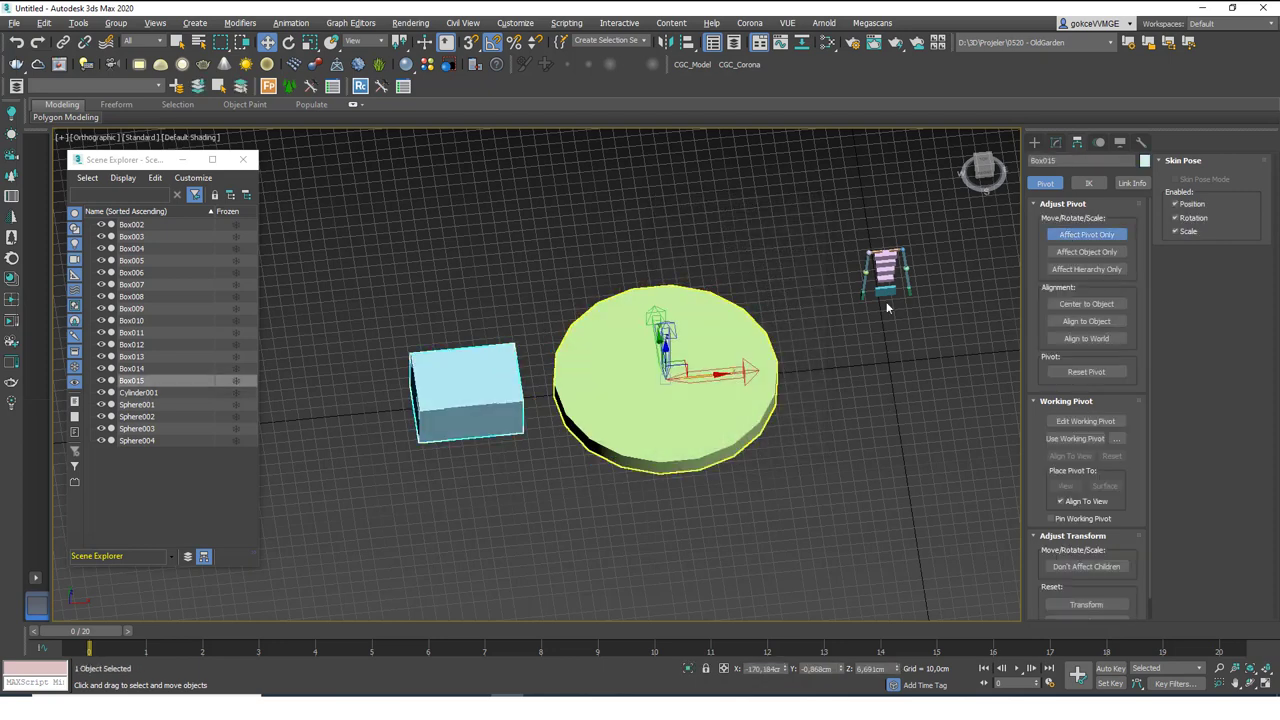
click(1086, 234)
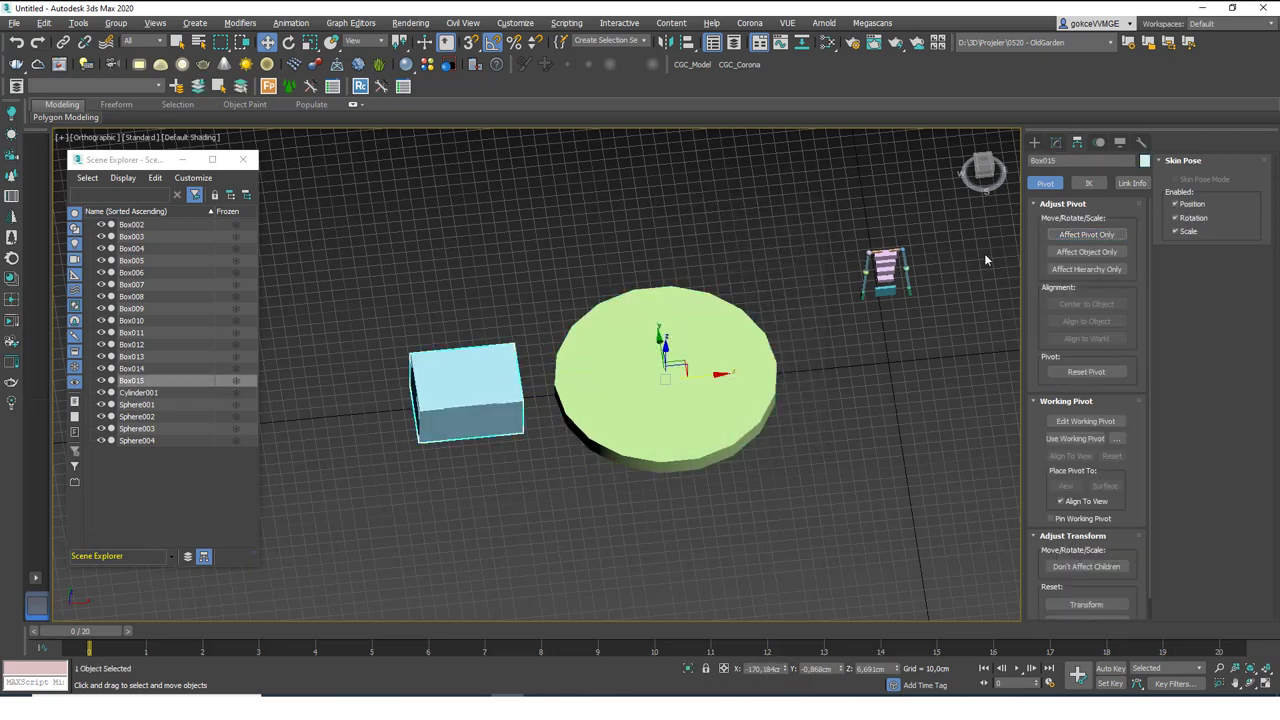
Step: Clone the box around the cylinder by rotating it -45 degrees about Z, making 7 copies
click(557, 252)
click(500, 387)
key(e)
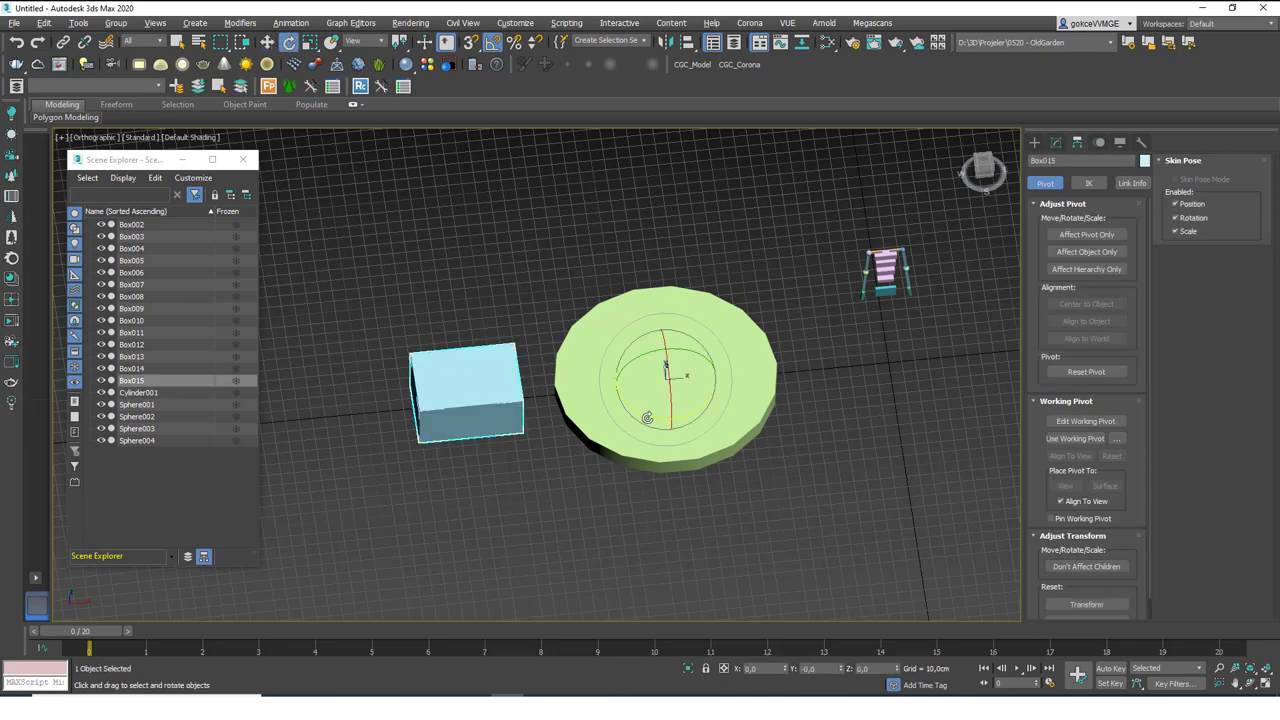
mouse_move(647, 417)
shift+mouse_down()
mouse_move(586, 414)
mouse_move(612, 410)
shift+mouse_up()
click(693, 409)
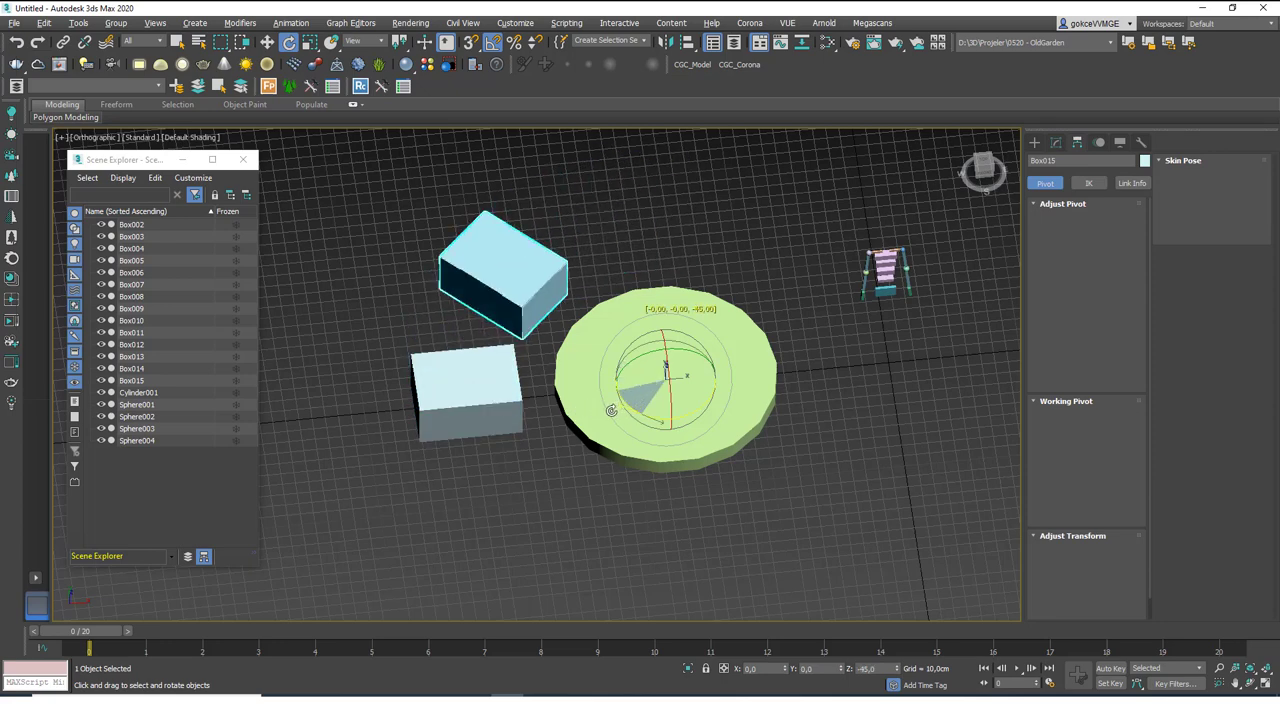
shift+click(611, 410)
mouse_move(610, 277)
mouse_down()
mouse_move(630, 251)
mouse_move(748, 198)
mouse_up()
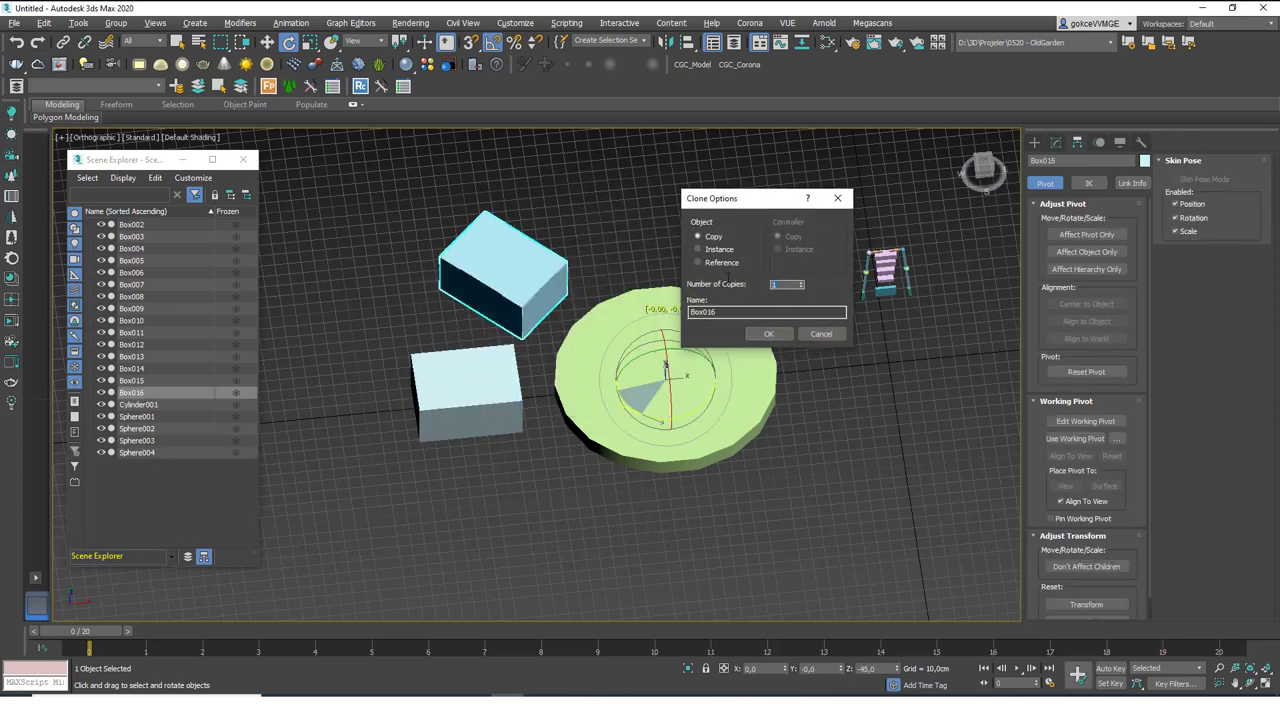
text(7)
click(768, 333)
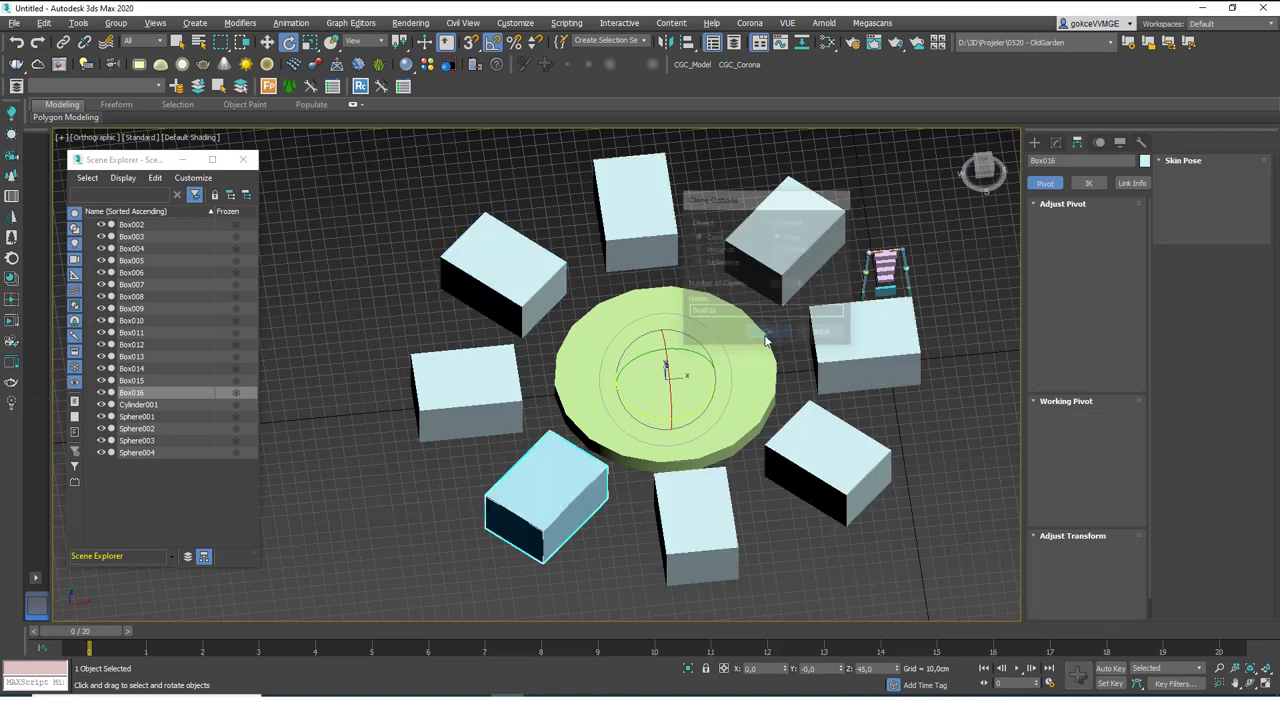
Step: Try to link the full selection of the eight boxes and the cylinder to the cylinder, testing by moving the cylinder
click(908, 495)
scroll(908, 495, down, 4)
scroll(795, 420, up, 3)
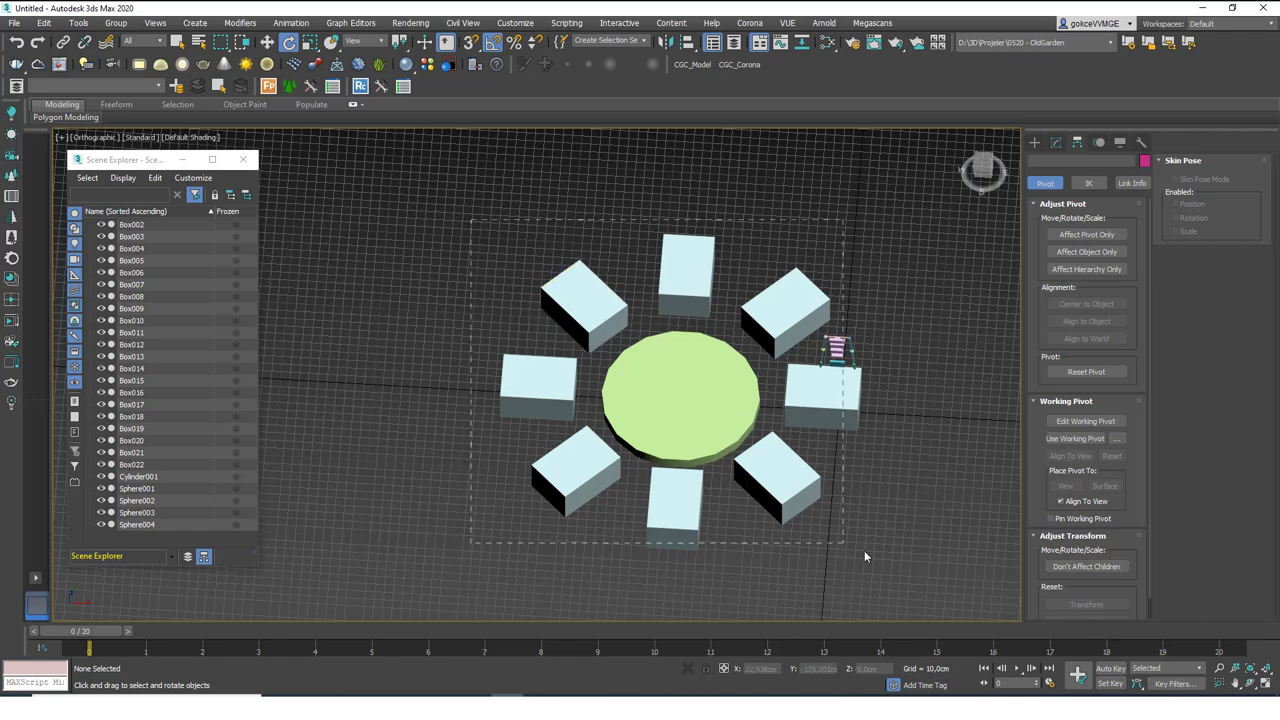
key(ctrl+a)
alt+middle_drag(852, 545, 836, 345)
alt+drag(870, 266, 799, 370)
alt+middle_drag(782, 318, 750, 416)
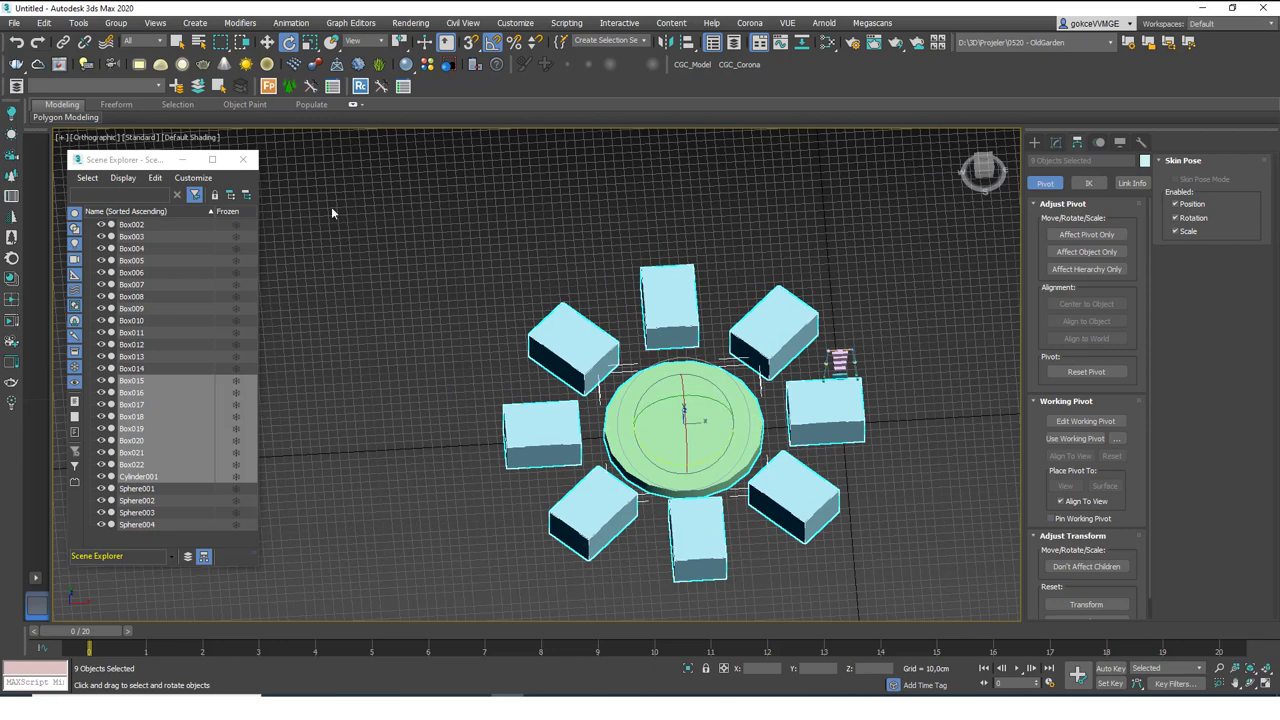
click(63, 42)
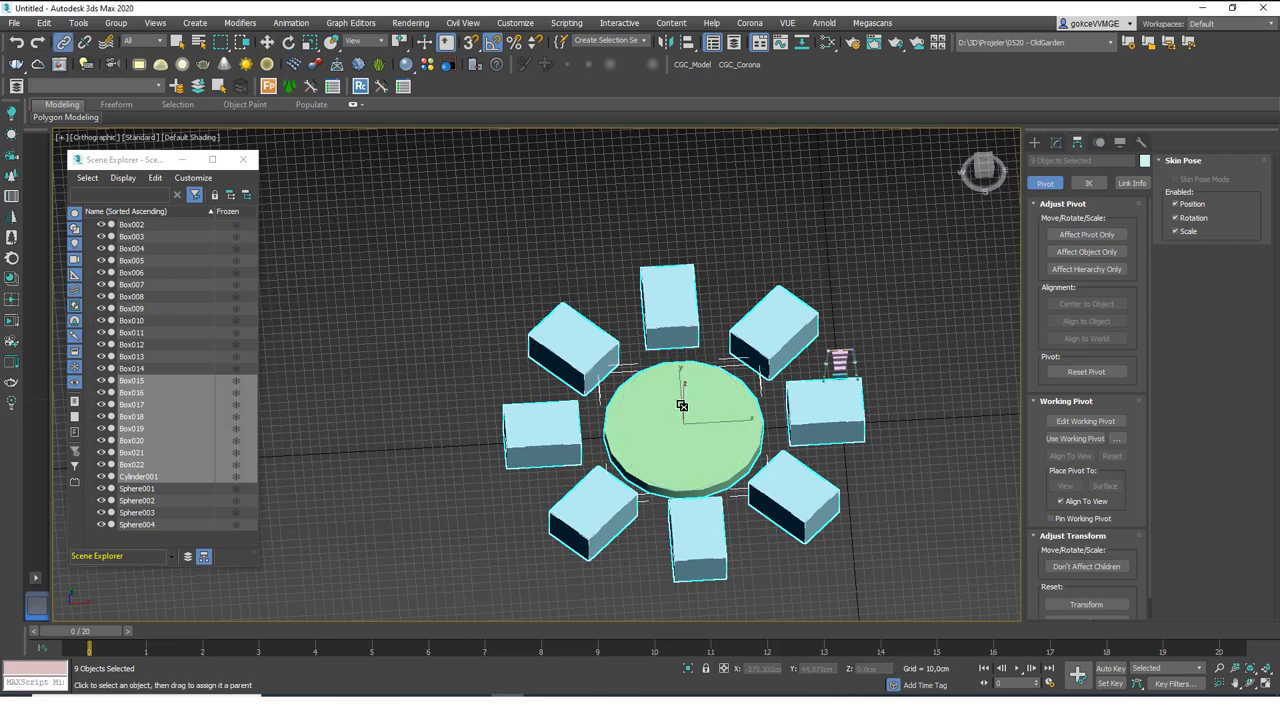
click(704, 348)
click(694, 389)
key(w)
drag(715, 430, 614, 407)
right_click(613, 406)
Step: Link only the eight boxes to the central cylinder as its children, and move the cylinder along X away from the figure
drag(410, 172, 731, 575)
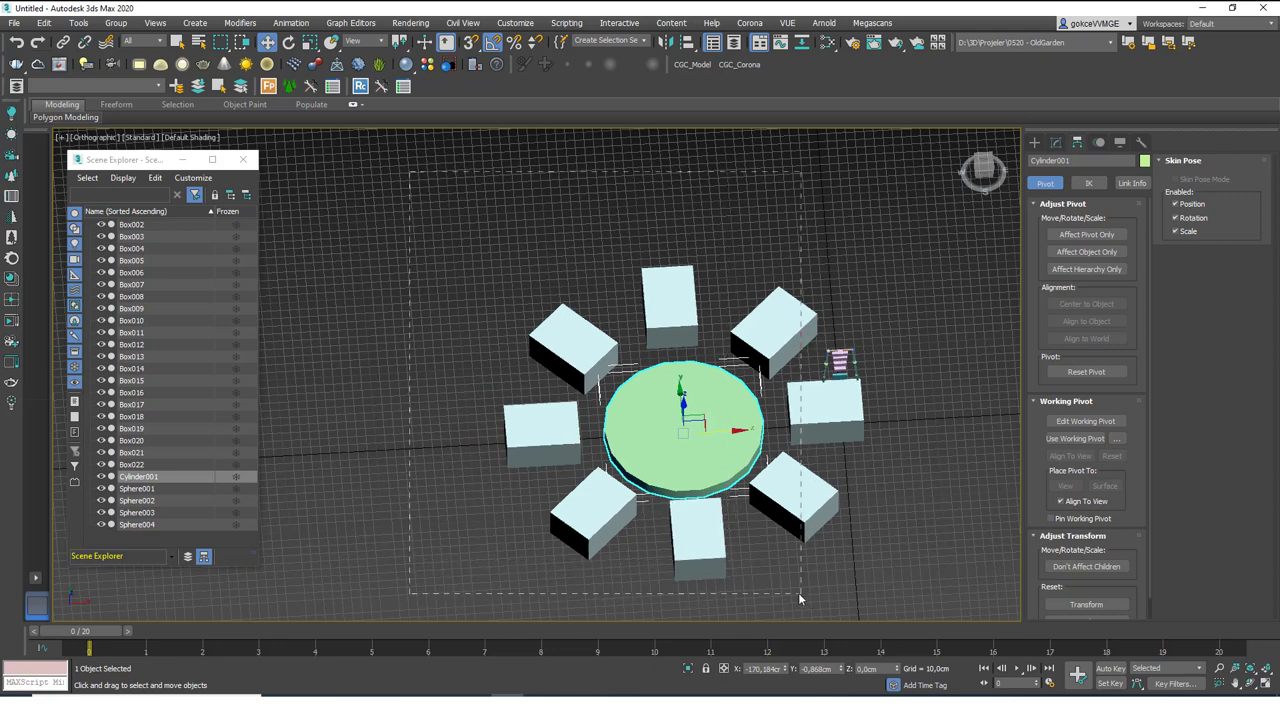
drag(800, 595, 801, 595)
alt+click(660, 440)
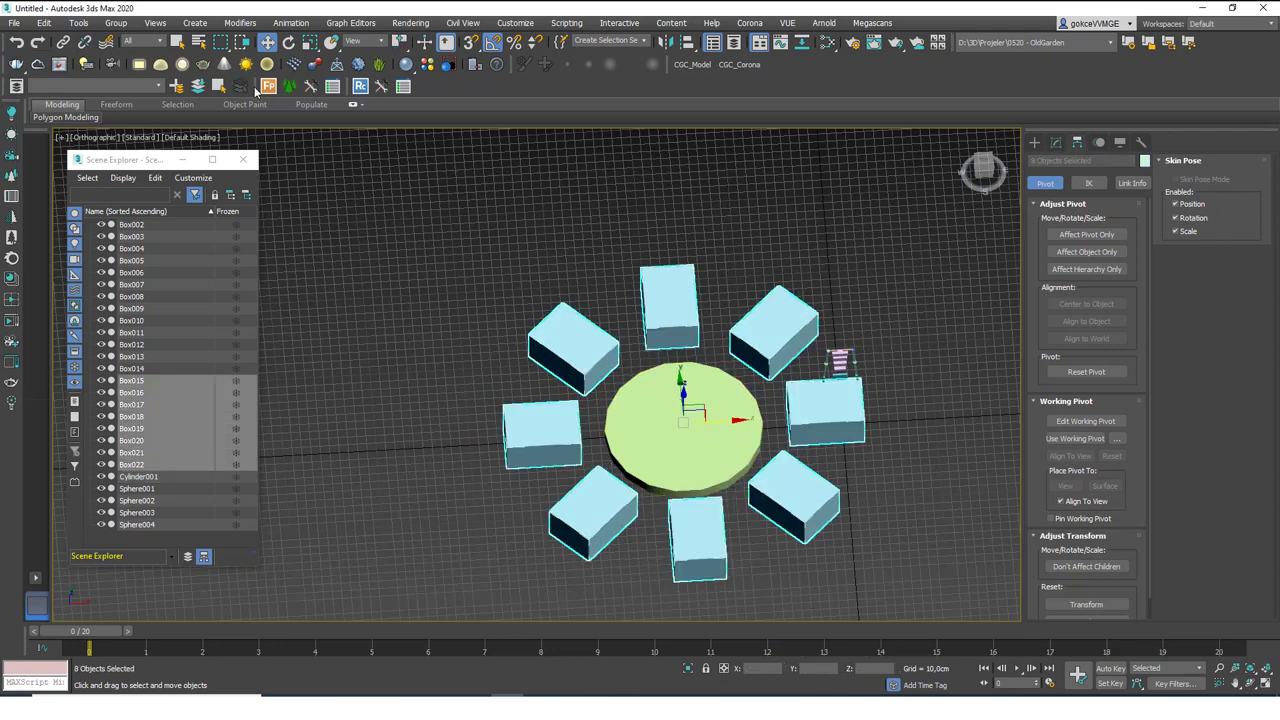
click(63, 42)
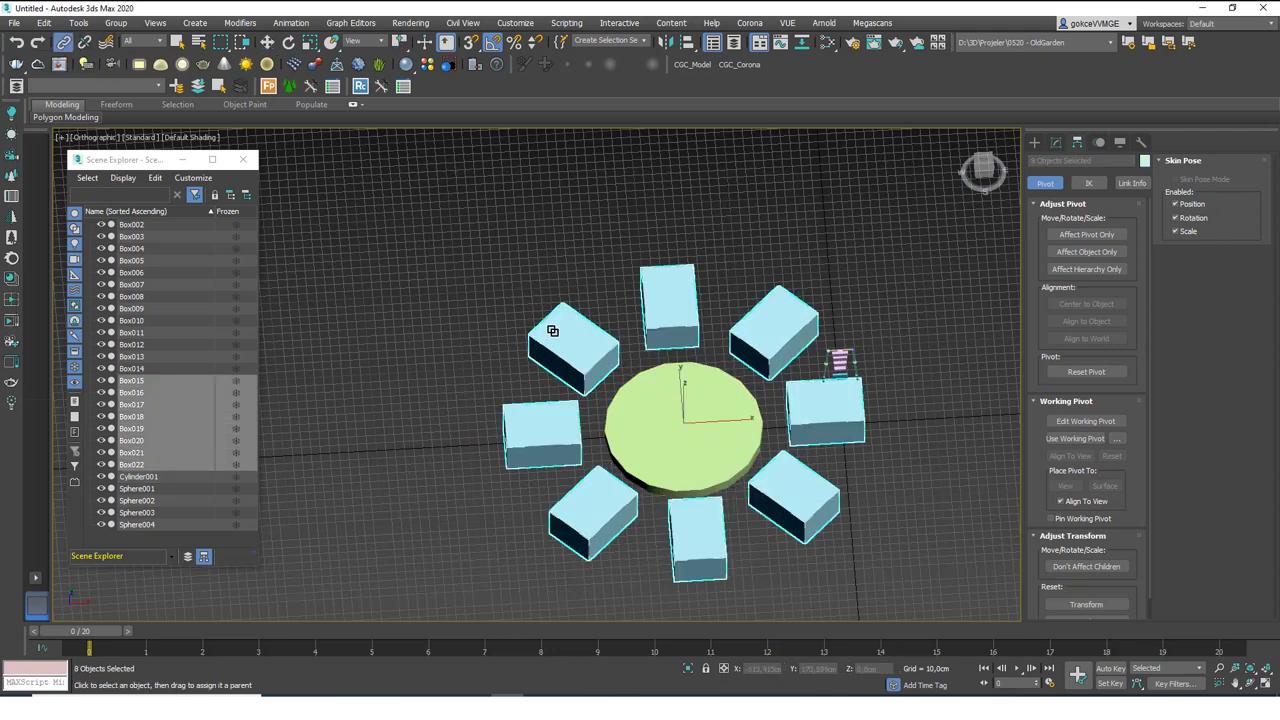
drag(725, 408, 654, 381)
click(704, 396)
key(w)
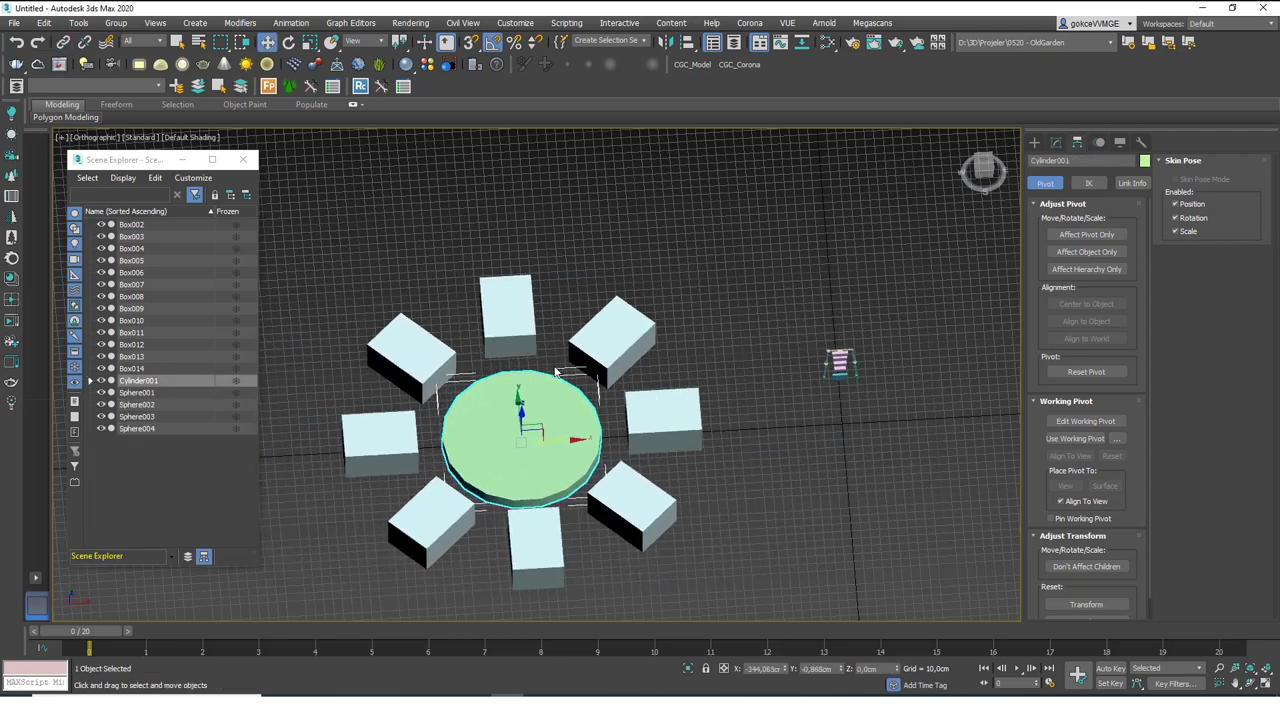
Step: Try rotating and uniformly scaling the parent cylinder with its linked boxes, cancelling the transforms
key(e)
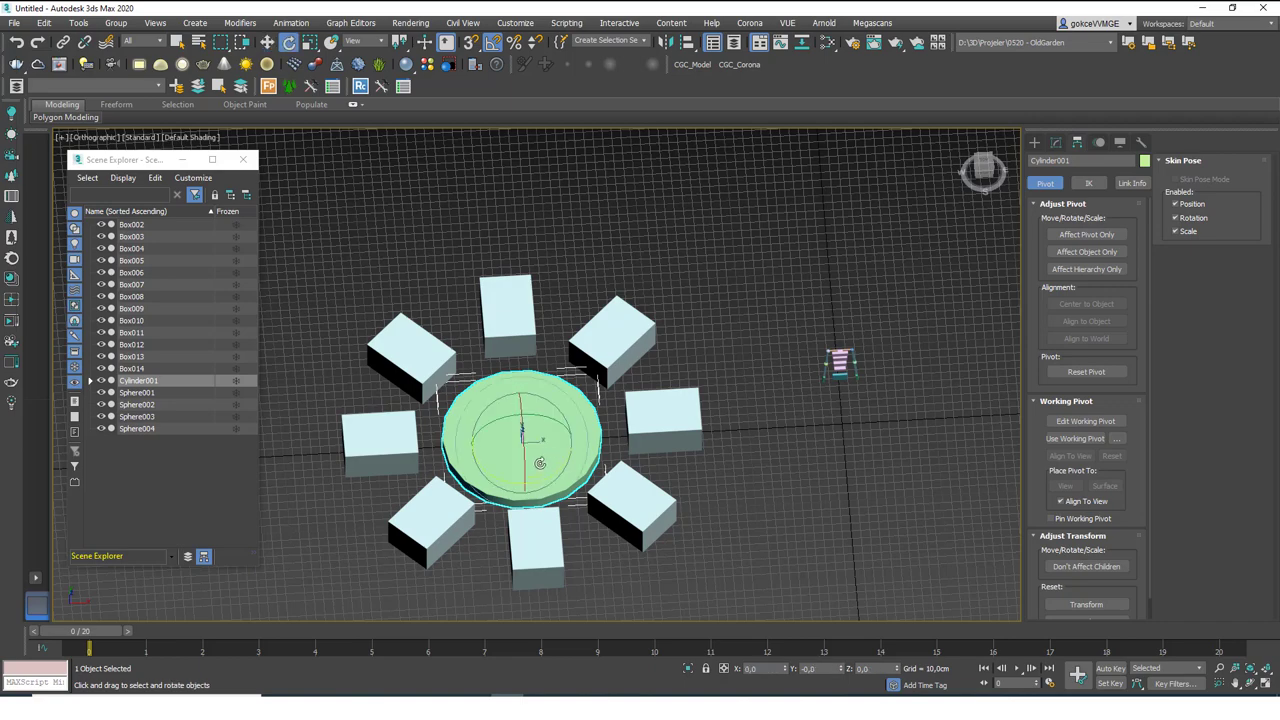
drag(545, 468, 524, 424)
key(r)
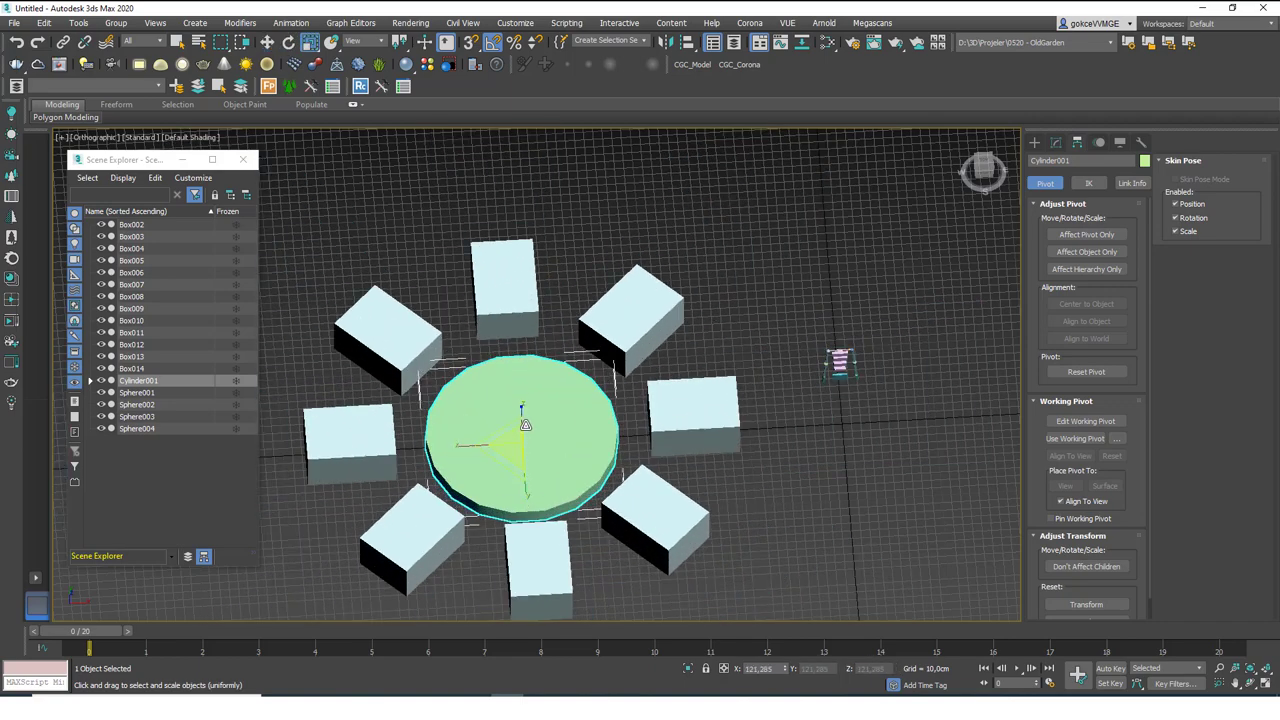
right_click(527, 421)
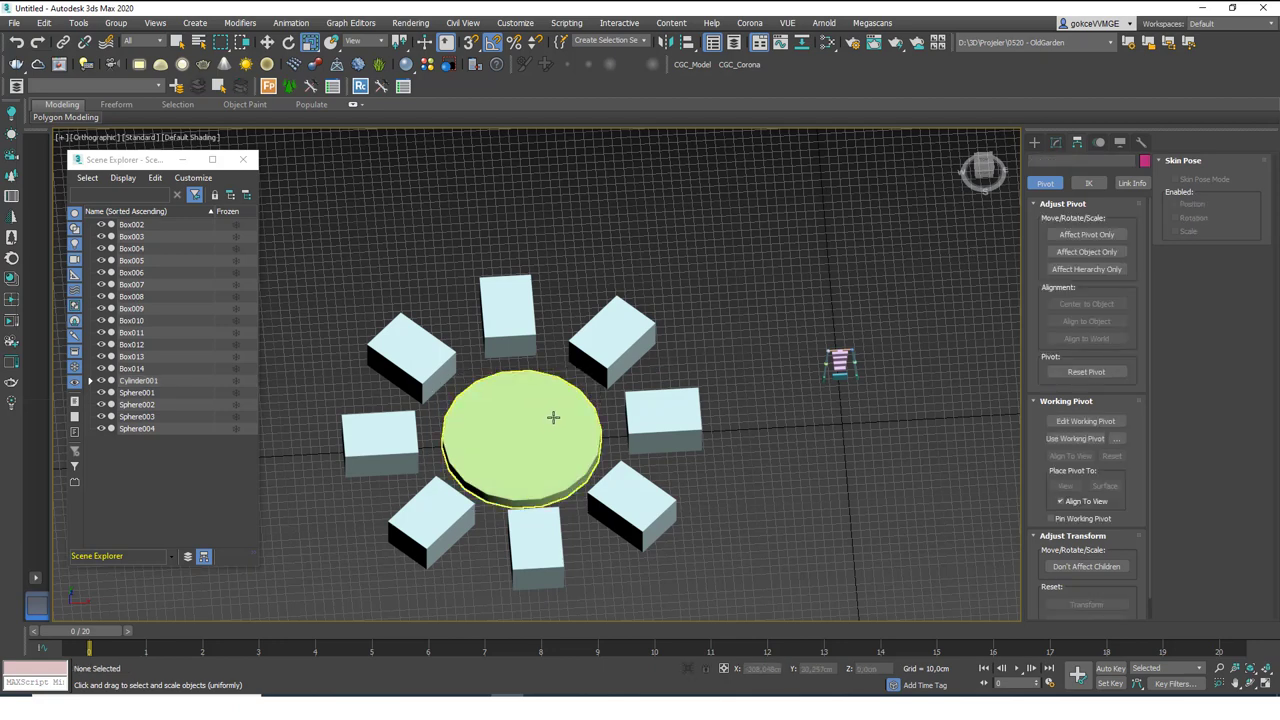
Step: Reduce the parent cylinder's radius to about 68.7 cm in its object parameters
click(1056, 142)
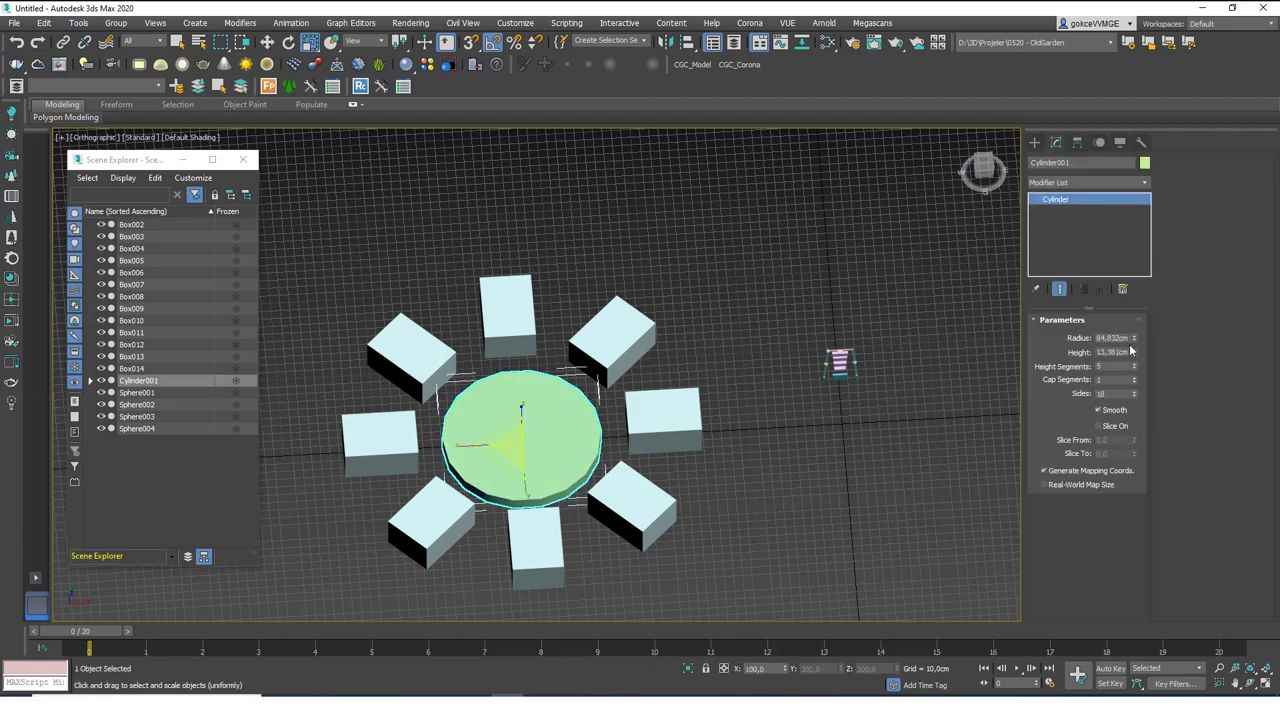
mouse_move(1134, 344)
mouse_down()
mouse_move(1136, 322)
mouse_move(1134, 358)
mouse_up()
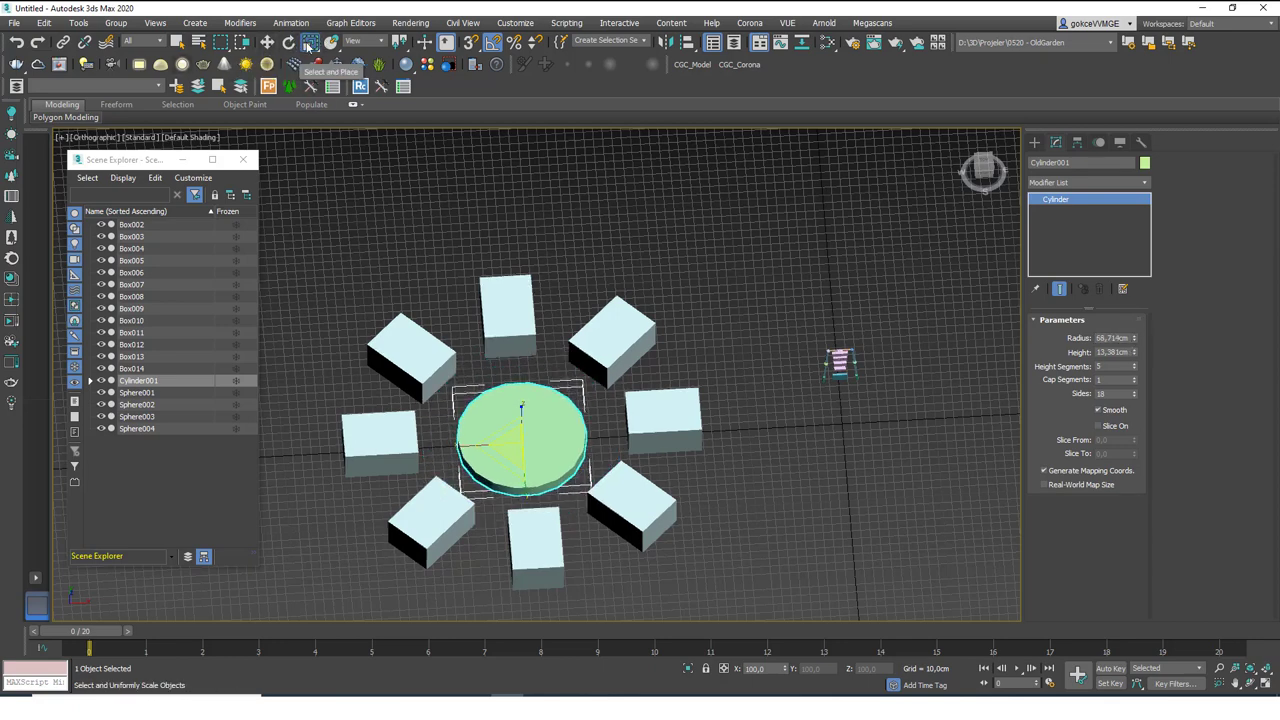
click(608, 226)
Step: Move two neighbouring child boxes individually outward from the cylinder, one along X and the other diagonally
click(664, 418)
key(w)
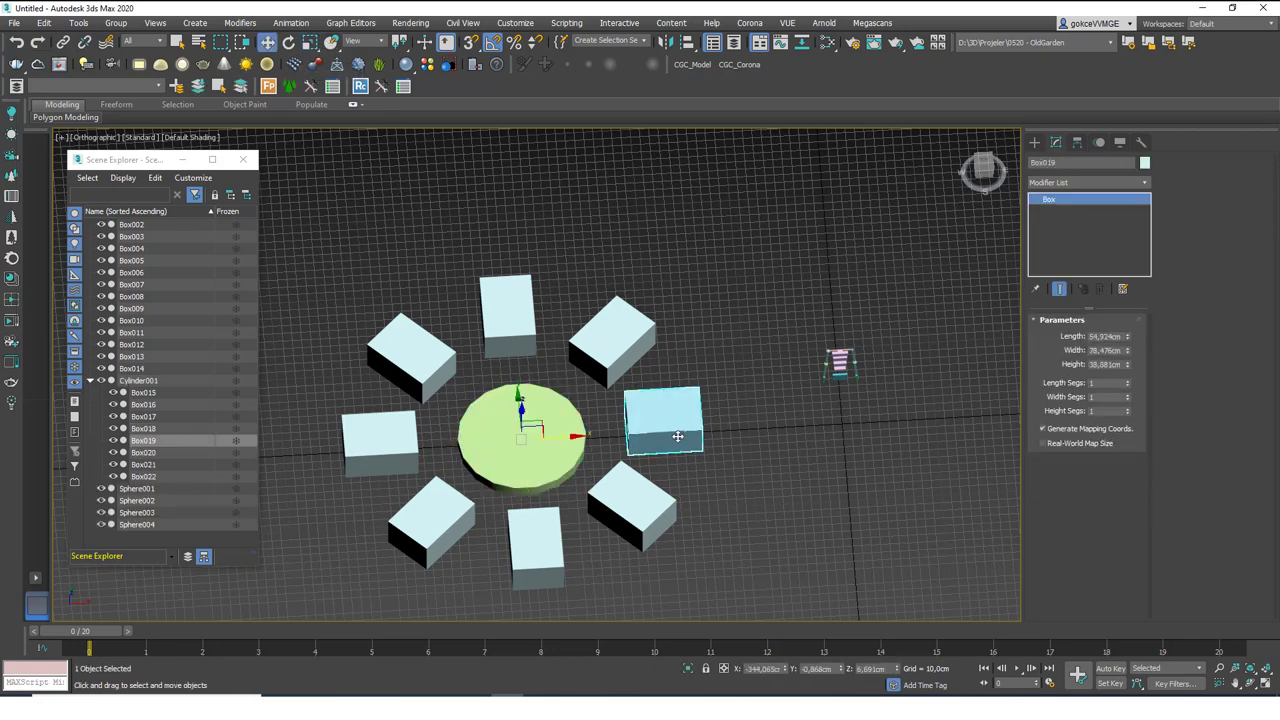
drag(561, 433, 650, 433)
click(612, 338)
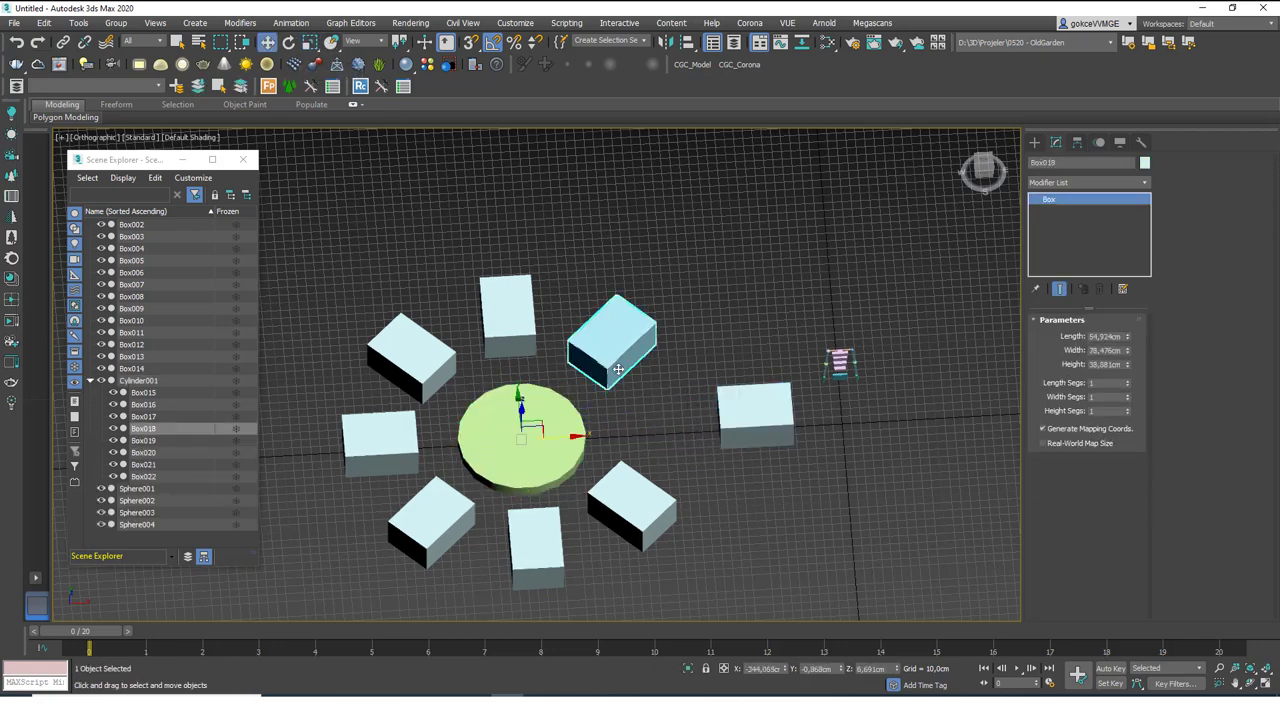
drag(539, 423, 601, 361)
alt+middle_drag(627, 370, 582, 374)
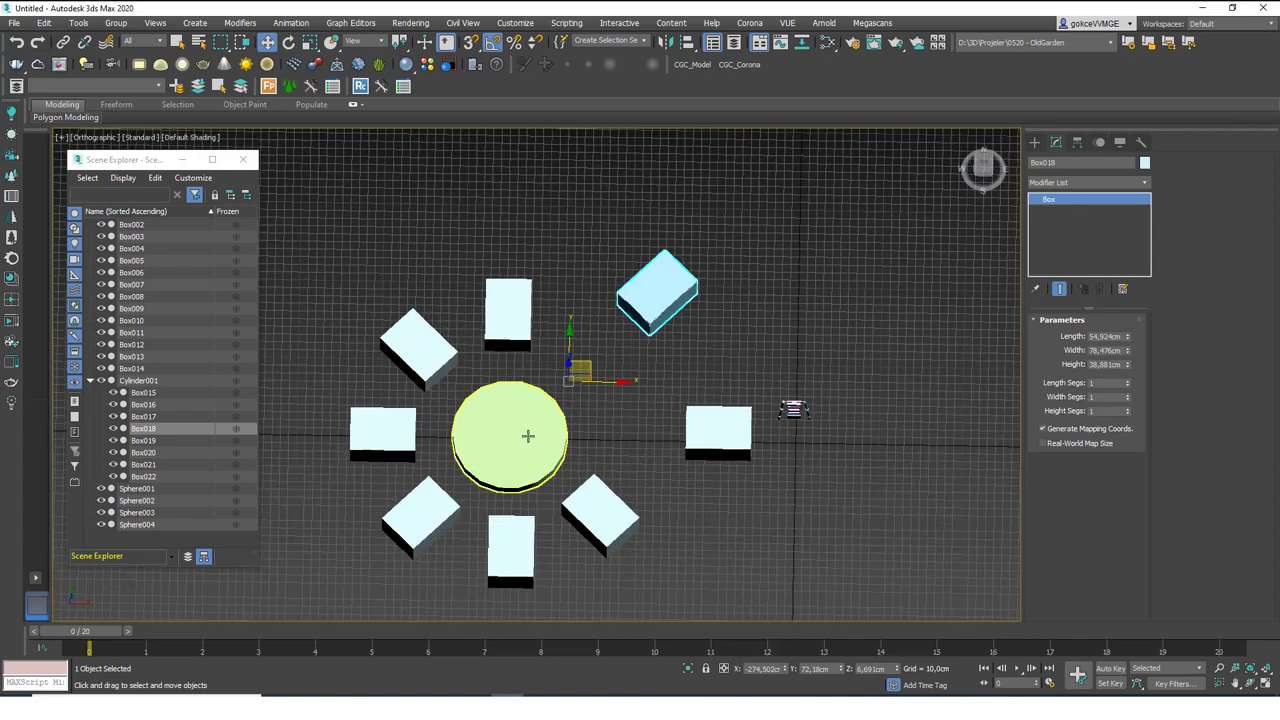
Step: Move the parent cylinder with its linked boxes farther from the figure, to about -408 cm in X
click(535, 441)
drag(527, 432, 474, 432)
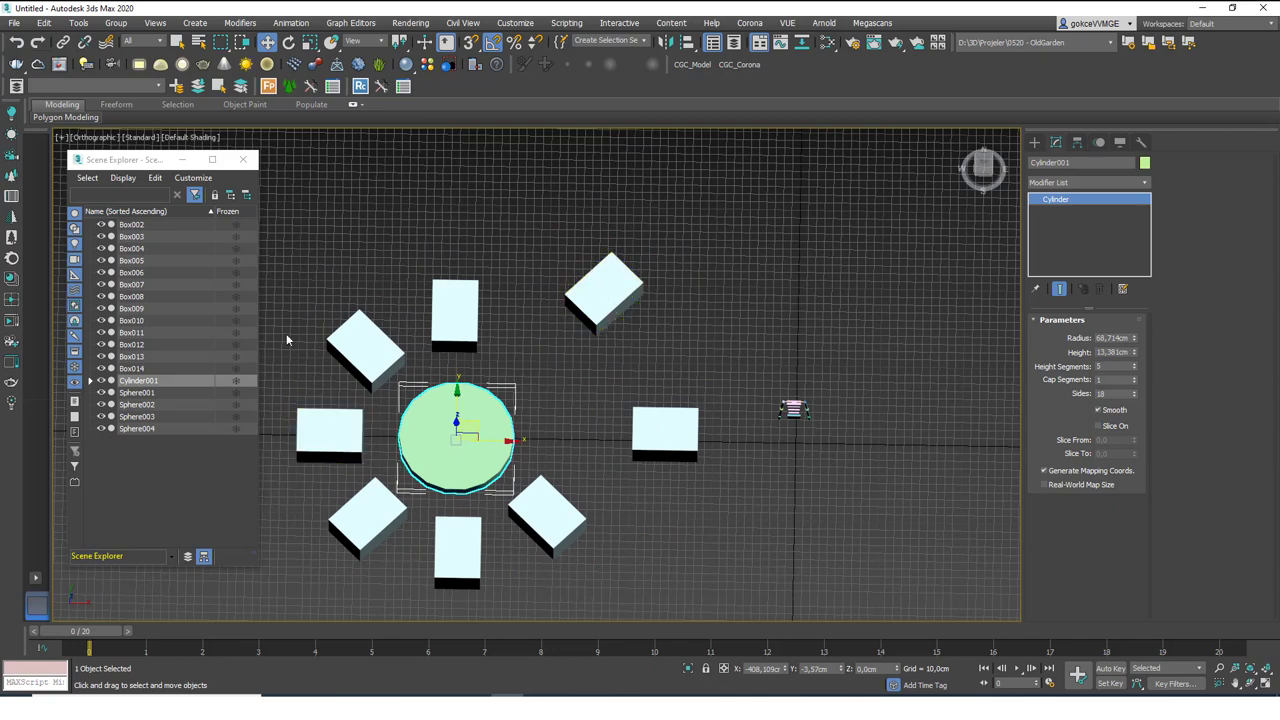
double_click(504, 422)
click(519, 334)
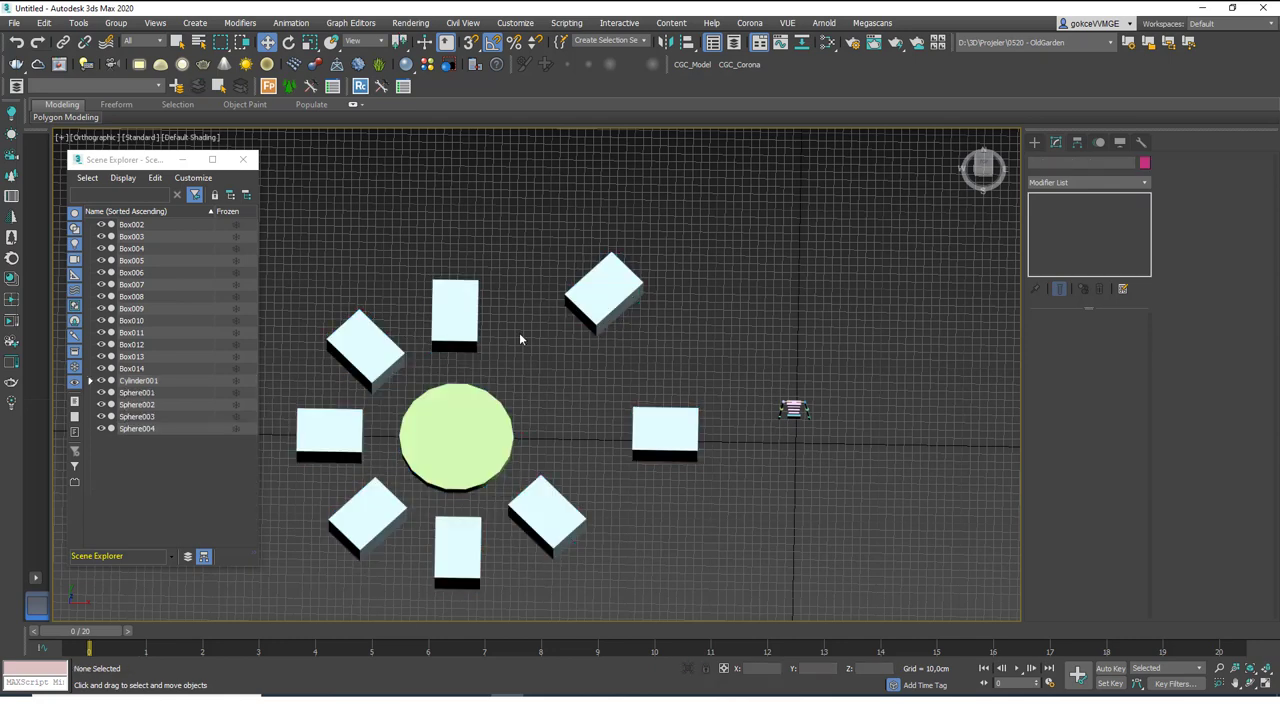
Step: Select the cylinder together with its whole hierarchy of linked boxes and delete them all
click(483, 410)
double_click(483, 410)
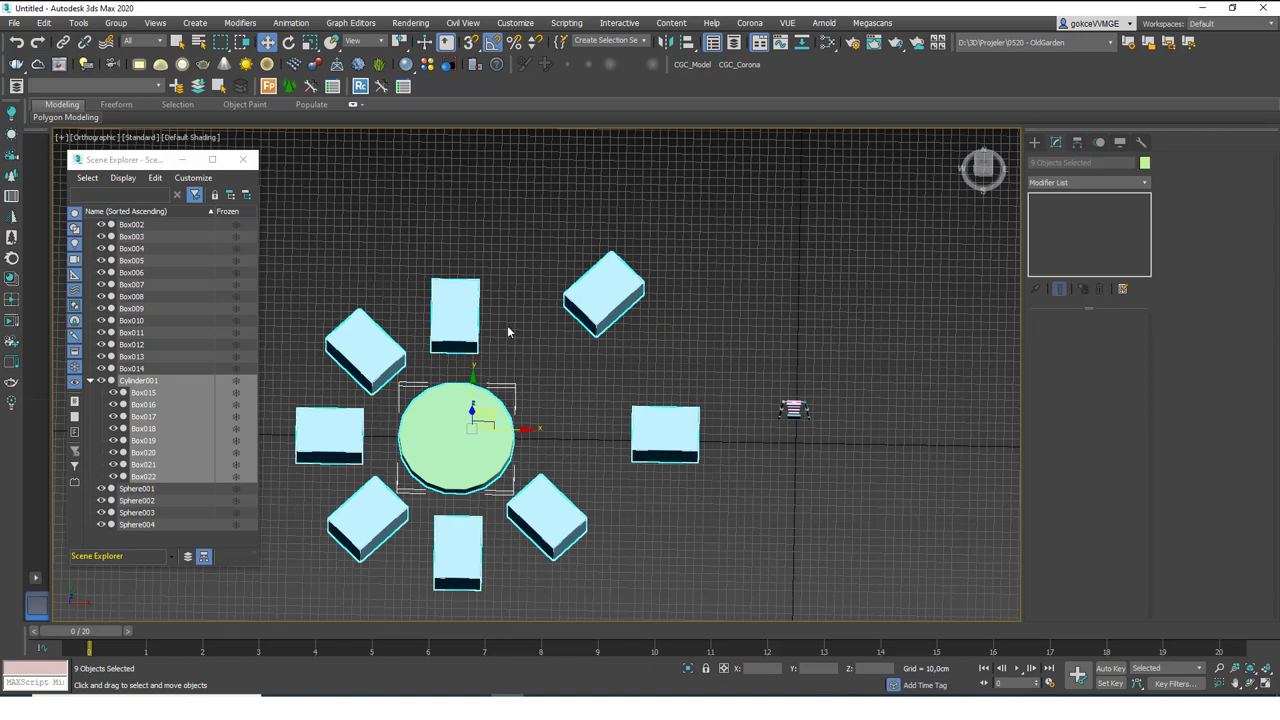
key(Delete)
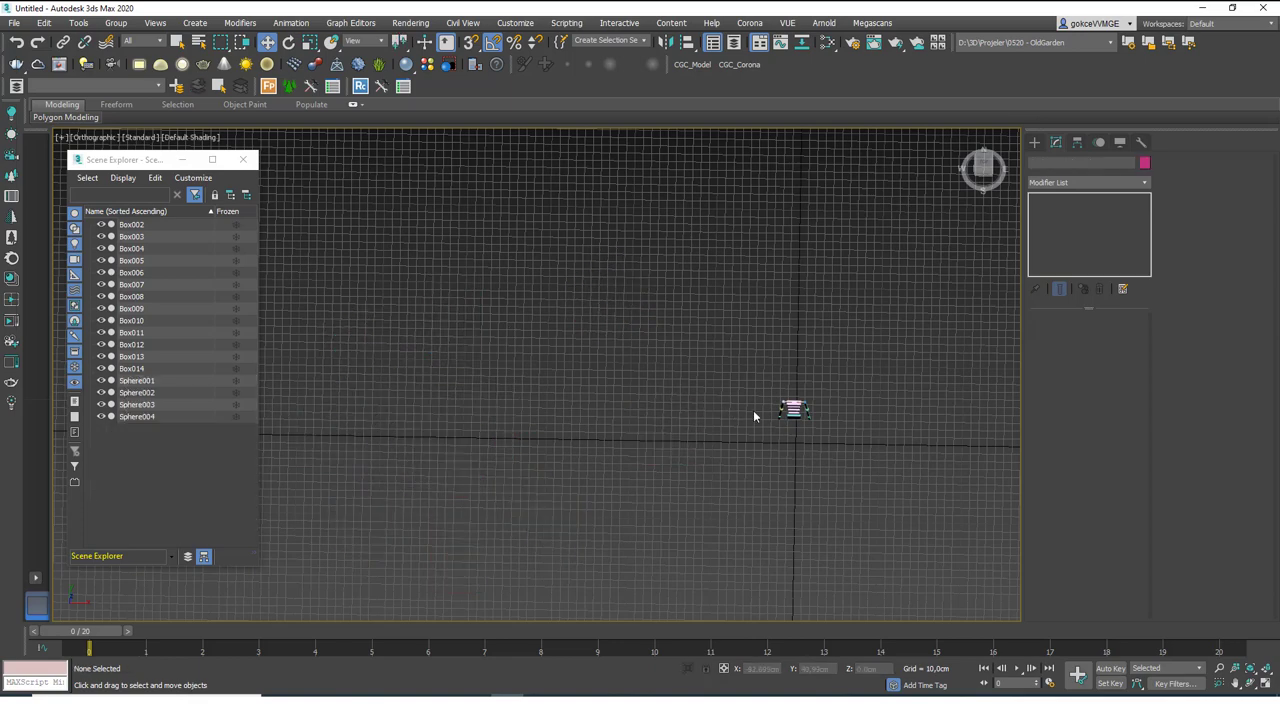
Step: Switch the viewport to a perspective view framed on the figure made of boxes and spheres
middle_drag(753, 411, 652, 361)
key(z)
key(p)
key(z)
scroll(660, 379, down, 5)
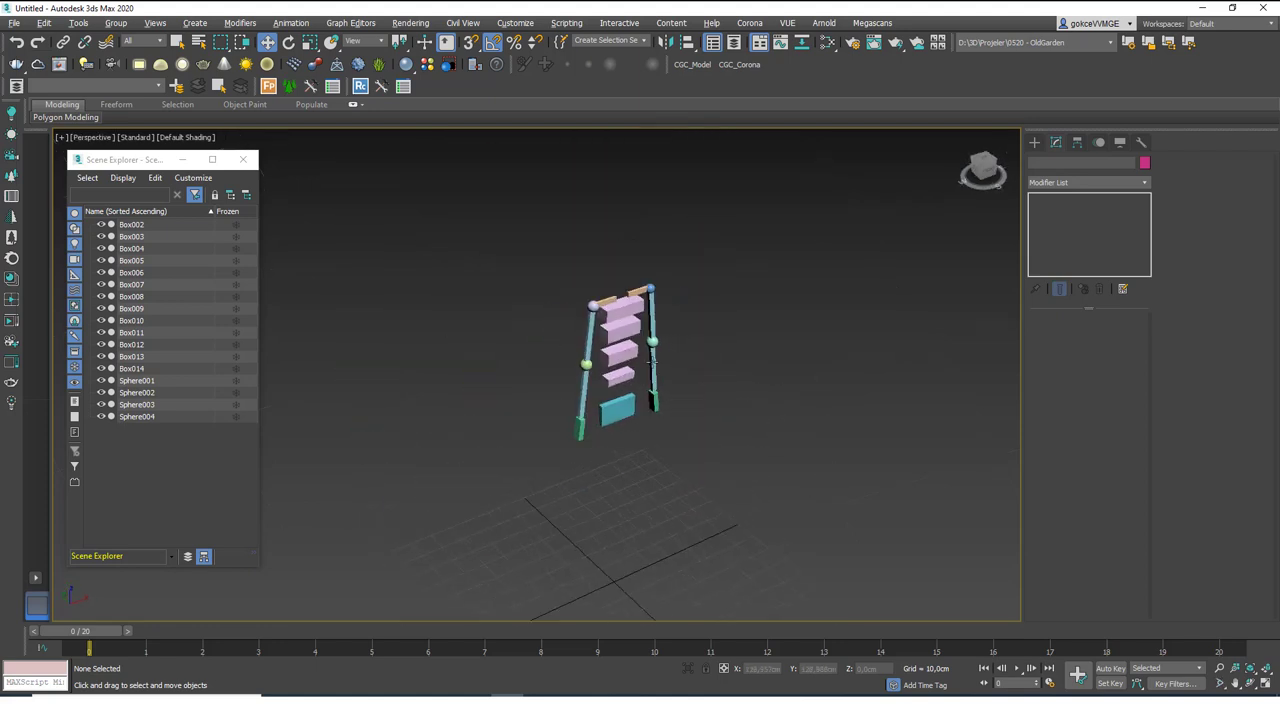
scroll(654, 362, up, 5)
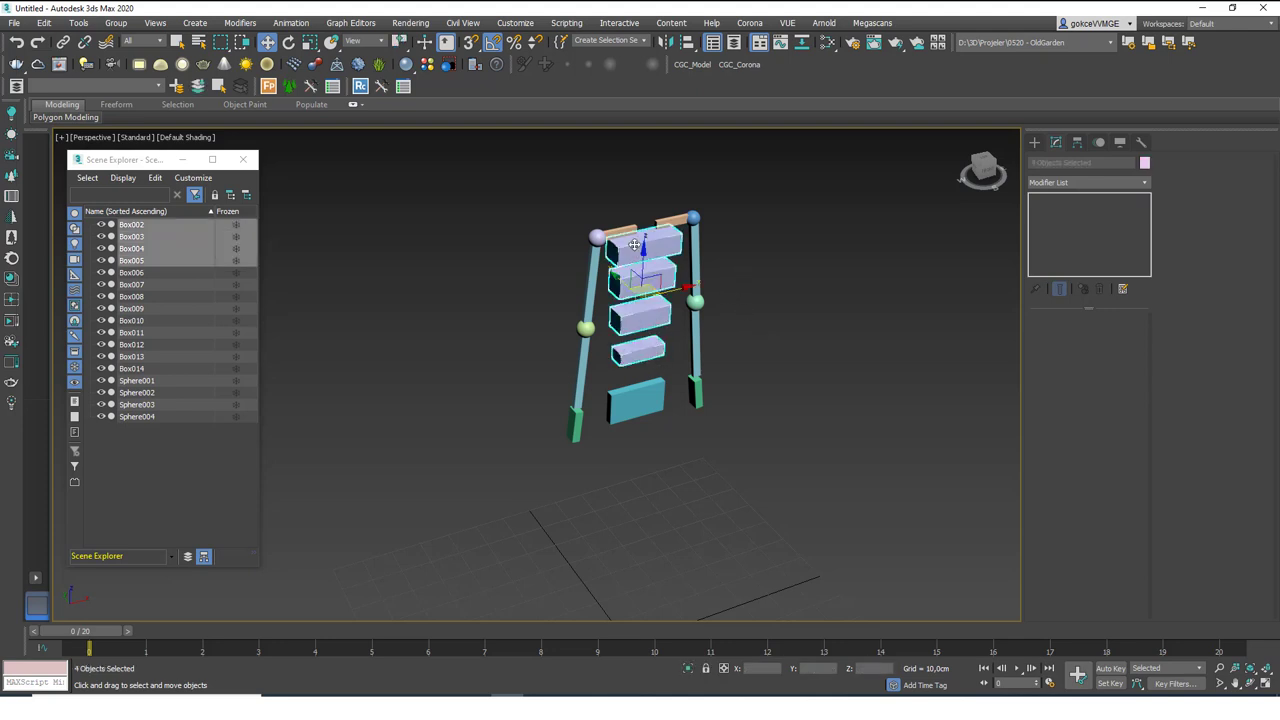
Step: Examine the figure's torso boxes, shoulder bars, joint spheres and arm bars one after another
click(678, 221)
click(717, 197)
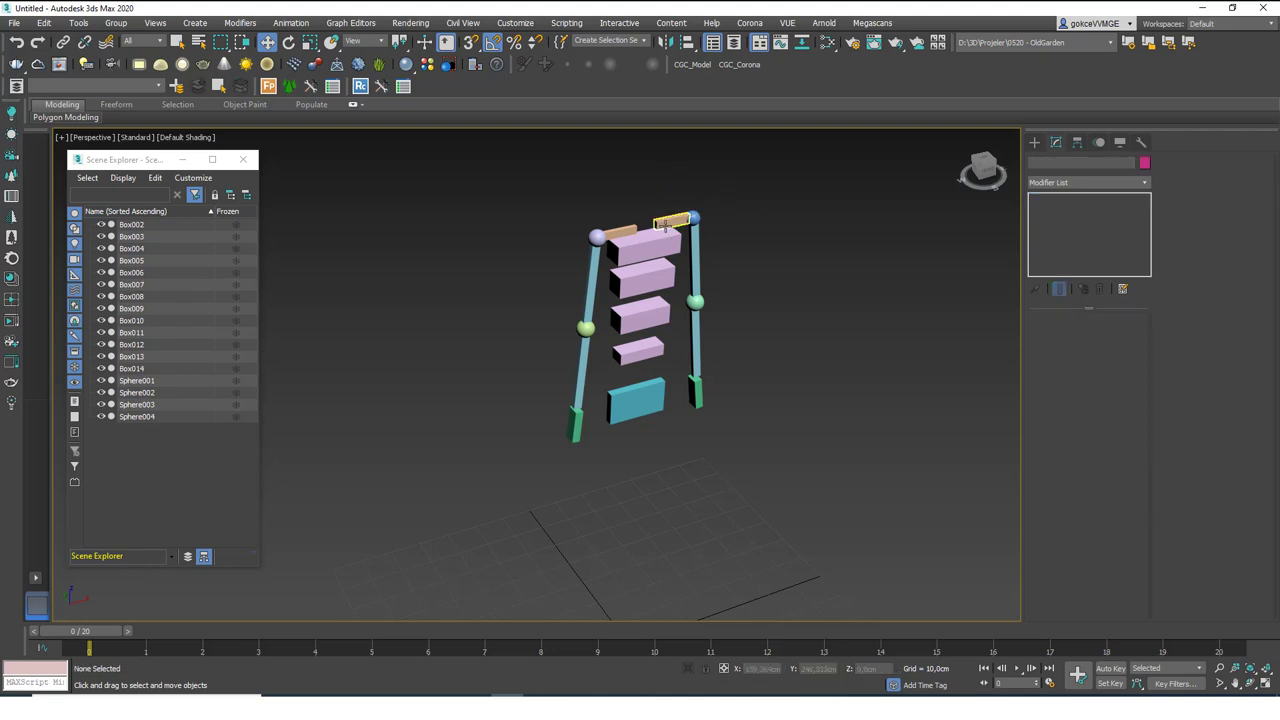
click(676, 221)
click(619, 231)
click(620, 231)
click(693, 218)
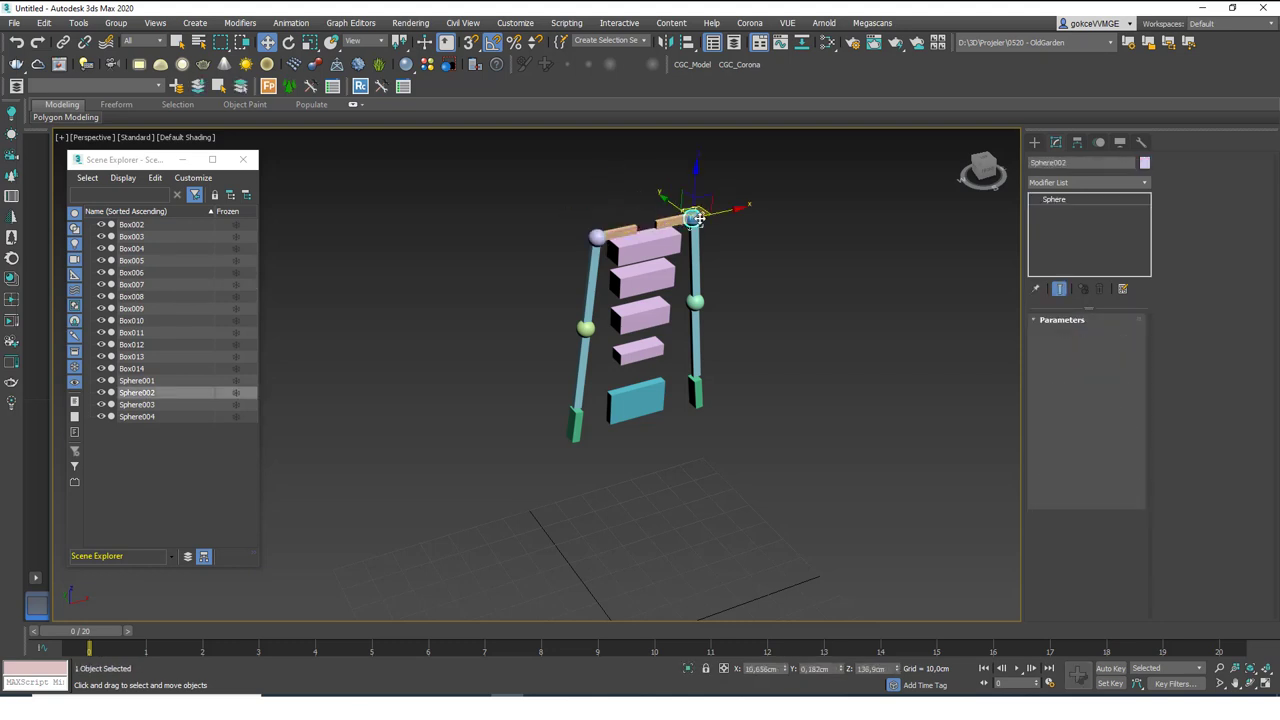
key(ctrl+d)
click(693, 262)
click(794, 293)
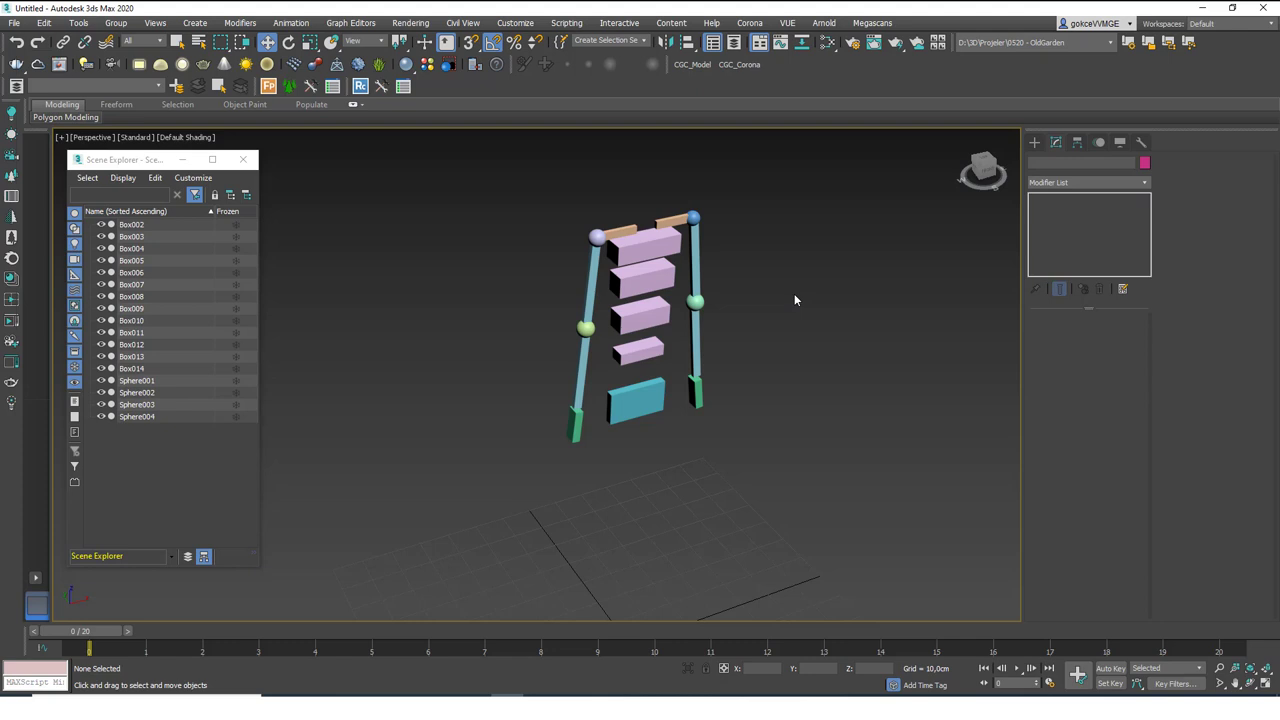
Step: Create a Biped skeleton about 147 cm high on the grid beside the box figure
click(1034, 142)
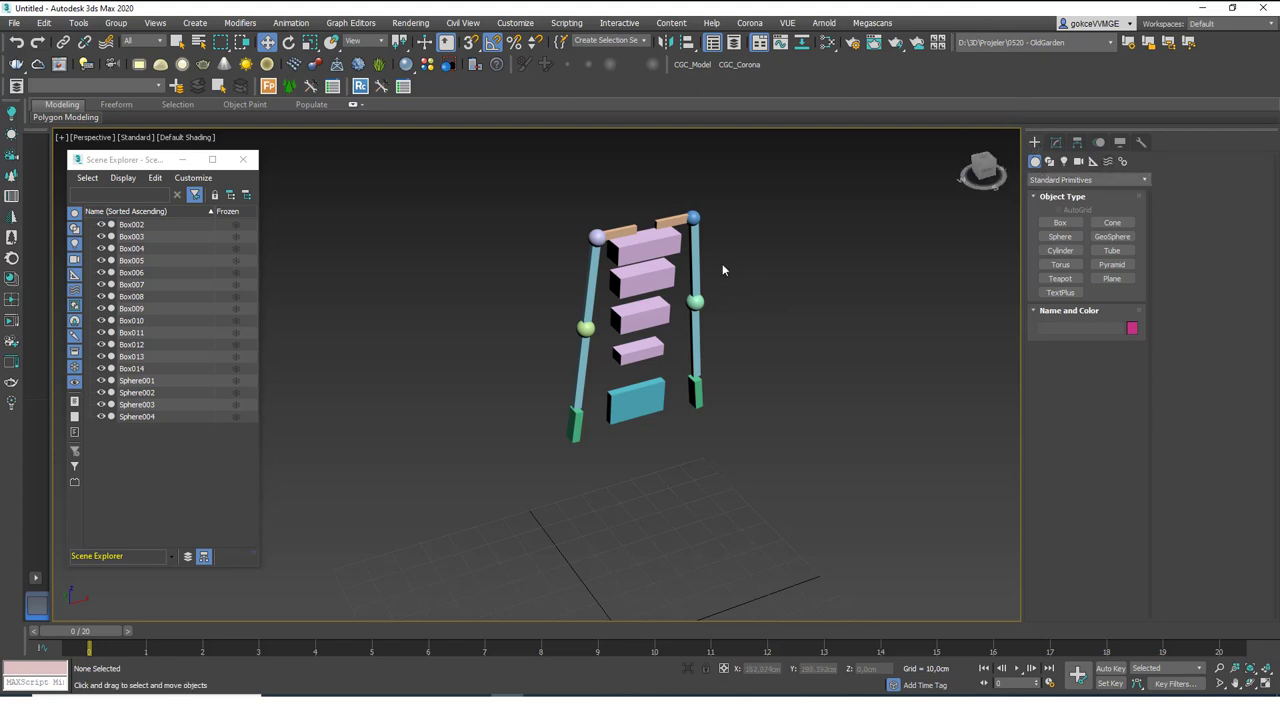
click(1123, 162)
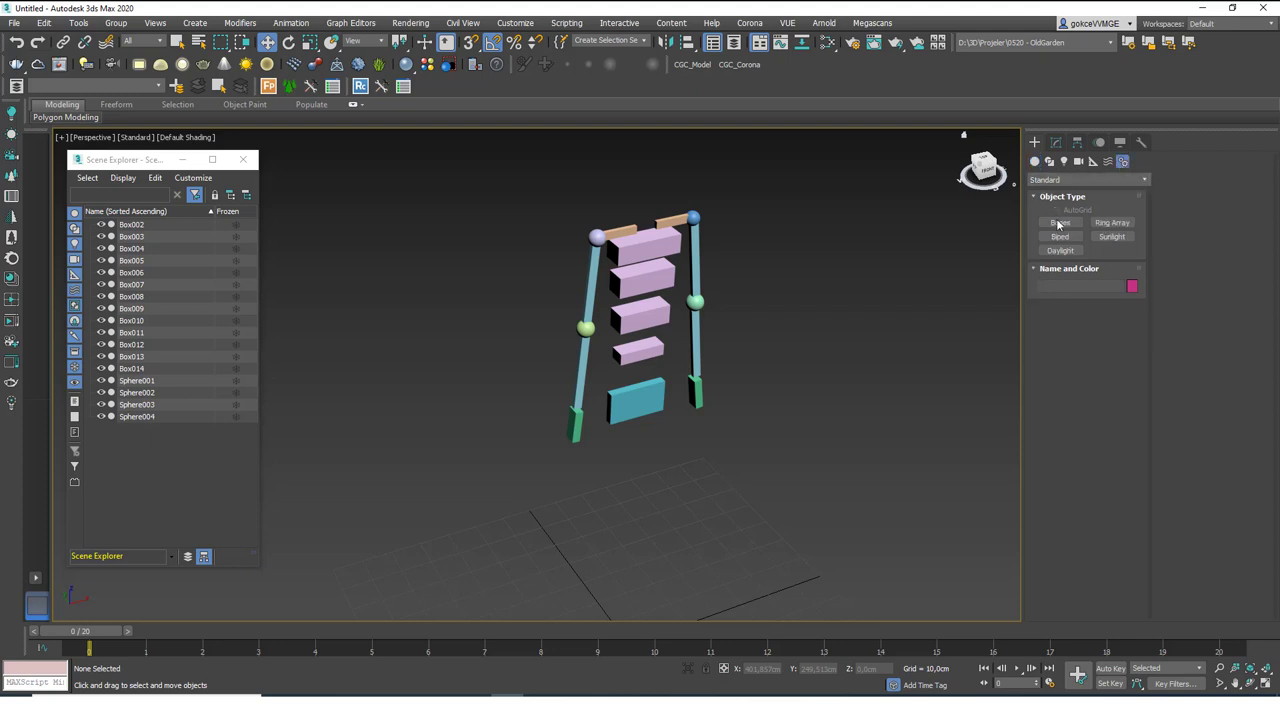
click(1060, 236)
scroll(700, 452, down, 5)
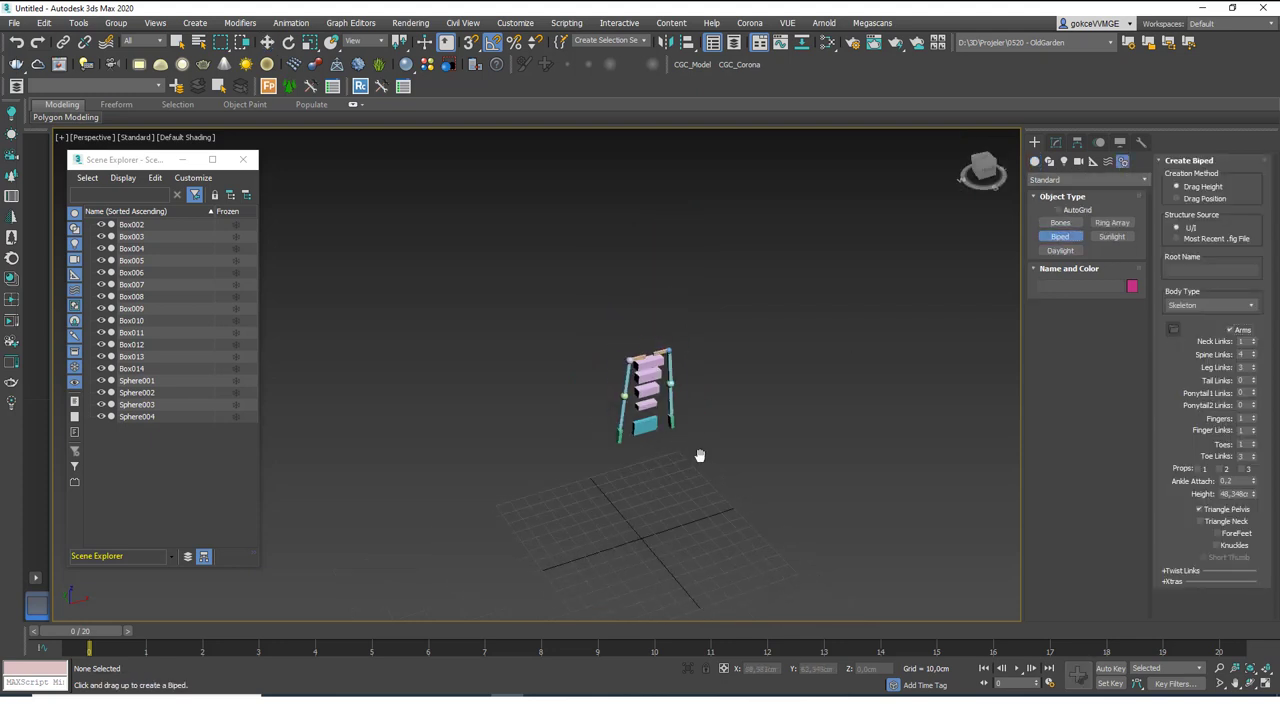
middle_drag(735, 459, 683, 559)
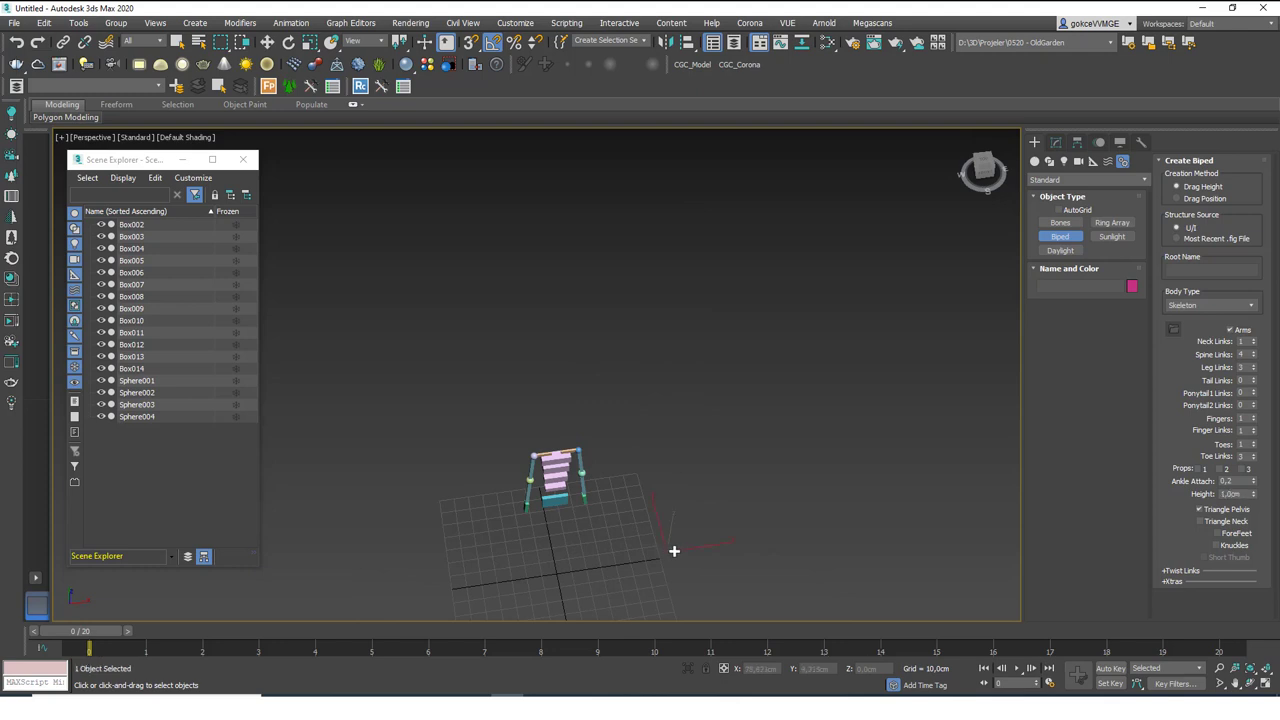
drag(668, 558, 684, 334)
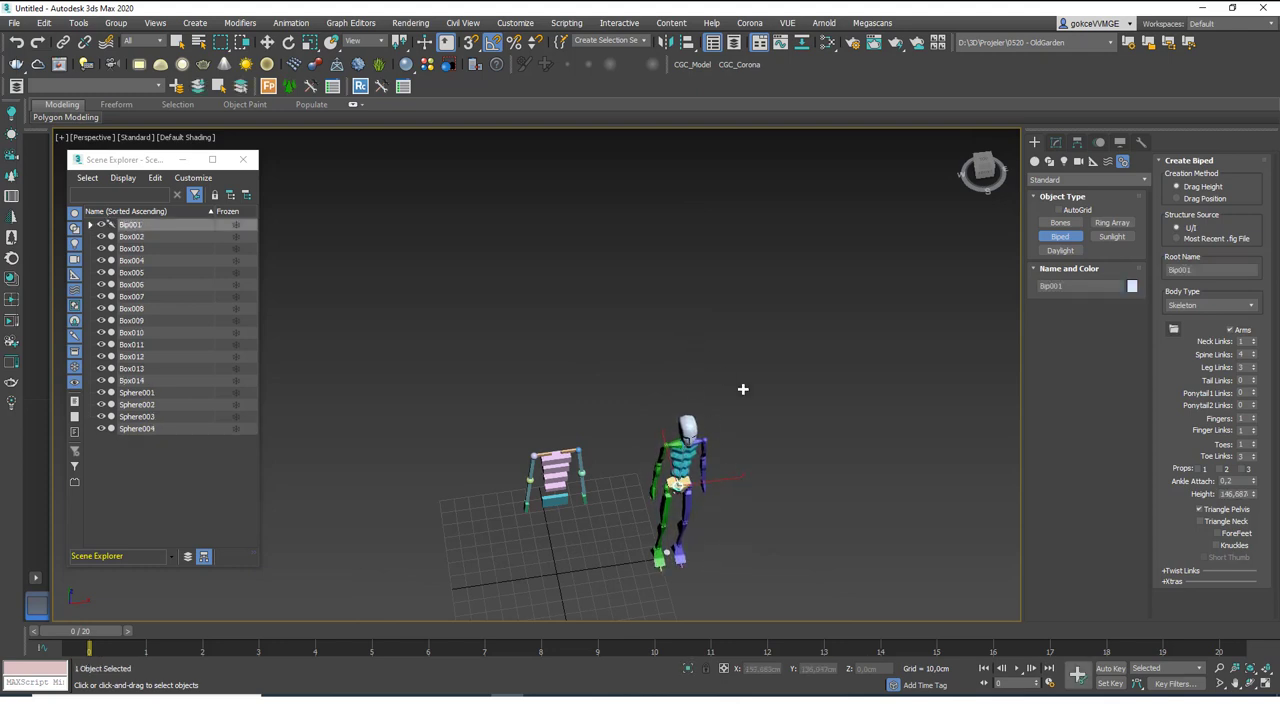
Step: View the biped beside the box figure from the front, and delete the biped
key(w)
alt+middle_drag(753, 501, 742, 434)
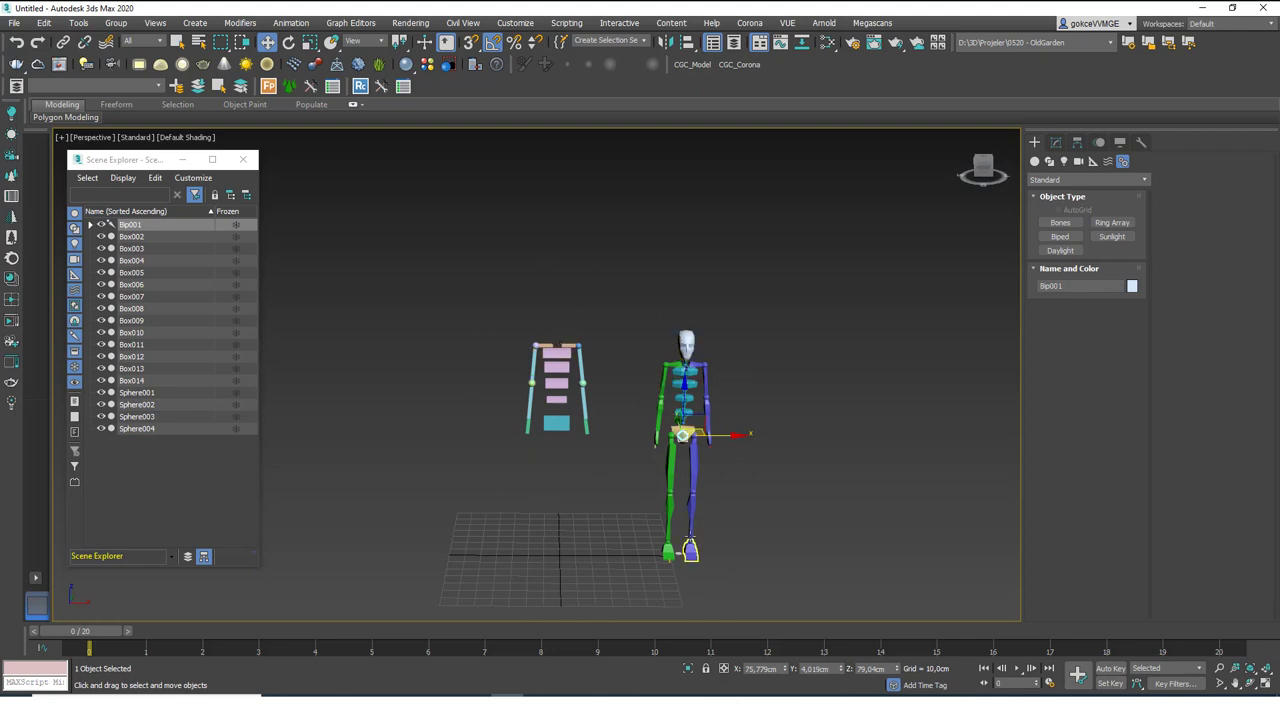
key(Delete)
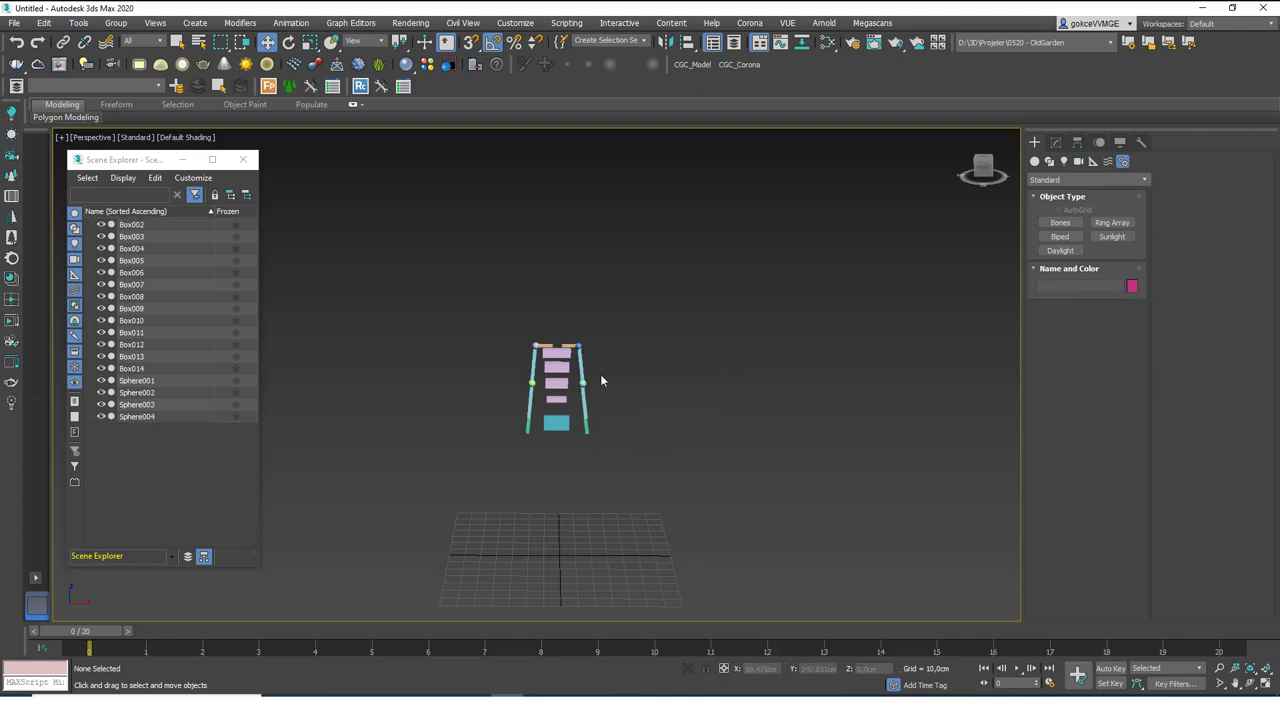
Step: Clone the yellow-green elbow sphere down its arm to the wrist, where the arm bar meets the green hand box
scroll(560, 390, up, 4)
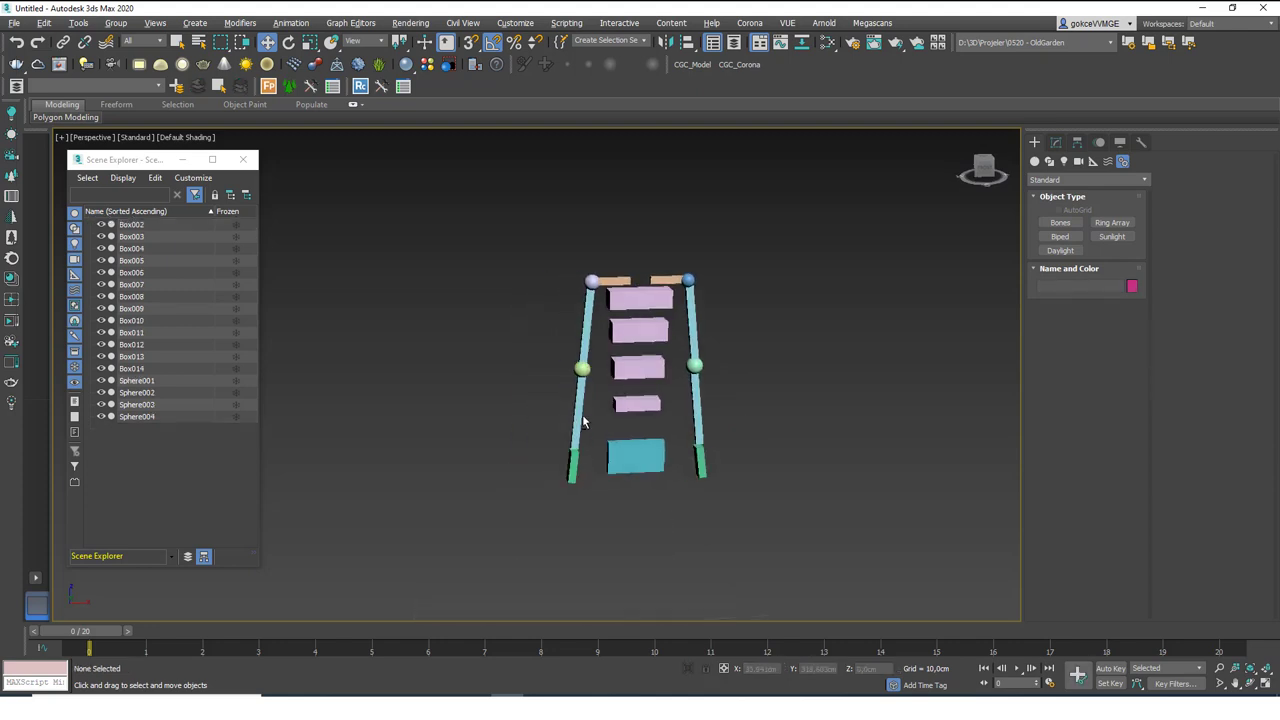
mouse_move(628, 398)
alt+middle_down()
mouse_move(652, 376)
mouse_move(632, 378)
alt+middle_up()
scroll(652, 375, down, 3)
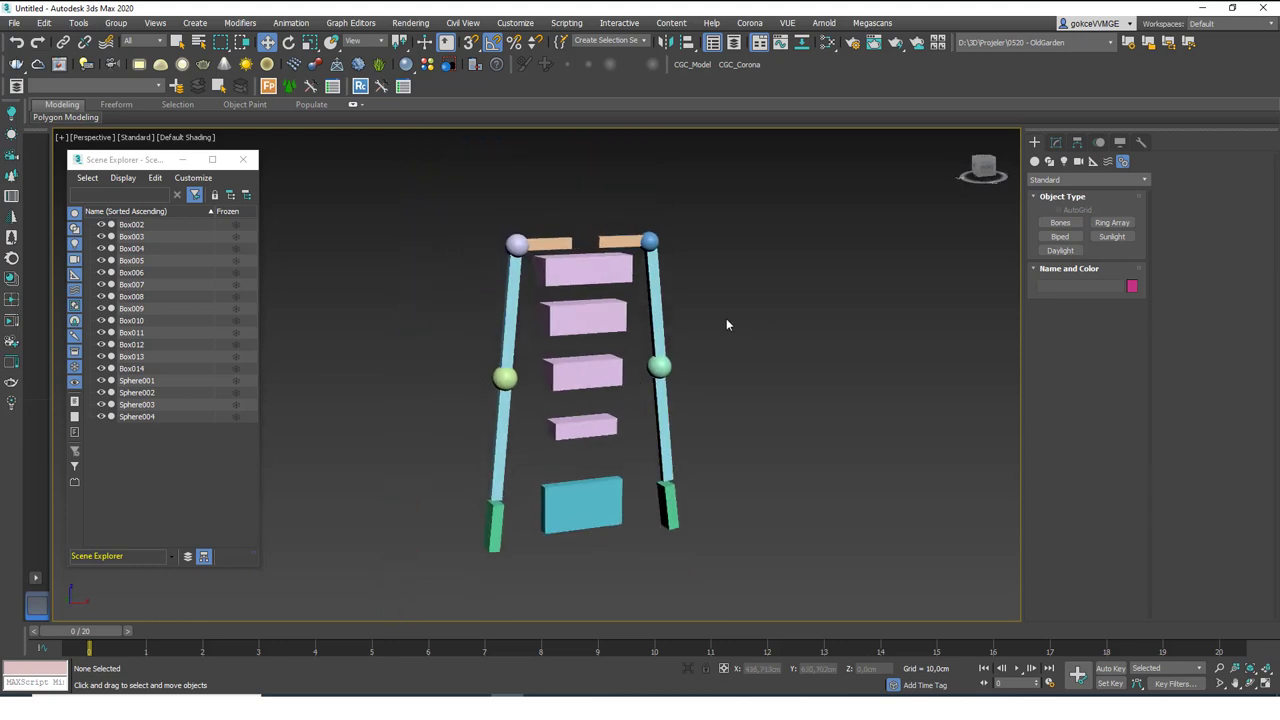
click(503, 377)
alt+middle_drag(503, 377, 535, 398)
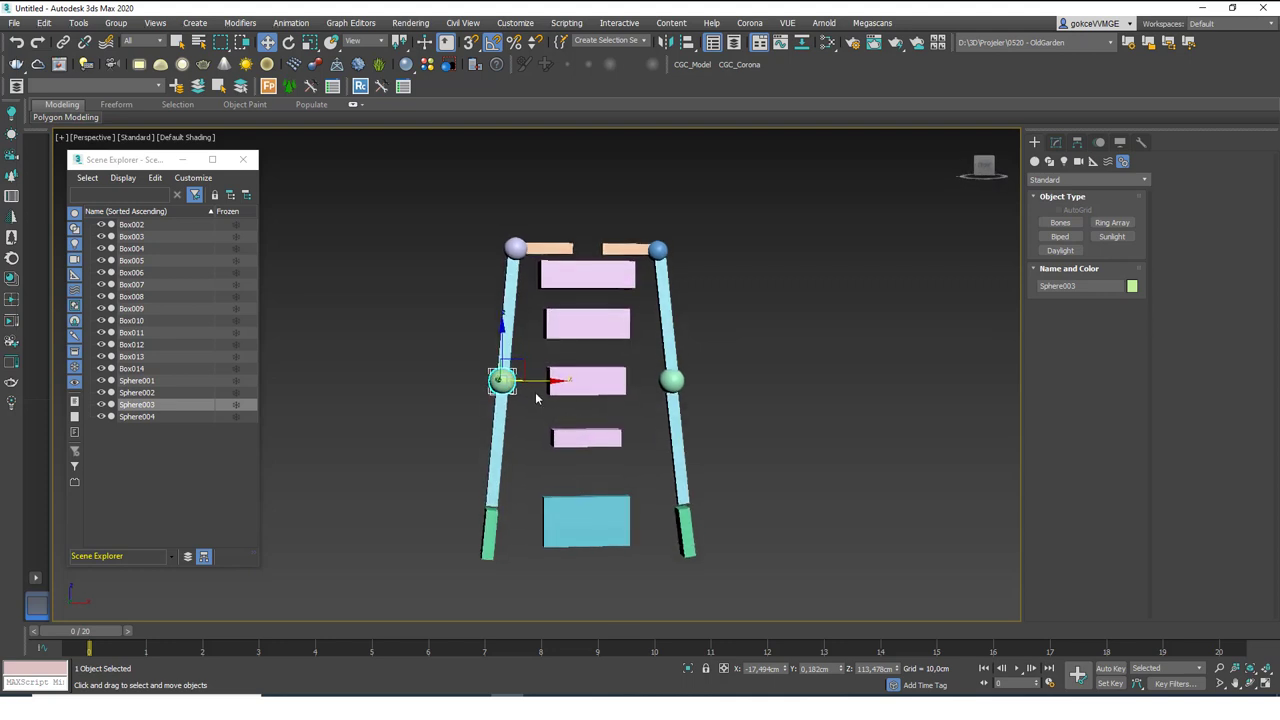
shift+drag(520, 366, 513, 493)
click(640, 409)
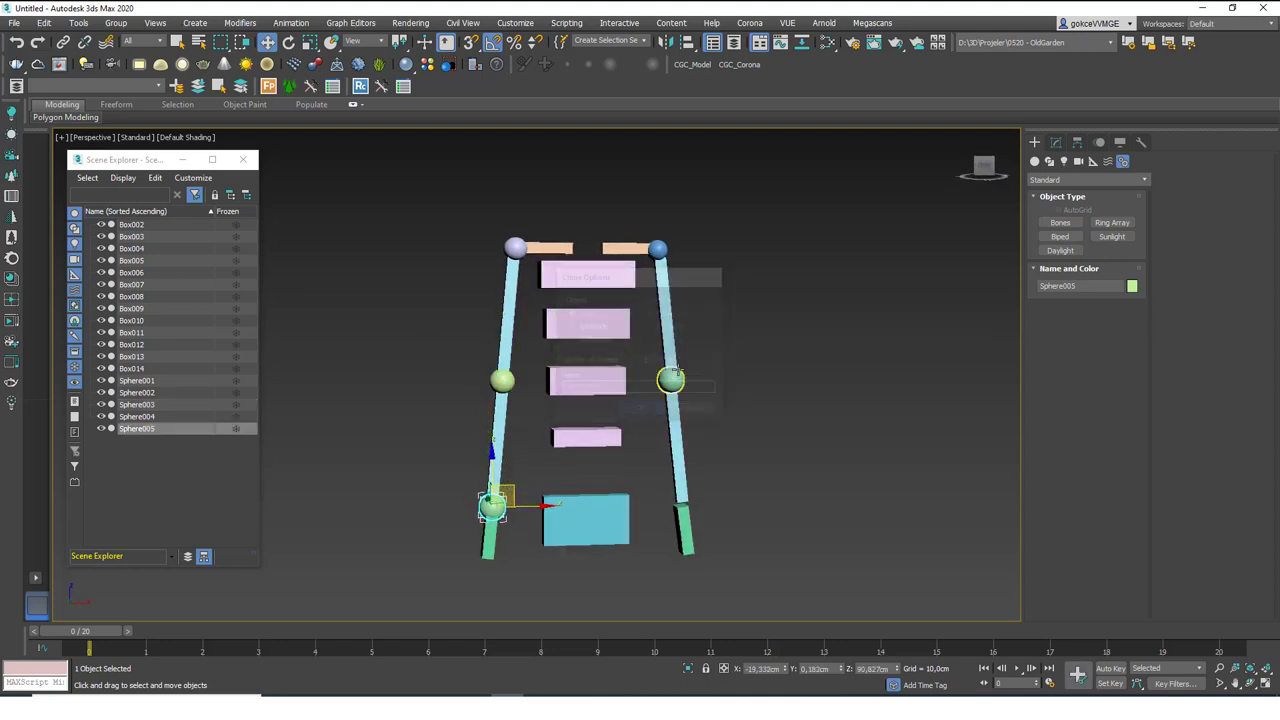
Step: Clone the green elbow sphere down its arm to the wrist, where the arm bar meets the green hand box
click(672, 377)
mouse_move(676, 372)
shift+mouse_down()
mouse_move(699, 421)
mouse_move(703, 487)
shift+mouse_up()
click(654, 409)
click(613, 463)
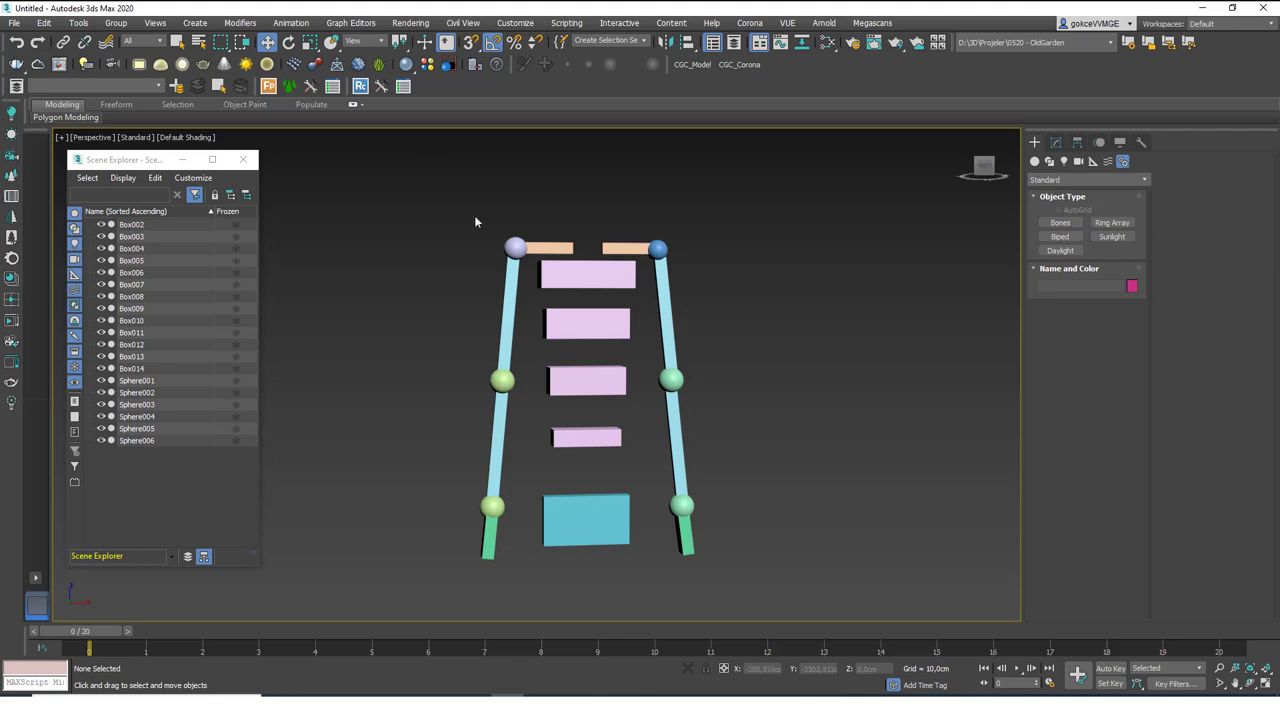
Step: Link the lowest pink box to the turquoise pelvis box, each torso box to the one below, and both shoulder bars to the highest torso box
click(62, 43)
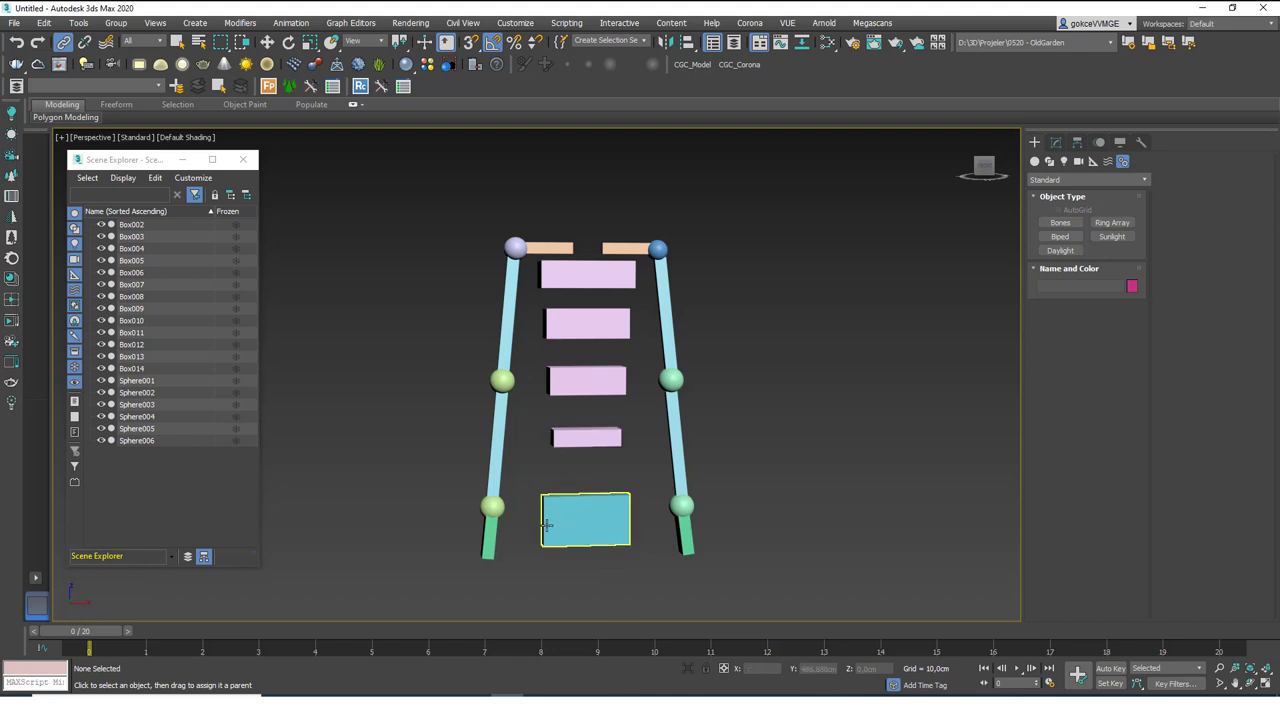
click(590, 437)
drag(592, 436, 620, 521)
drag(586, 378, 596, 441)
drag(586, 322, 599, 383)
drag(586, 275, 604, 327)
drag(541, 248, 616, 249)
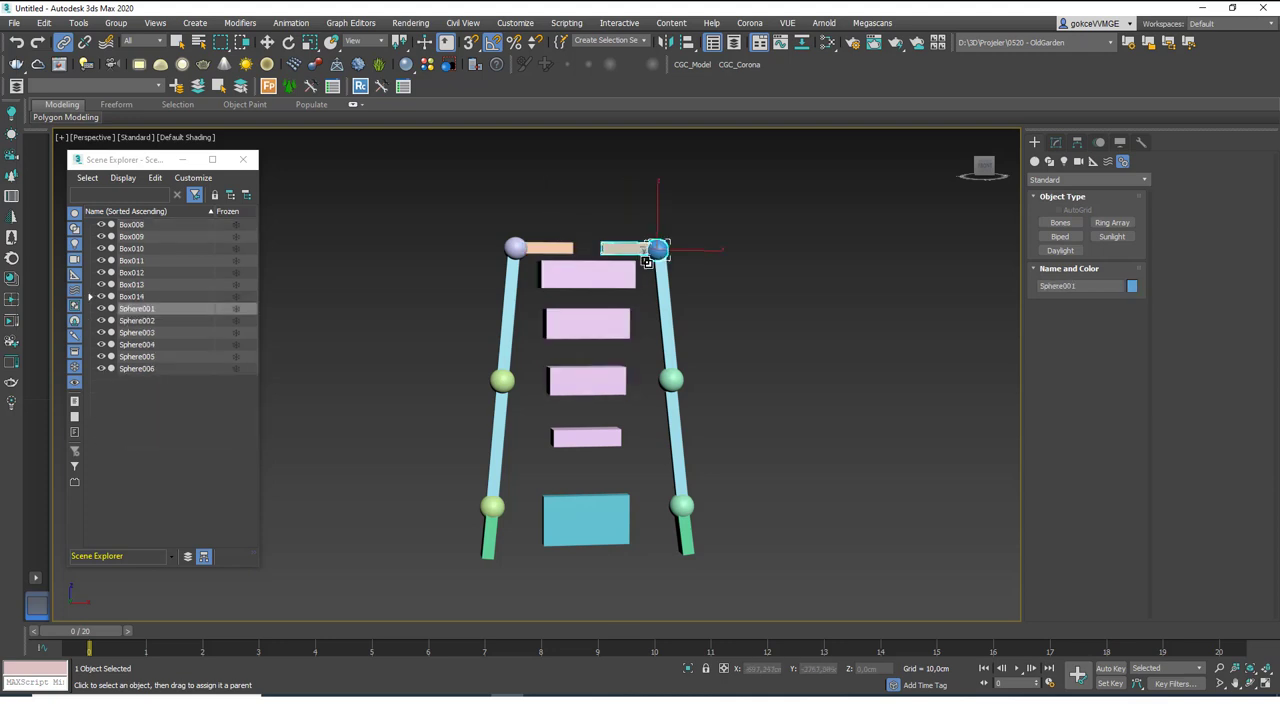
Step: Link both shoulder spheres to their shoulder bars, and each upper arm bar to its shoulder sphere
drag(515, 249, 550, 251)
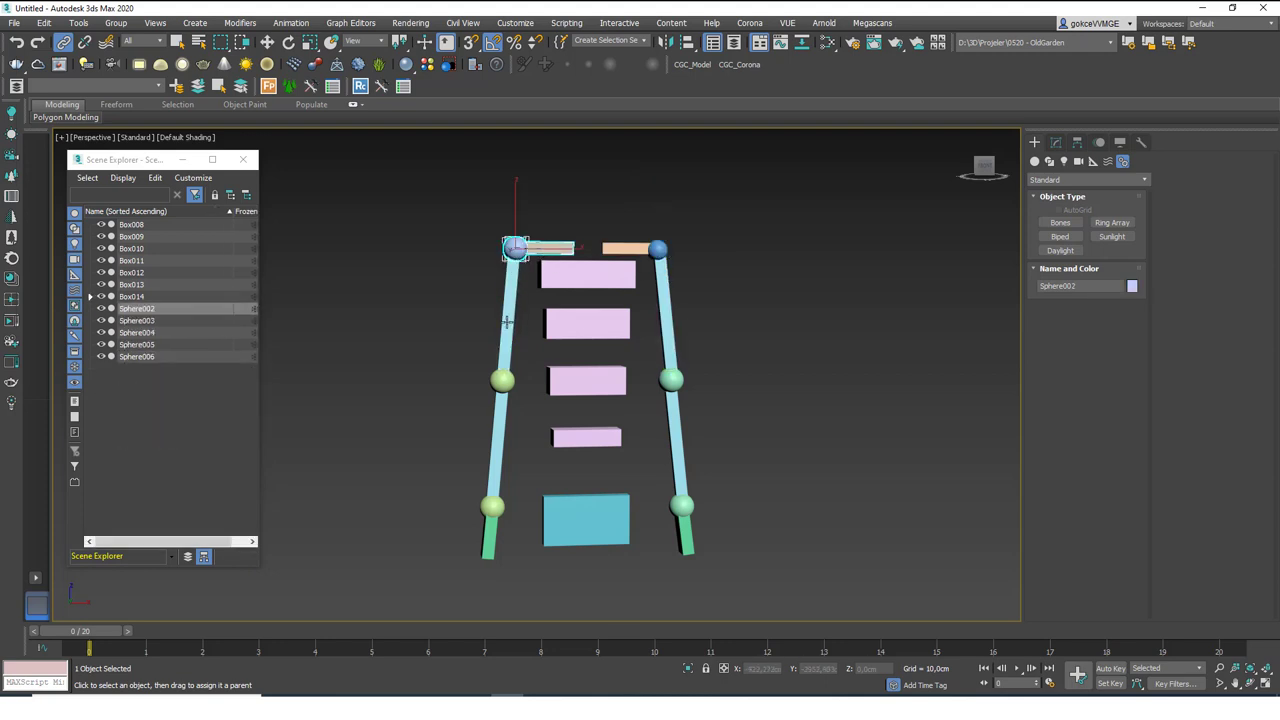
drag(507, 322, 507, 322)
mouse_move(512, 258)
mouse_down()
mouse_move(623, 277)
mouse_move(514, 248)
mouse_up()
drag(670, 284, 657, 250)
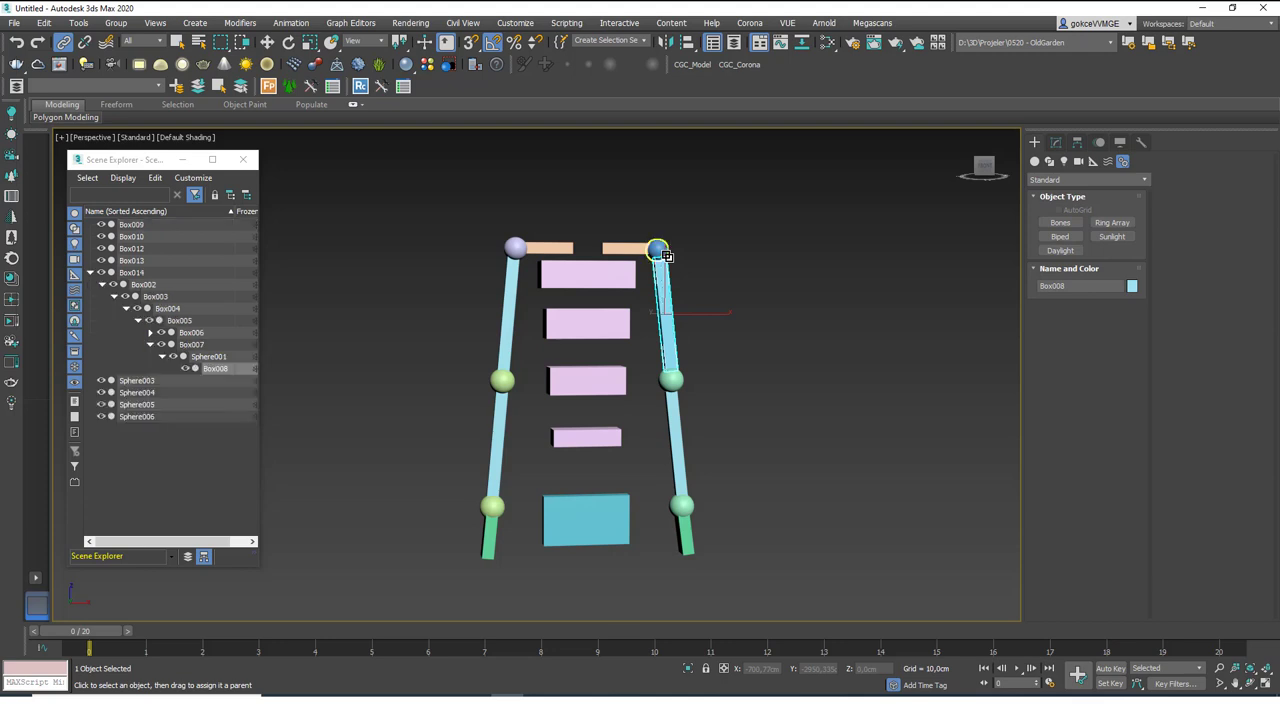
Step: Link the yellow-green elbow sphere, forearm bar, wrist sphere and hand box in sequence, each to the part above it
drag(502, 381, 506, 354)
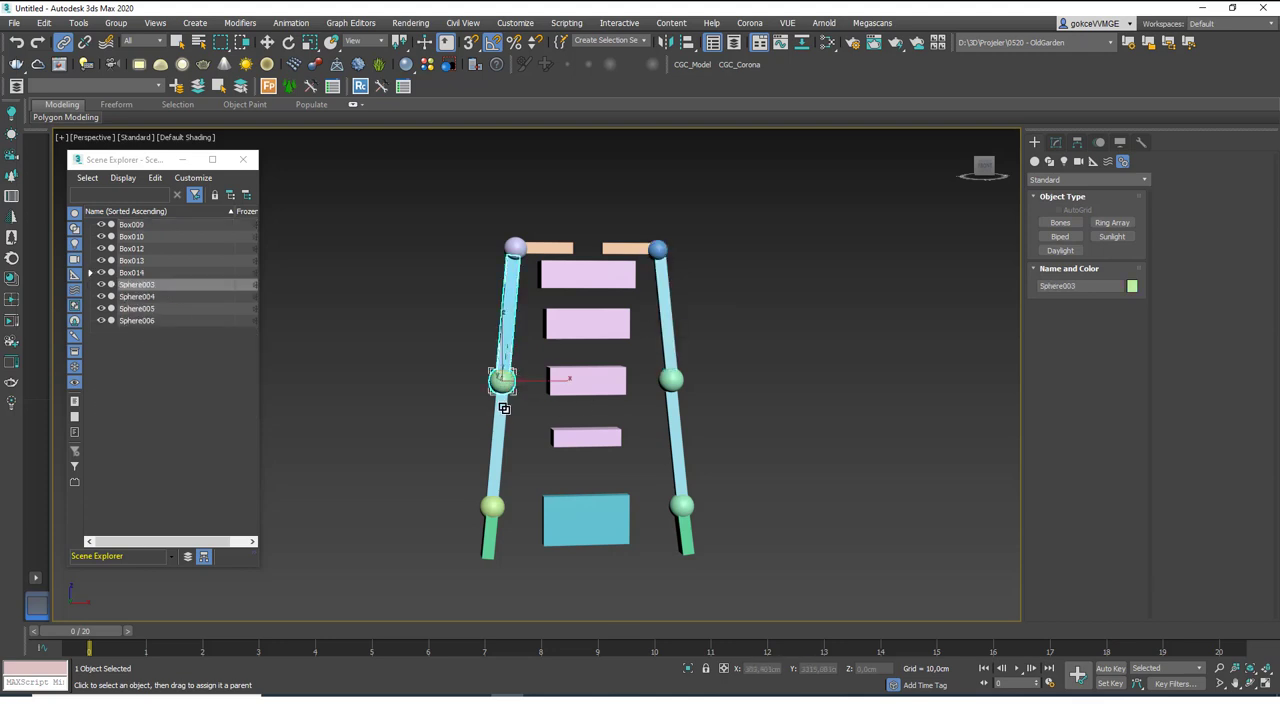
drag(503, 420, 503, 389)
drag(496, 504, 497, 479)
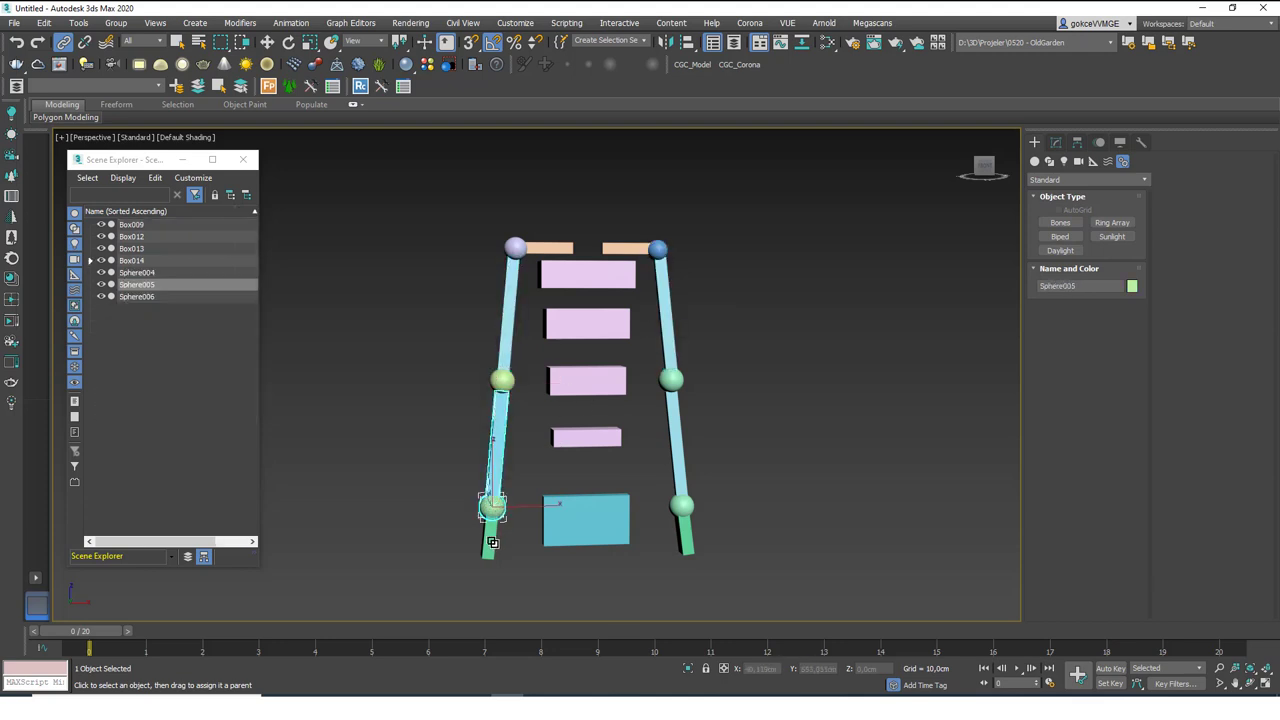
drag(492, 541, 493, 516)
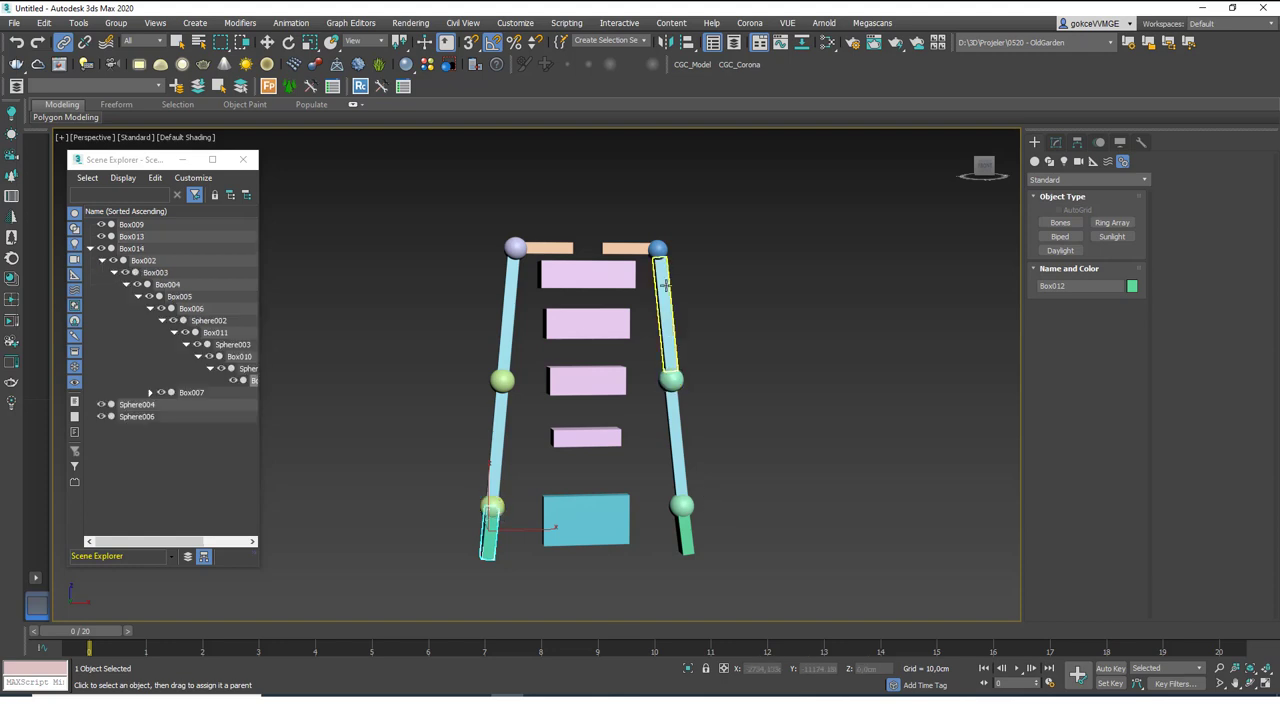
Step: Link the other arm's green elbow sphere, forearm bar, wrist sphere and hand box in sequence to the part above each
drag(669, 282, 675, 380)
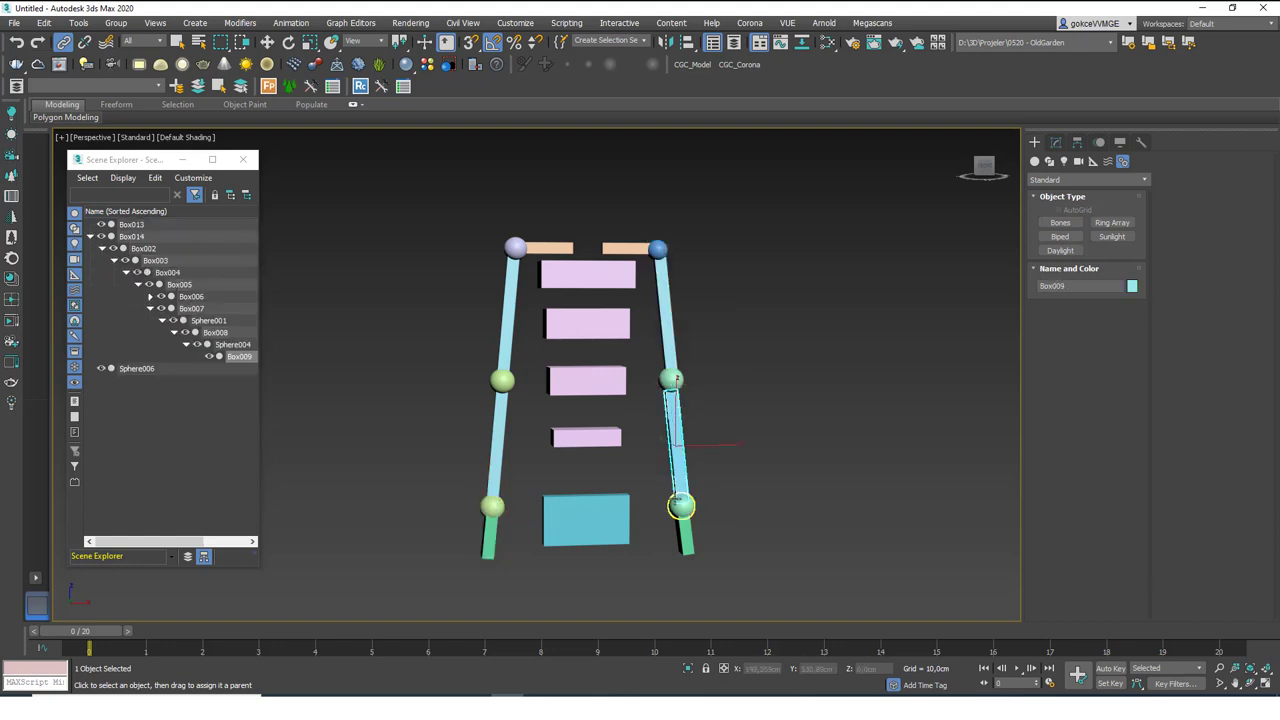
drag(683, 507, 691, 512)
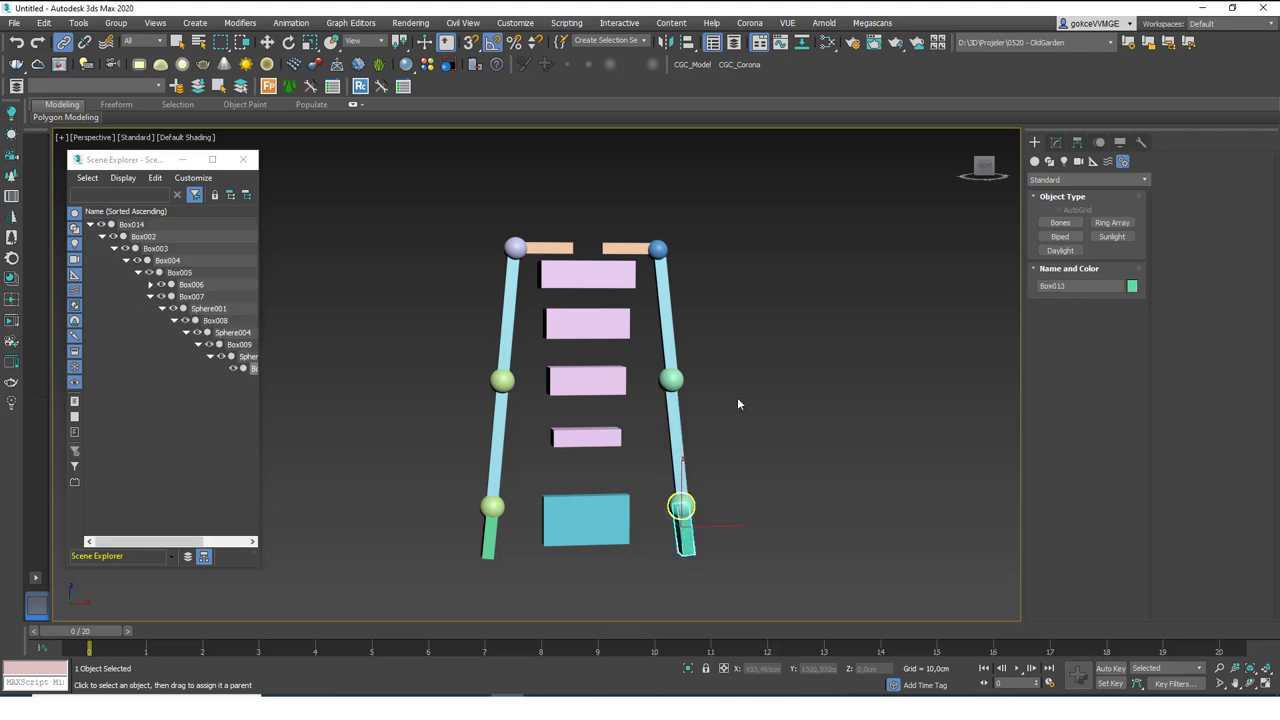
scroll(606, 396, down, 3)
alt+middle_drag(606, 396, 752, 362)
click(536, 292)
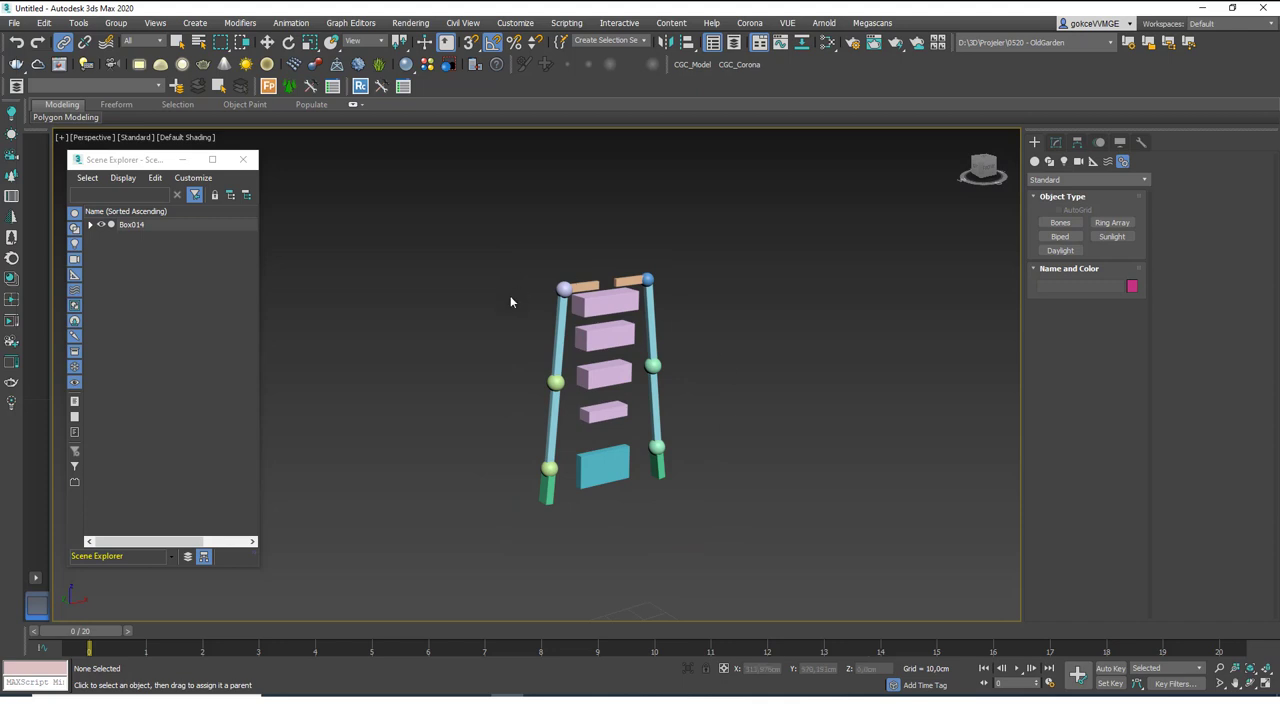
Step: Expand the figure's hierarchy in the scene list from Box014 down to the two shoulder bars
click(90, 224)
click(102, 236)
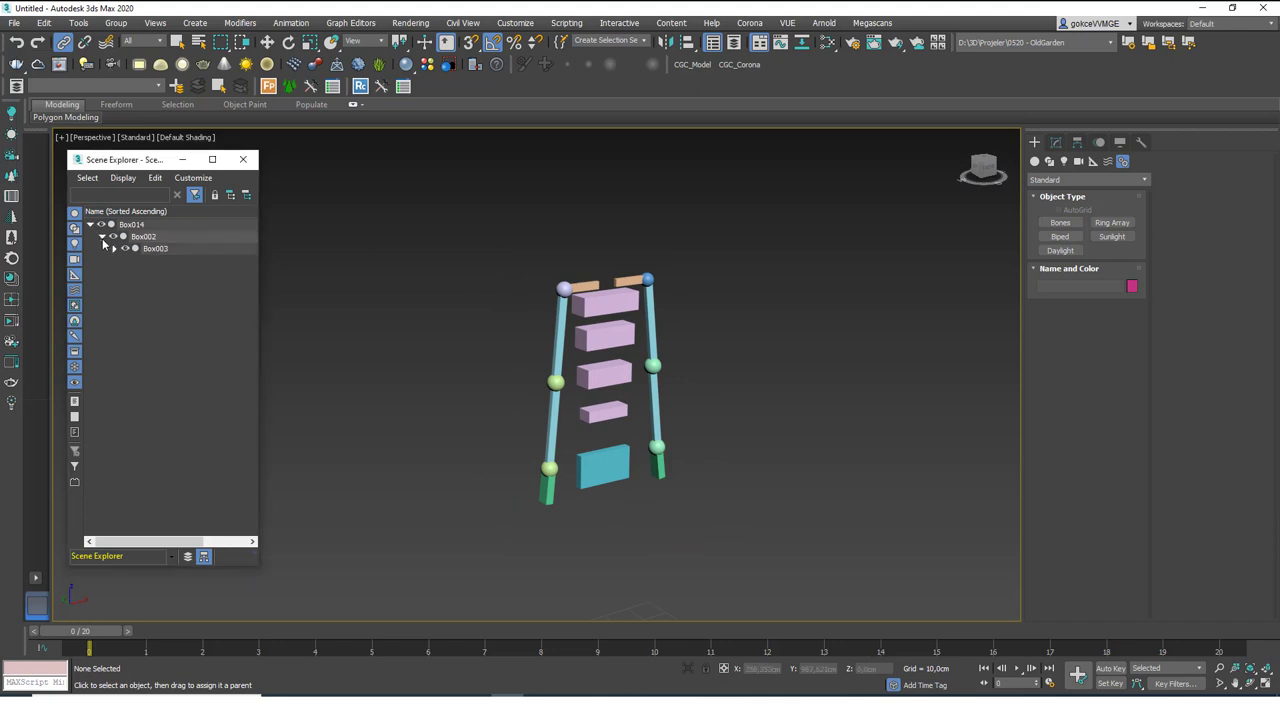
click(114, 248)
click(126, 260)
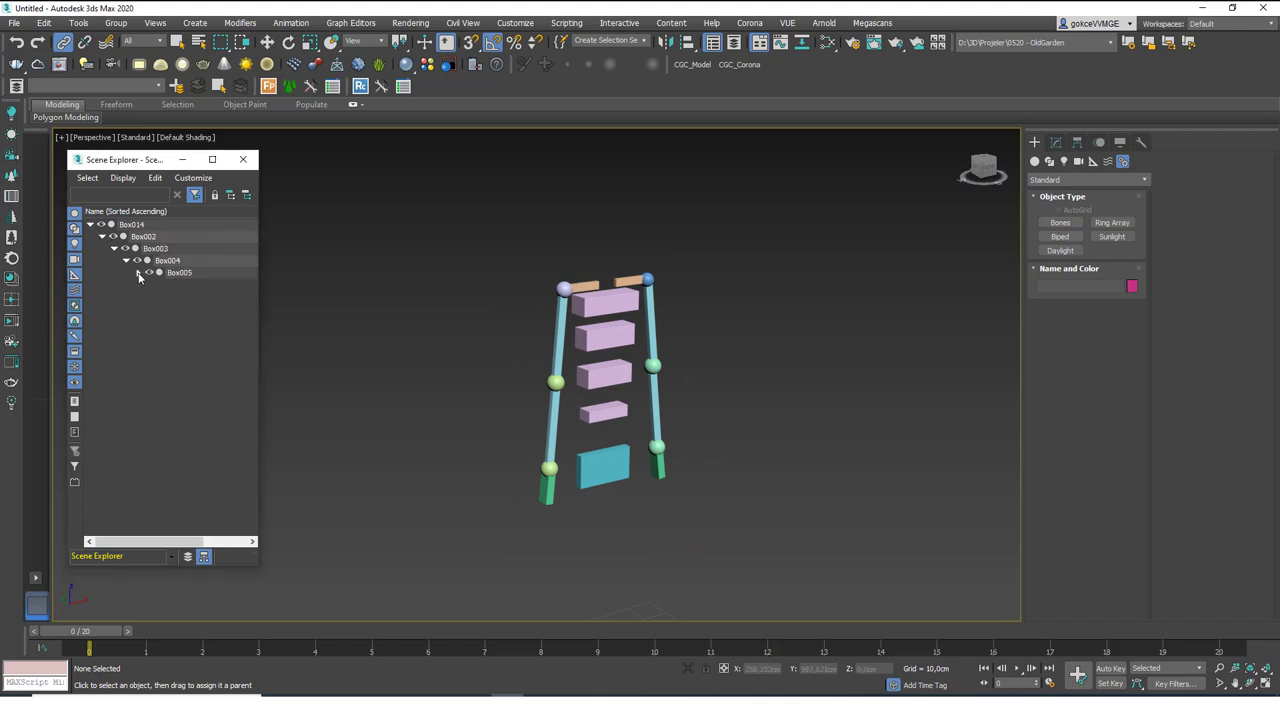
click(138, 272)
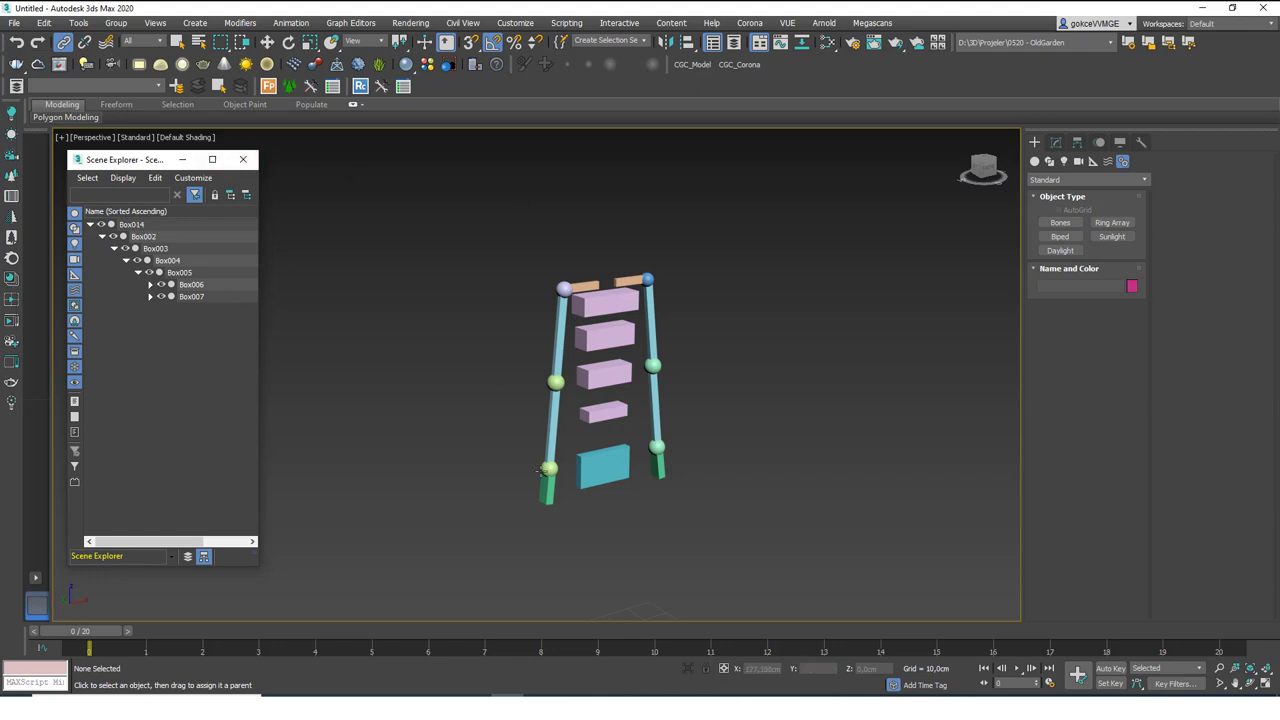
Step: Rename the turquoise pelvis box as Root
click(603, 466)
click(1056, 147)
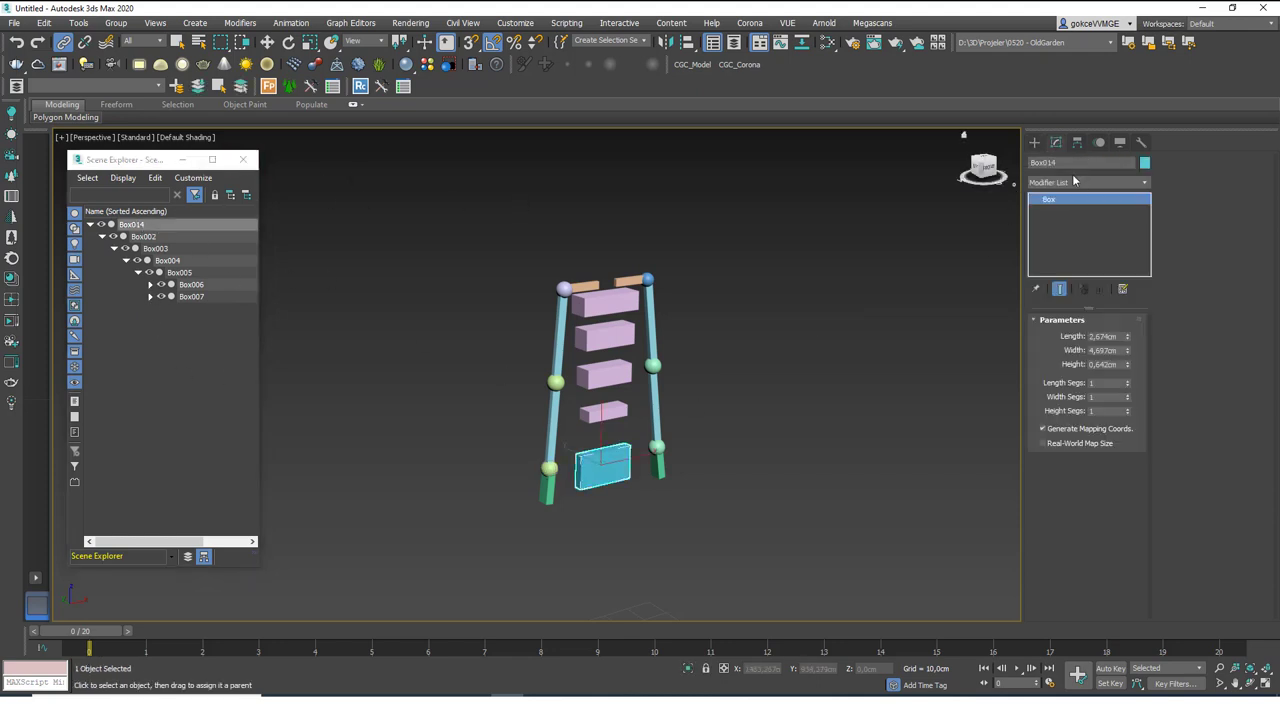
click(940, 146)
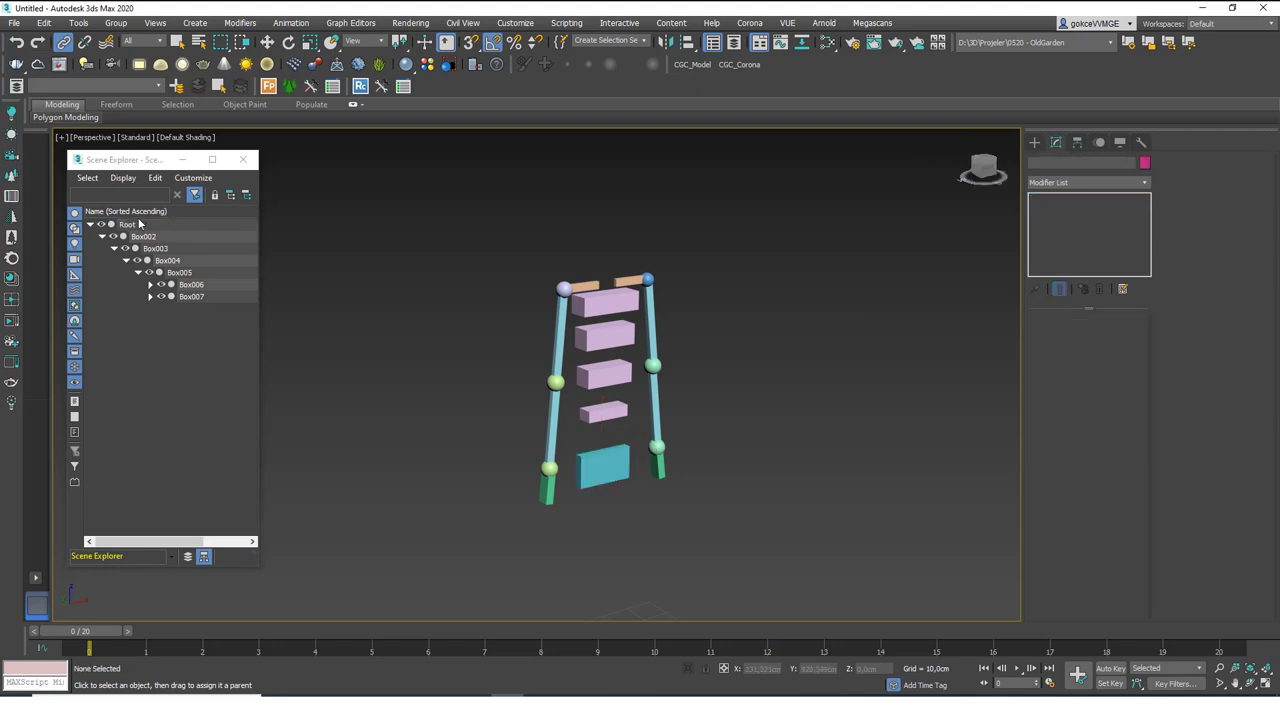
Step: Rename the lowest pink torso box as Bone1 and the torso box above it as Bone2
click(166, 237)
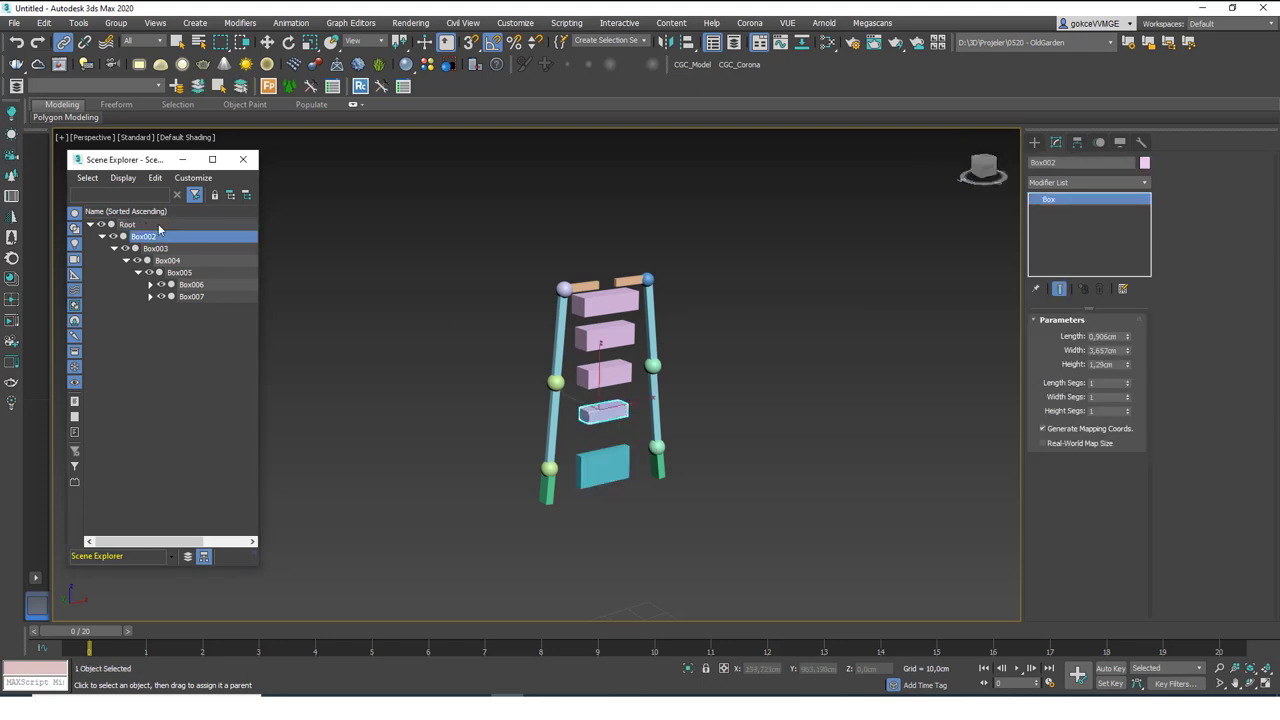
click(1090, 162)
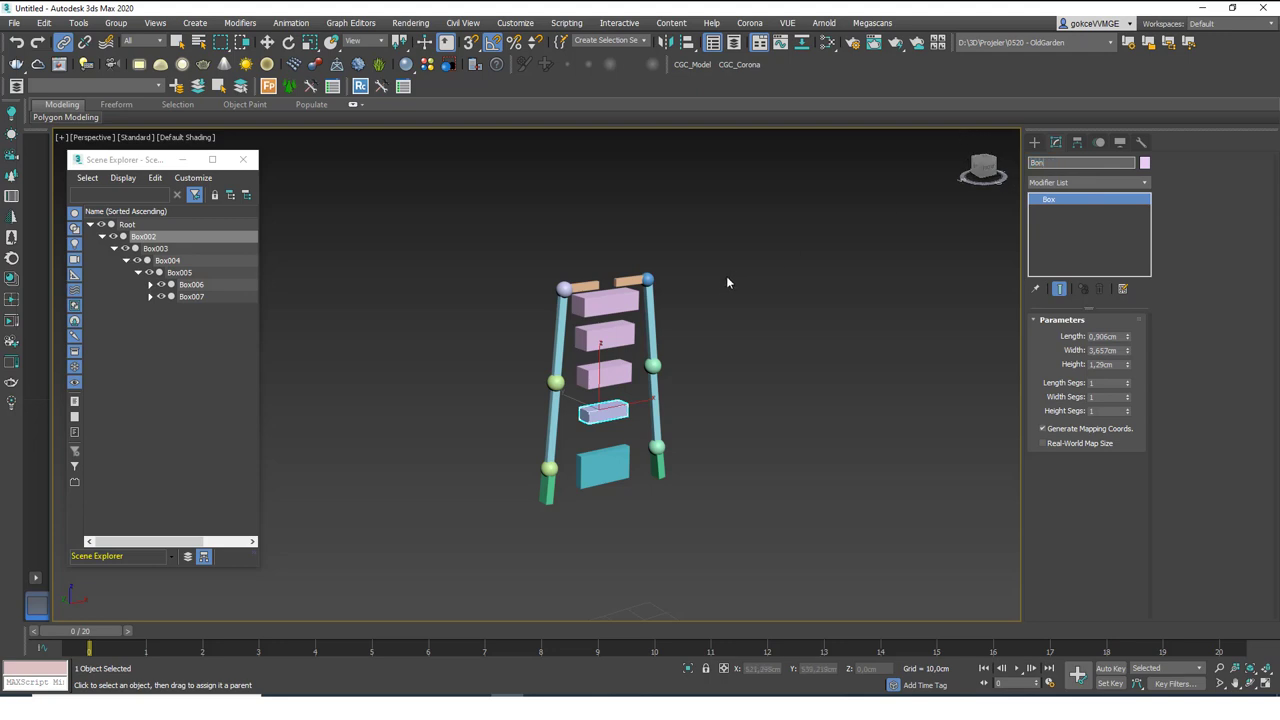
key(Return)
click(604, 372)
text(Bone1)
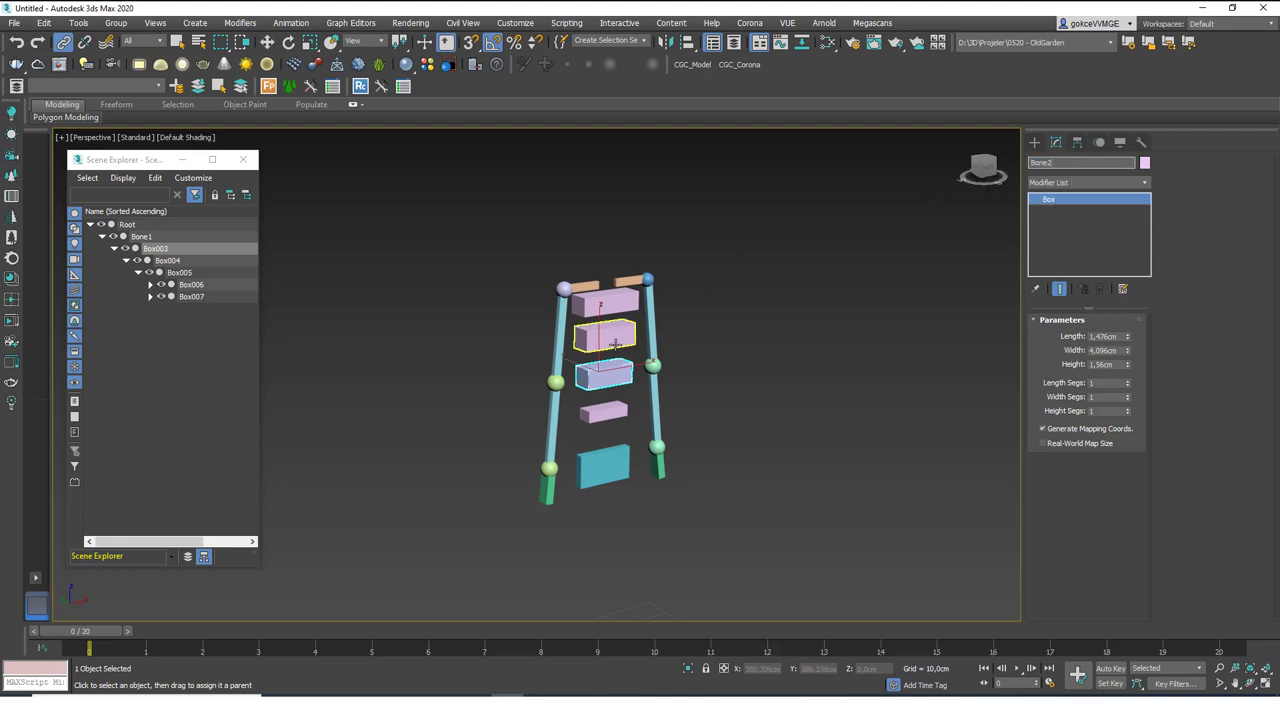
click(878, 268)
Step: Rotate the lavender shoulder sphere to swing its whole arm outward from the body
click(564, 289)
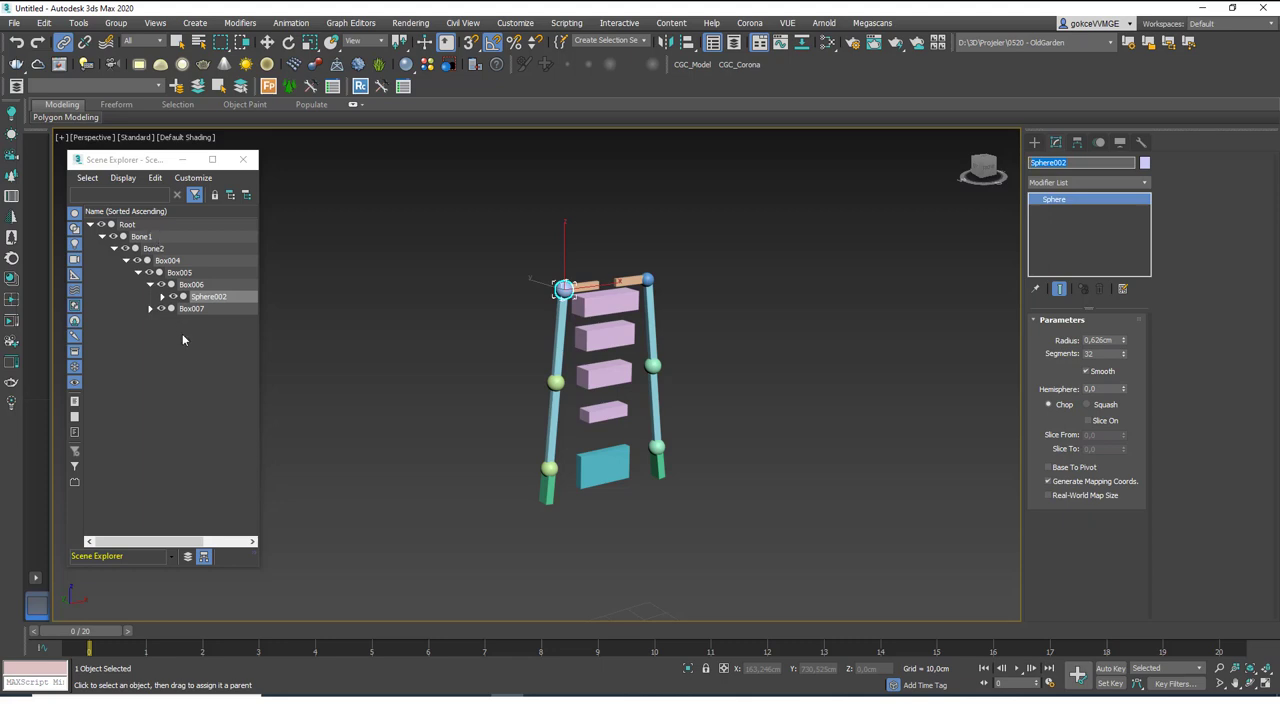
click(540, 236)
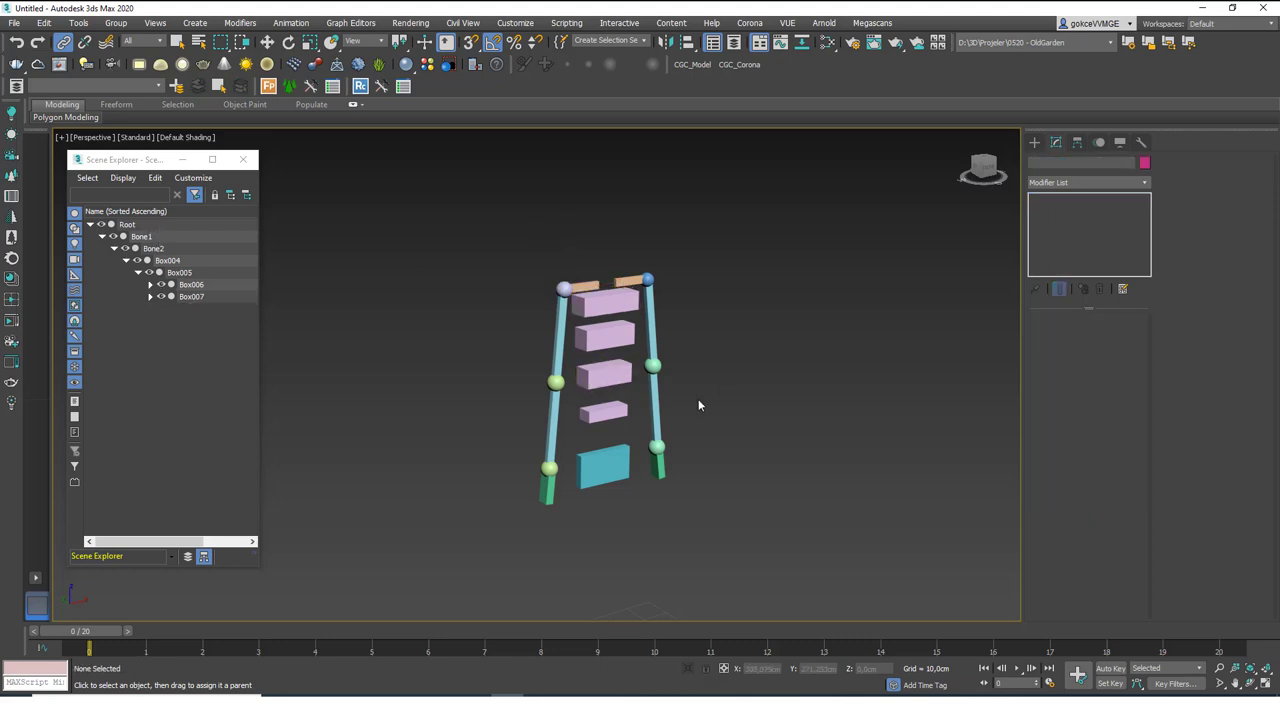
click(564, 289)
key(e)
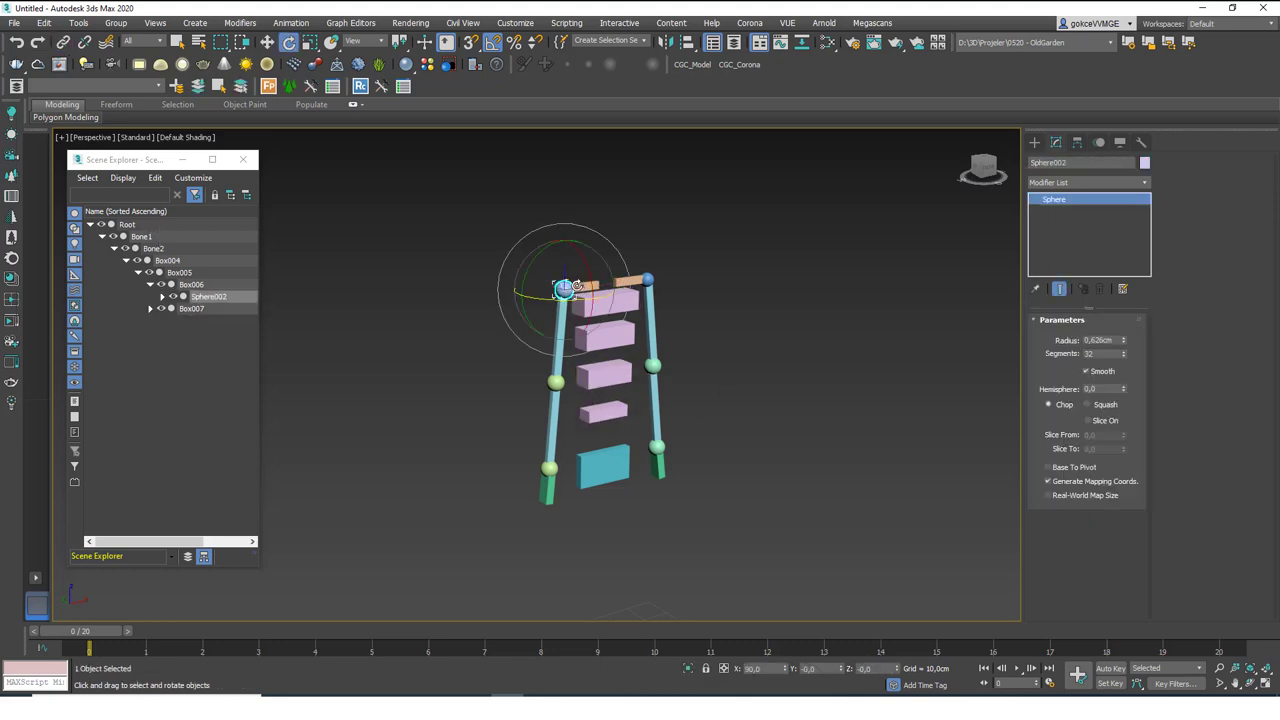
drag(578, 248, 578, 248)
alt+middle_drag(679, 374, 602, 377)
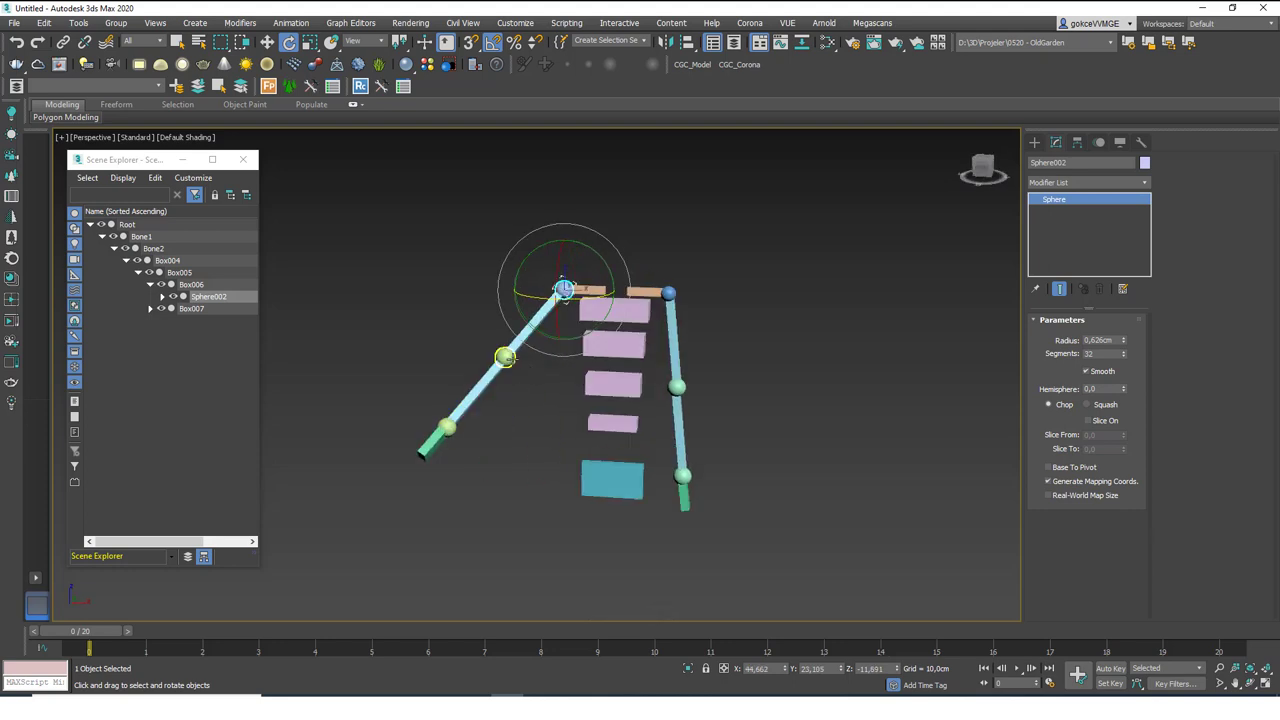
Step: Rotate the yellow-green elbow sphere to bend the forearm, and the wrist sphere to turn the hand inward
click(505, 359)
drag(516, 392, 547, 372)
click(517, 475)
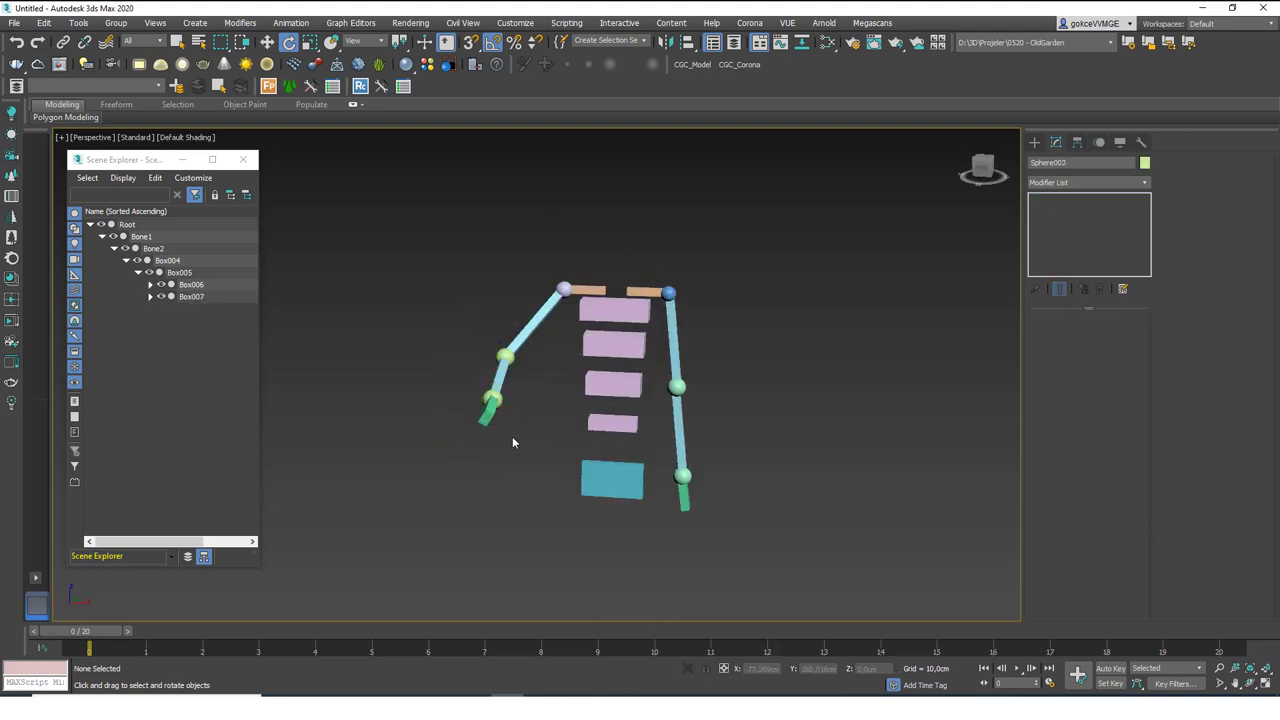
click(493, 401)
drag(510, 412, 503, 418)
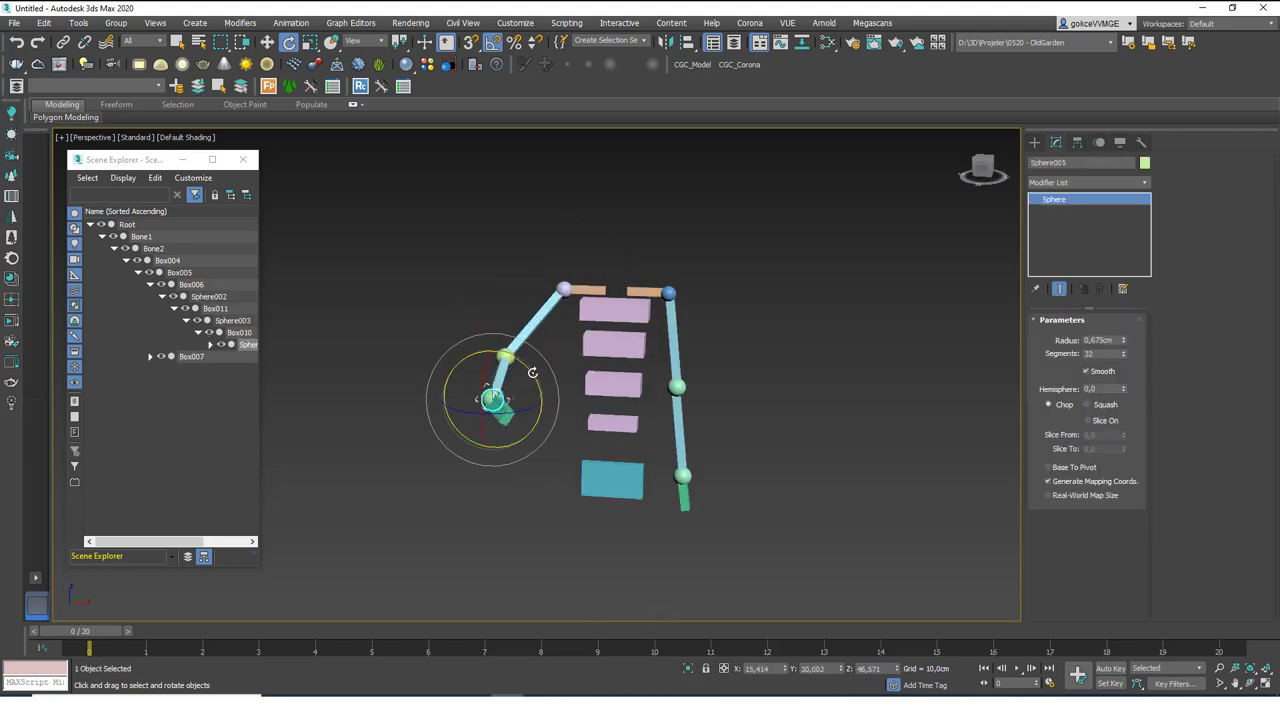
Step: Rotate the blue shoulder sphere to raise its arm forward, and bend the forearm and hand at the green joint spheres
click(667, 293)
alt+middle_drag(667, 293, 686, 323)
drag(686, 323, 670, 272)
click(739, 296)
click(682, 354)
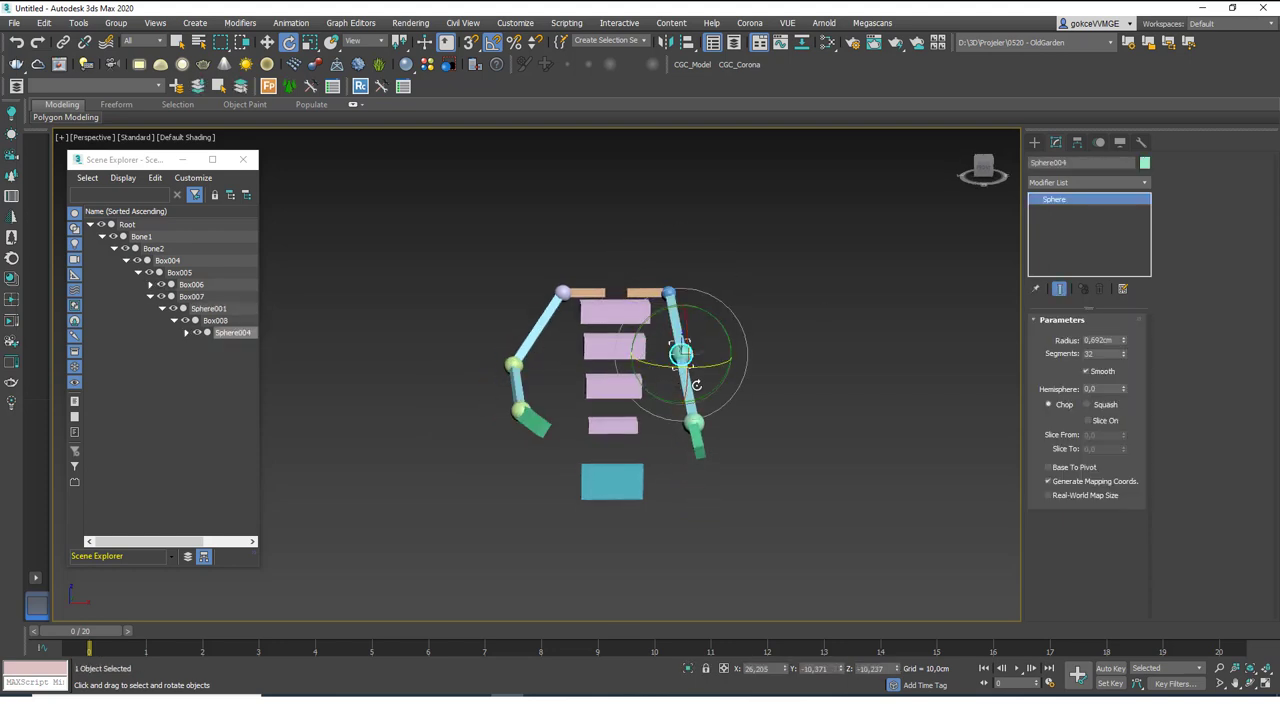
drag(695, 384, 645, 415)
click(622, 406)
click(660, 391)
click(771, 366)
Step: Rotate the blue shoulder sphere to swing its arm outward, and the green elbow sphere to bring the forearm inward
alt+middle_drag(692, 322, 673, 357)
click(638, 376)
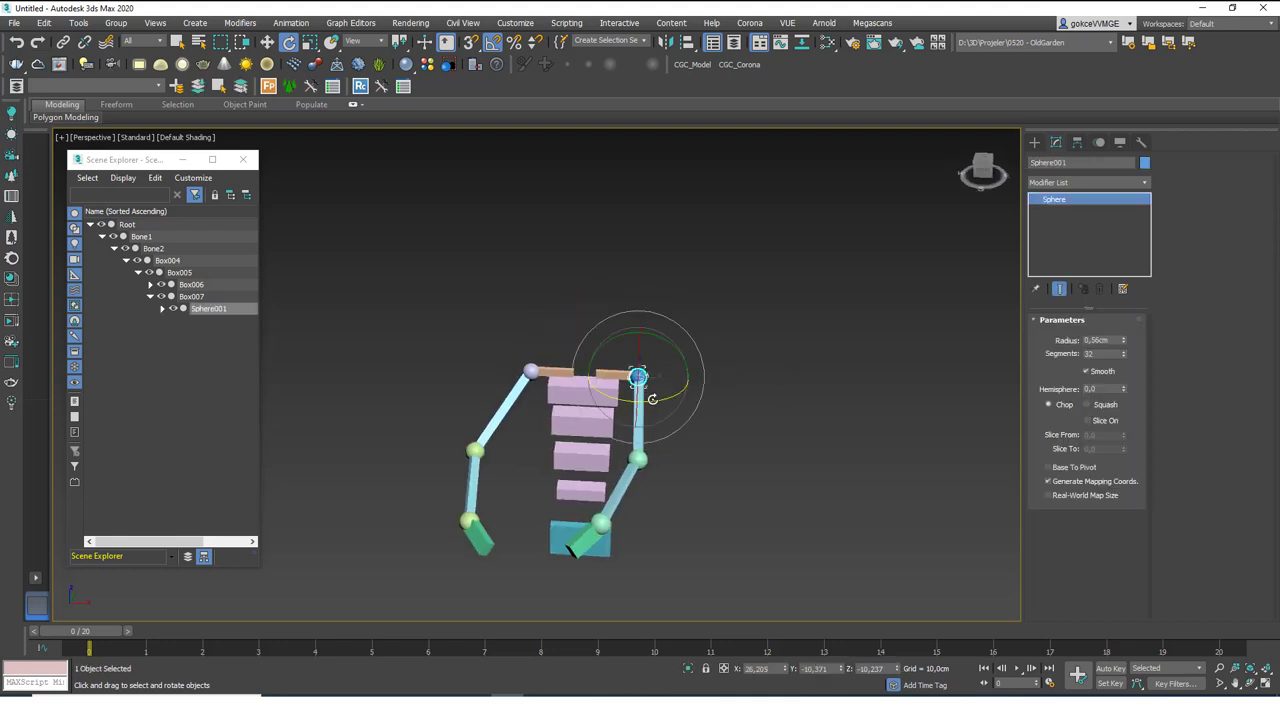
drag(653, 400, 670, 400)
click(678, 456)
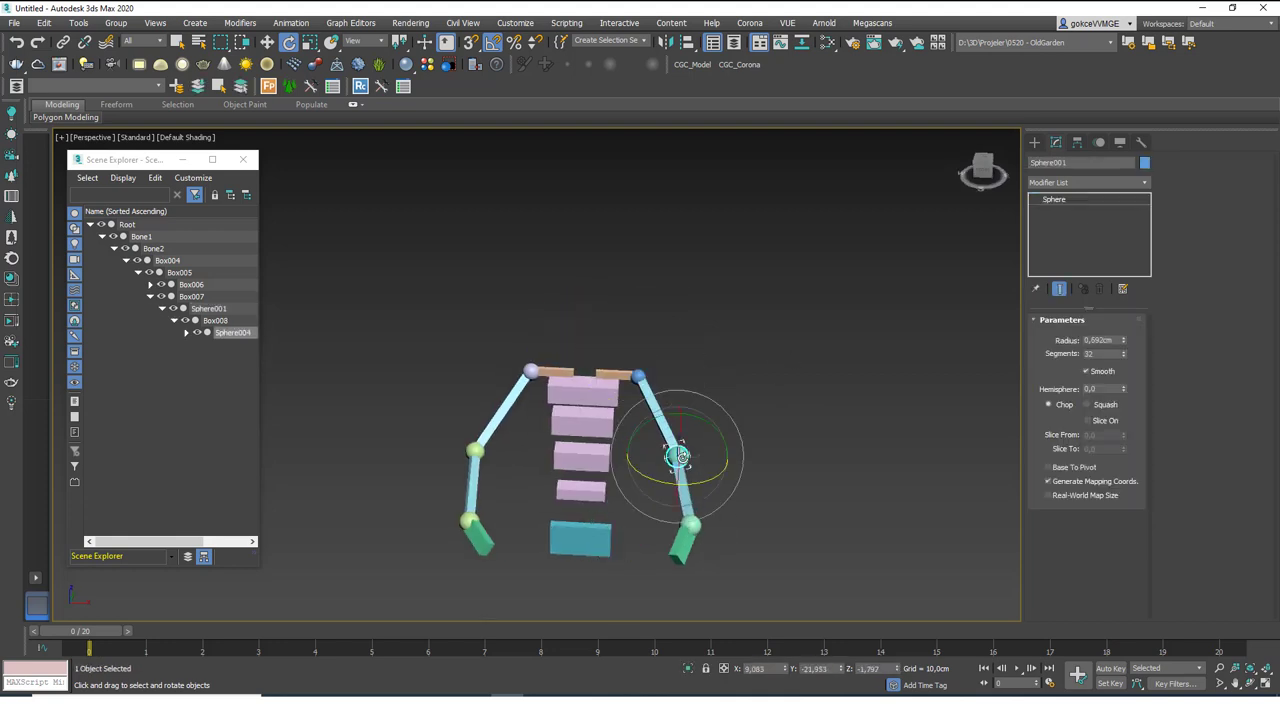
drag(693, 483, 675, 481)
click(748, 367)
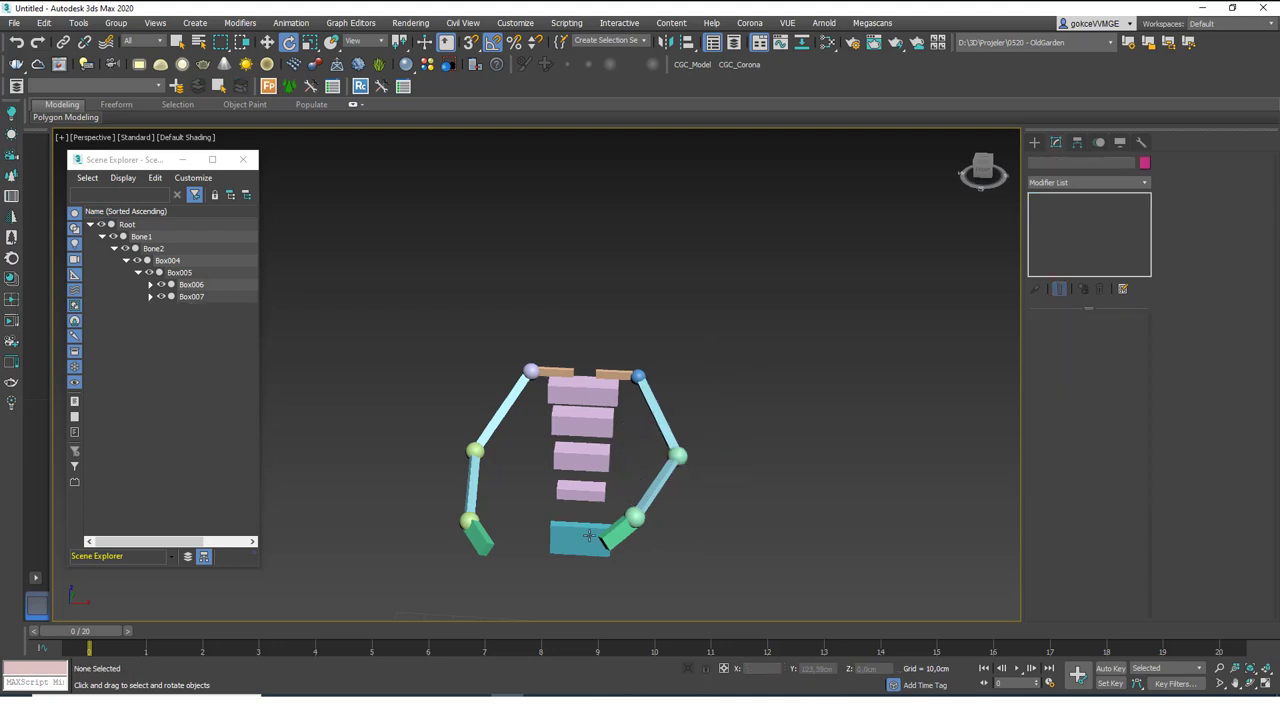
Step: Rotate Bone1, Bone2 and the torso box above them one after another to bend the upper body
alt+middle_drag(634, 453, 673, 423)
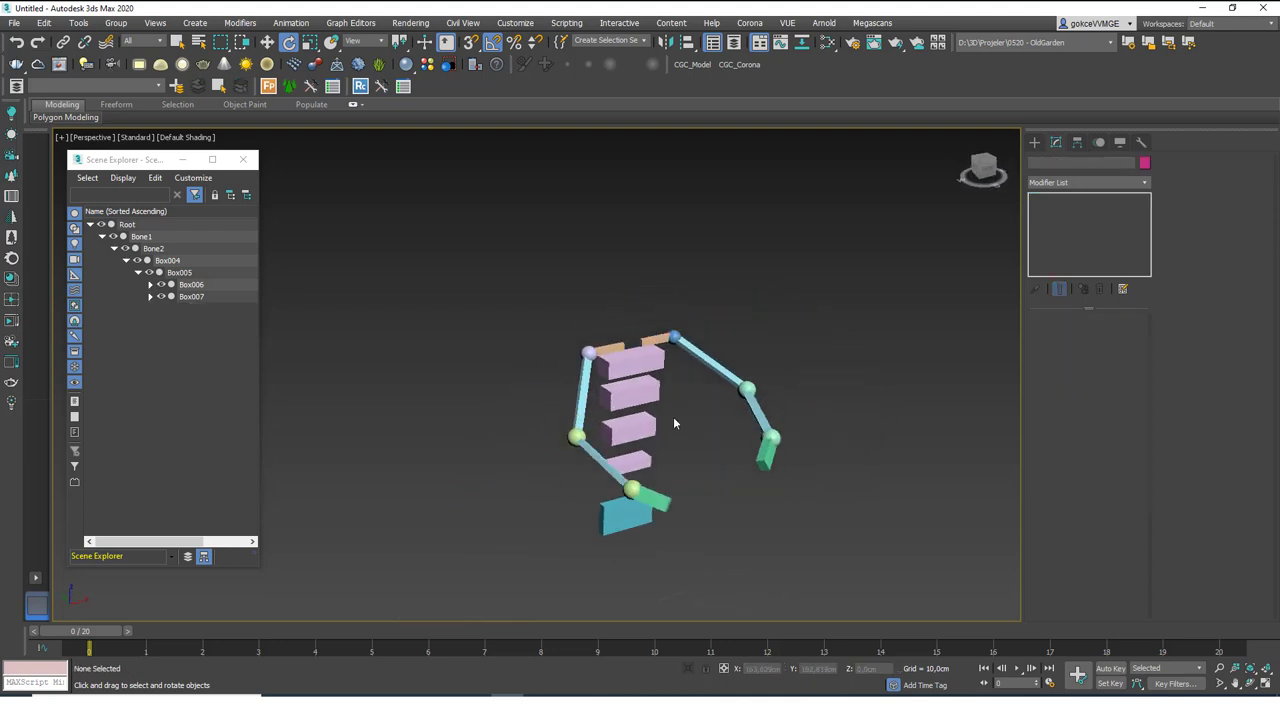
click(629, 462)
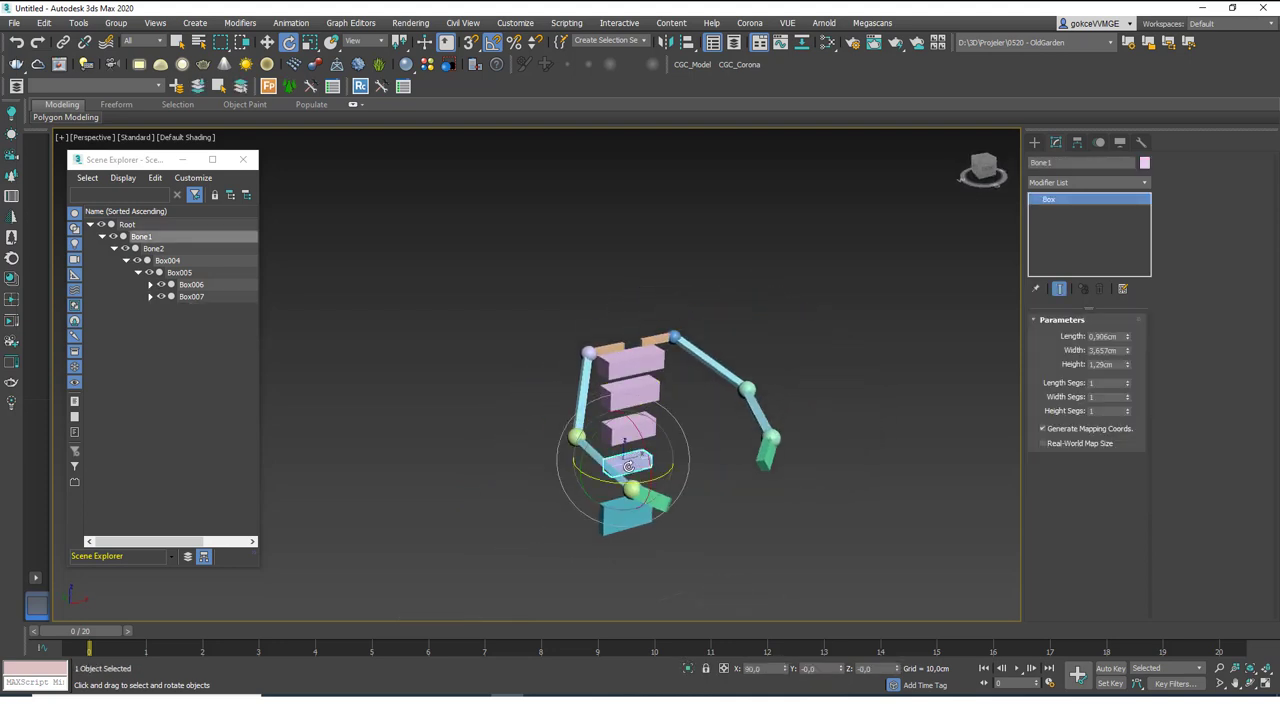
drag(628, 466, 645, 437)
click(665, 432)
click(643, 427)
click(777, 371)
click(632, 403)
click(683, 442)
alt+middle_drag(684, 448, 767, 343)
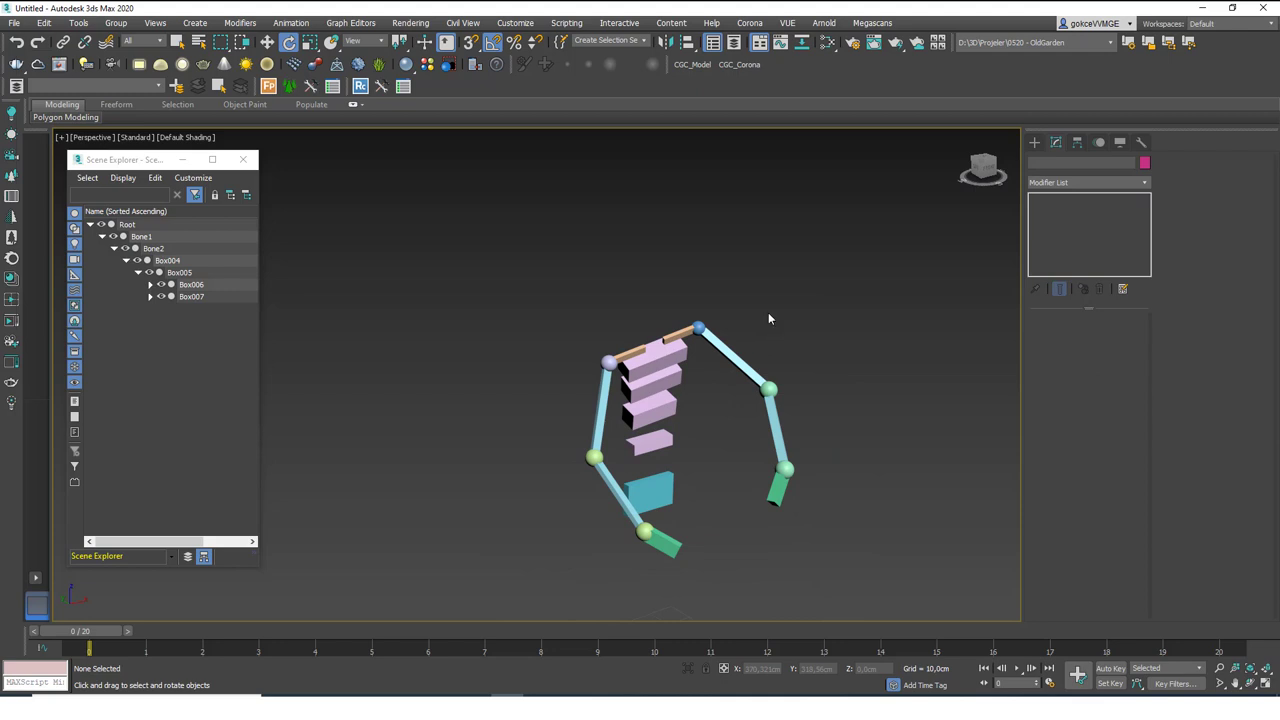
Step: Add an HI Solver IK chain from the lilac shoulder sphere to the yellow-green wrist sphere of the same arm
alt+middle_drag(724, 410, 700, 408)
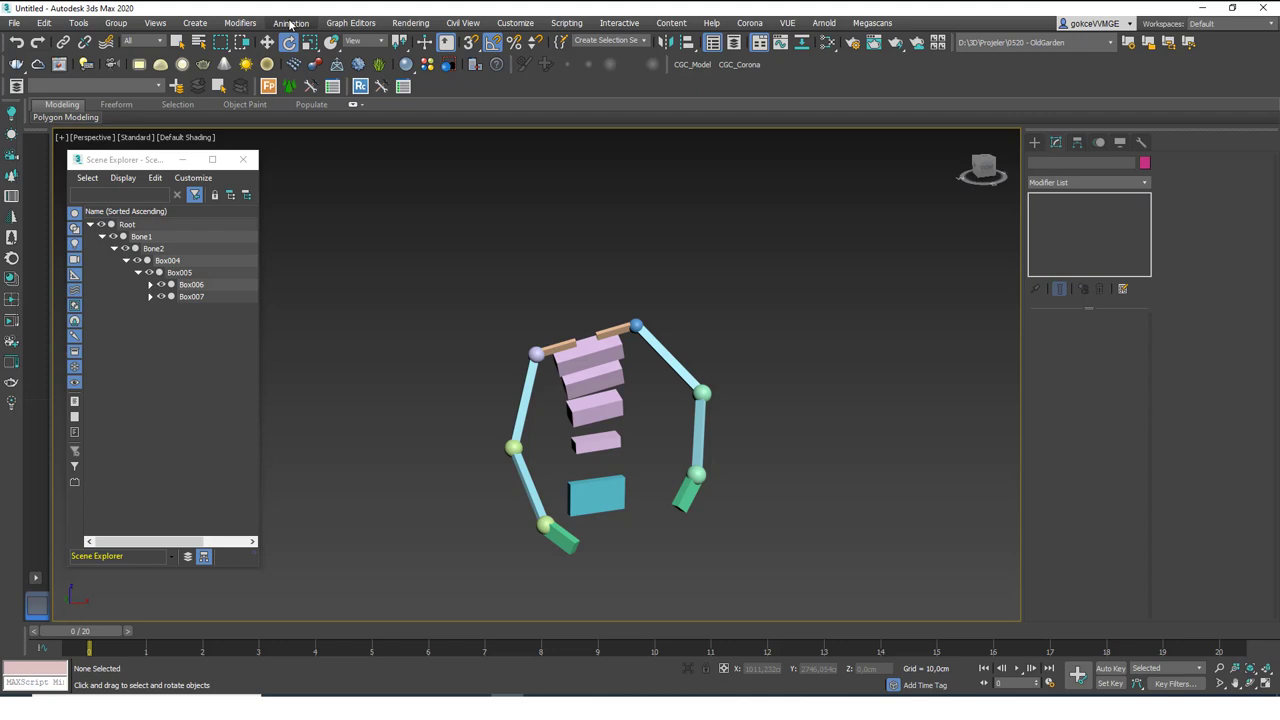
click(536, 354)
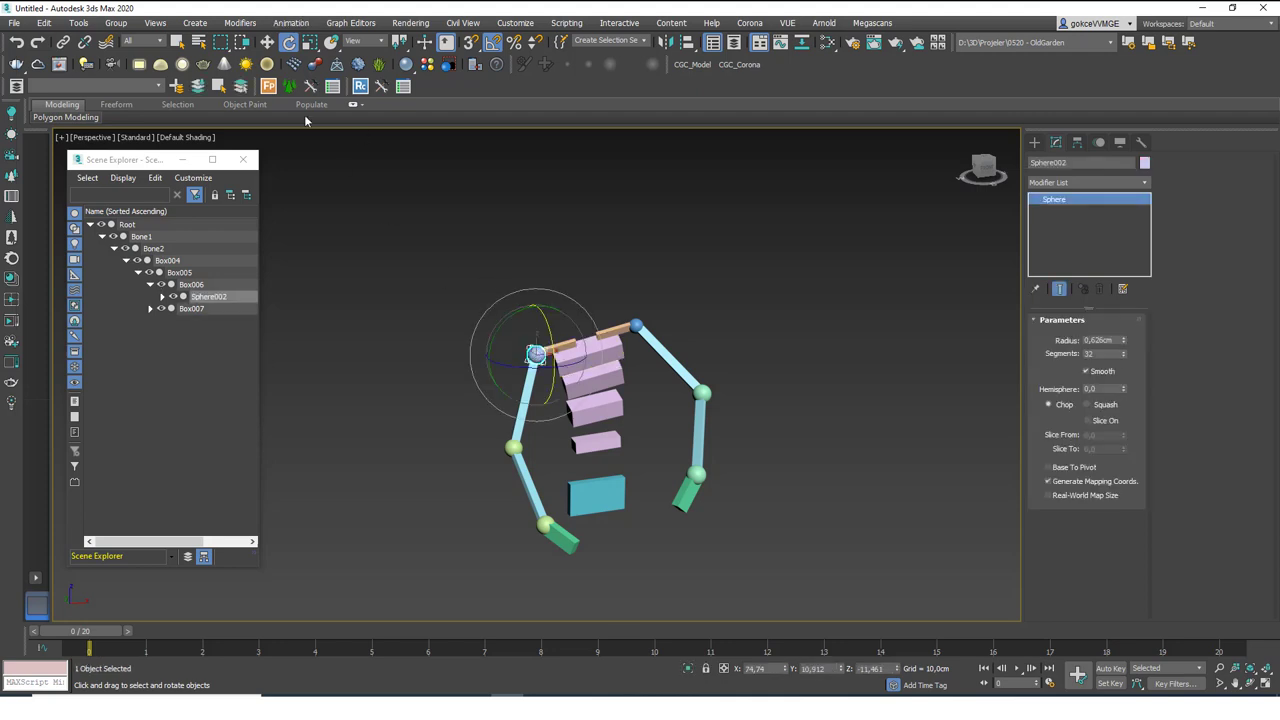
click(289, 23)
mouse_move(308, 80)
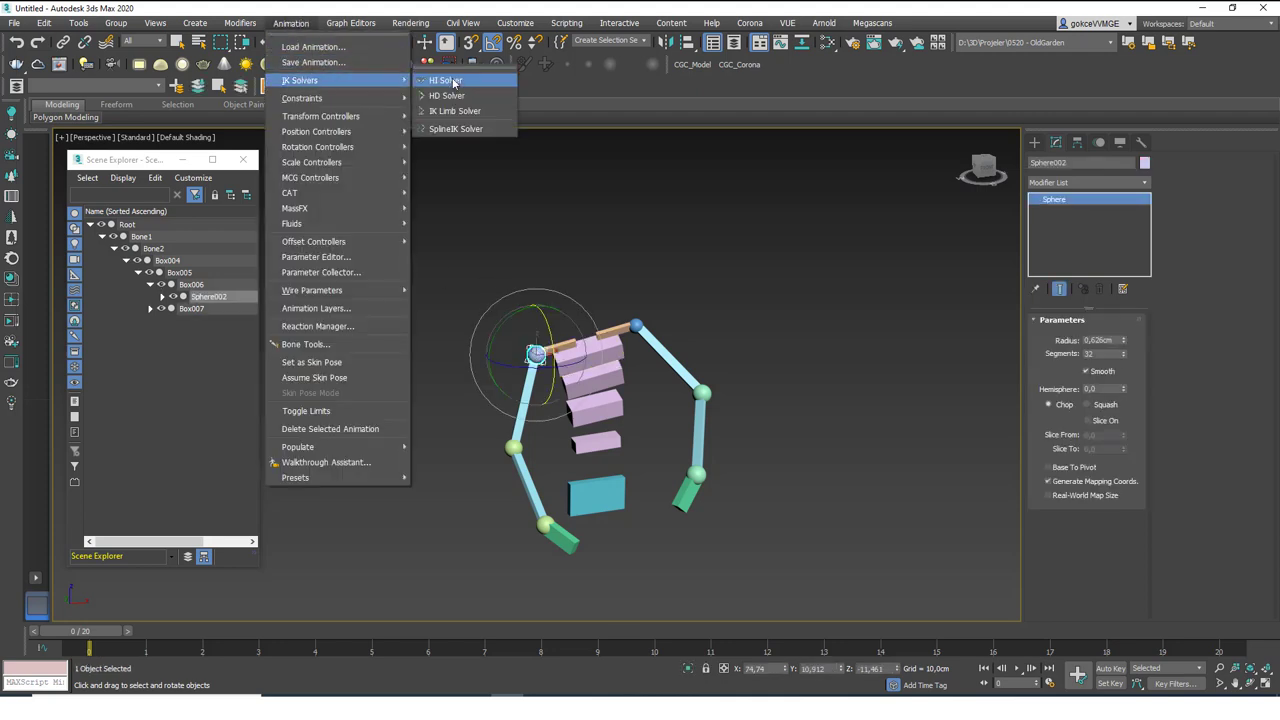
click(453, 81)
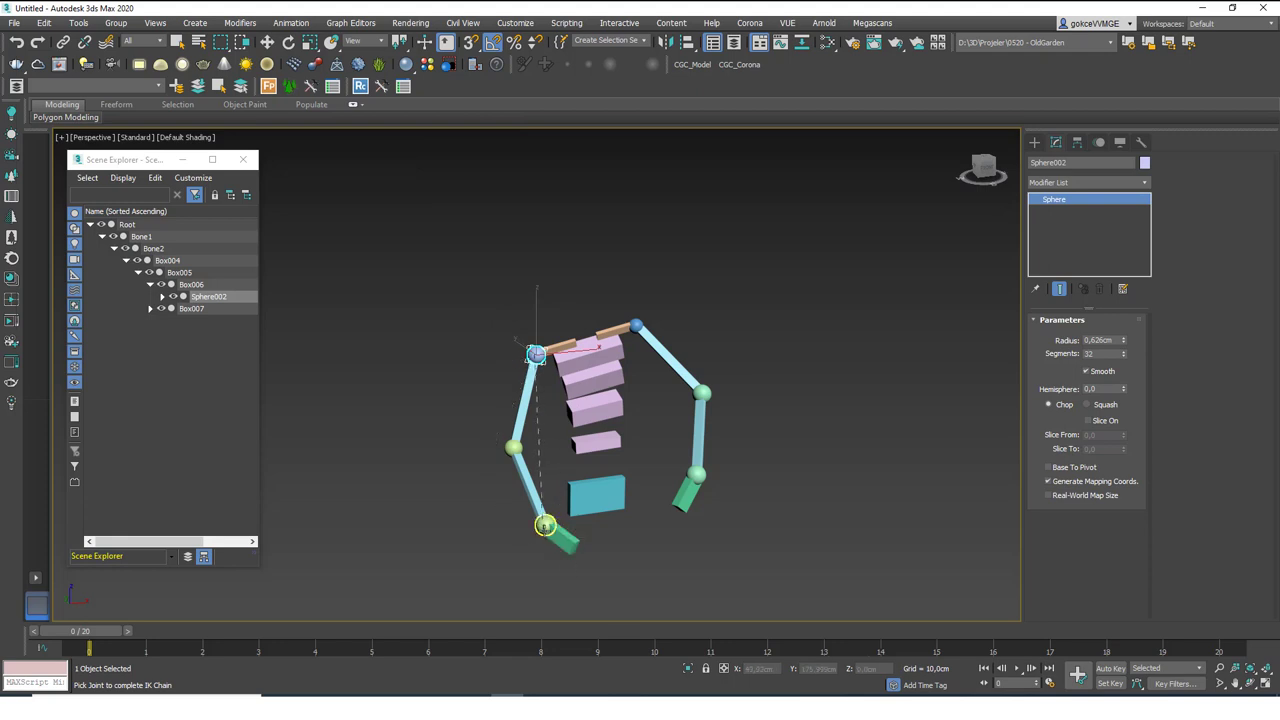
click(544, 525)
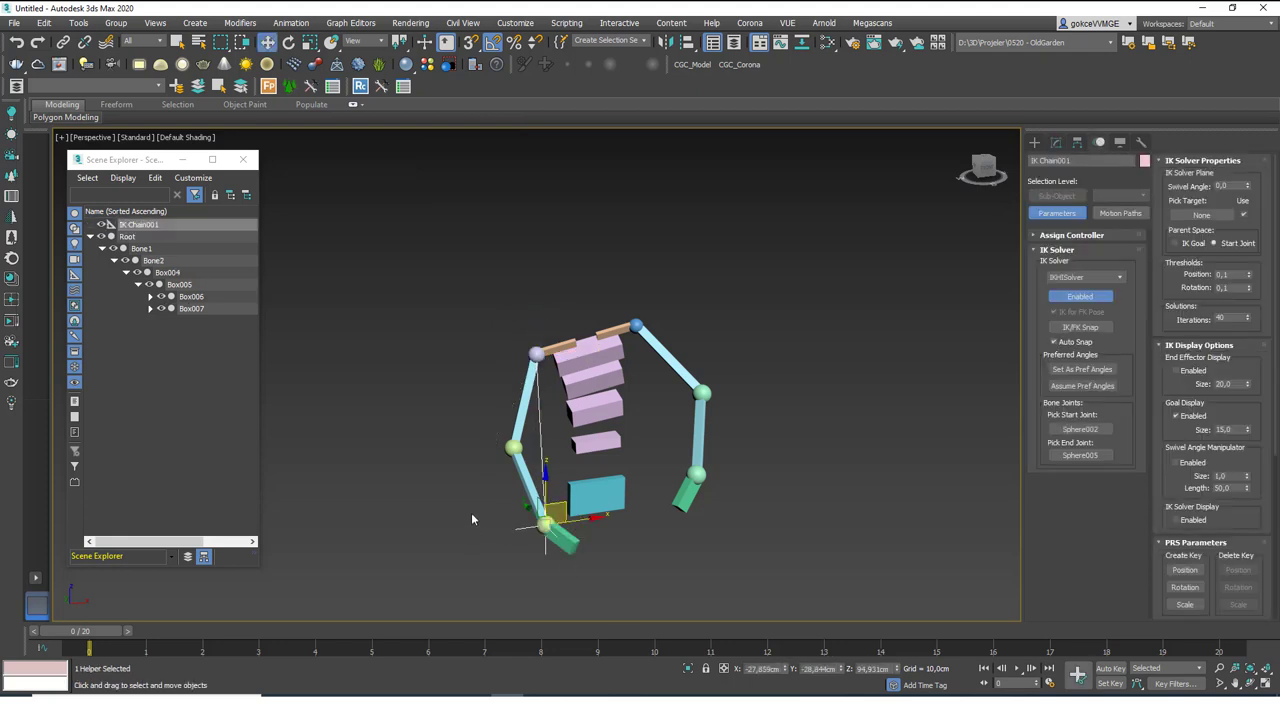
Step: Move the IK chain's goal at the wrist in several directions to bend and repose the arm, finishing with nothing selected
alt+middle_drag(583, 519, 574, 492)
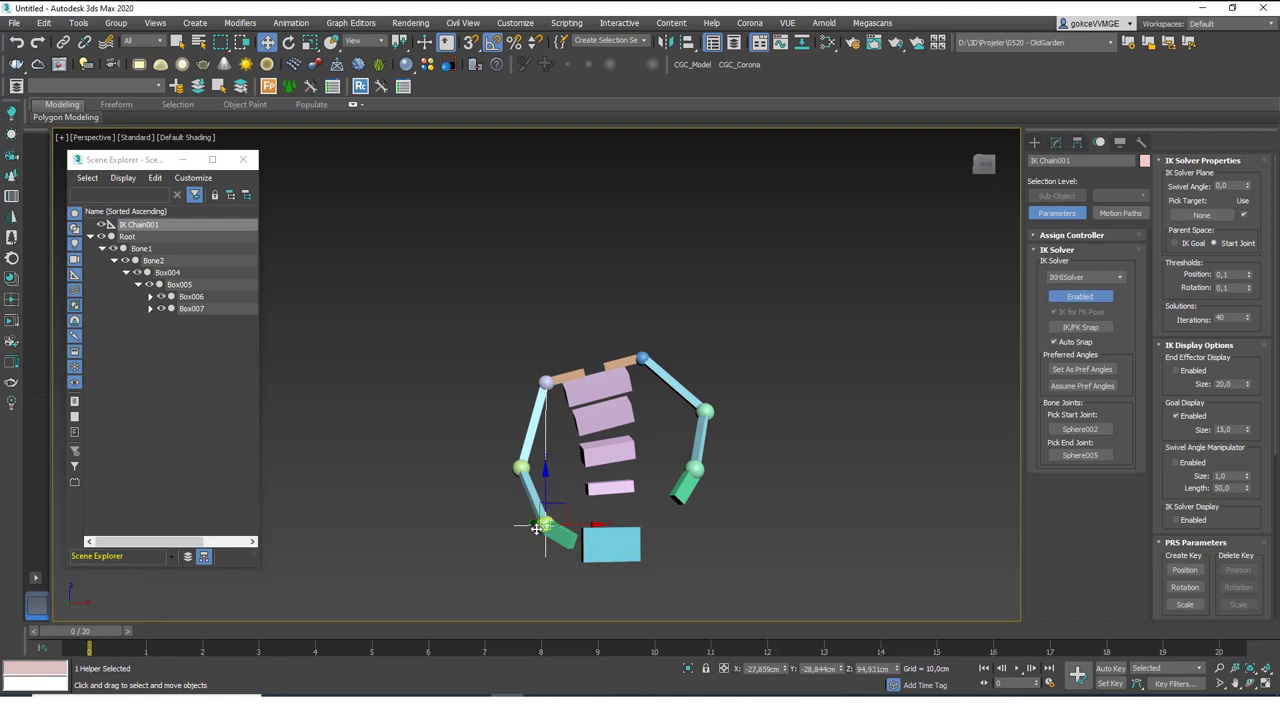
mouse_move(551, 530)
mouse_down()
mouse_move(528, 510)
mouse_move(530, 442)
mouse_move(545, 511)
mouse_up()
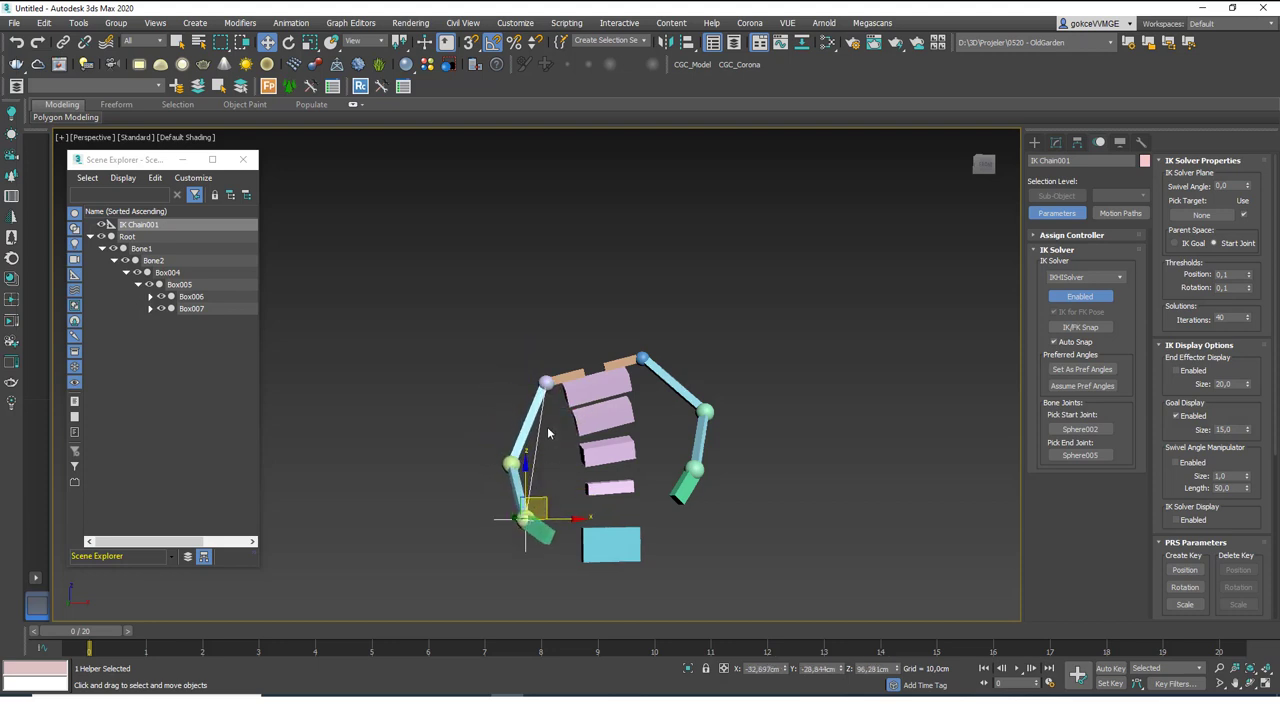
alt+middle_drag(549, 432, 561, 473)
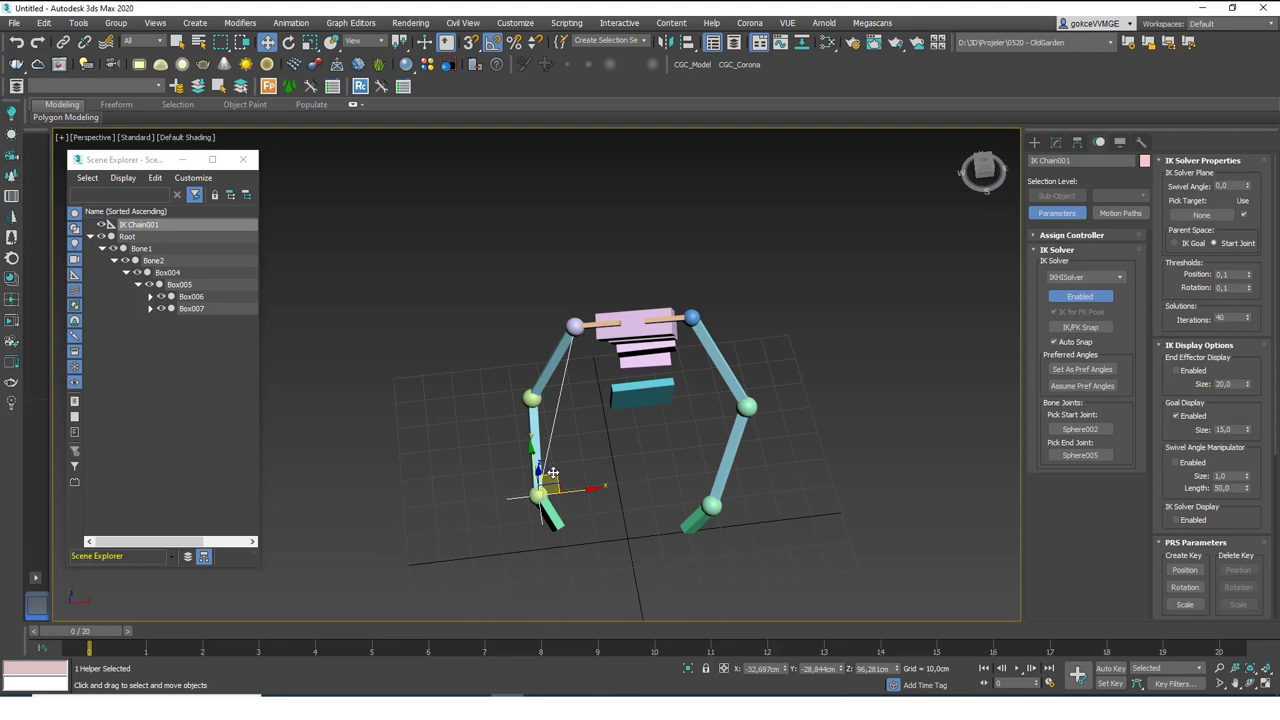
drag(552, 472, 552, 418)
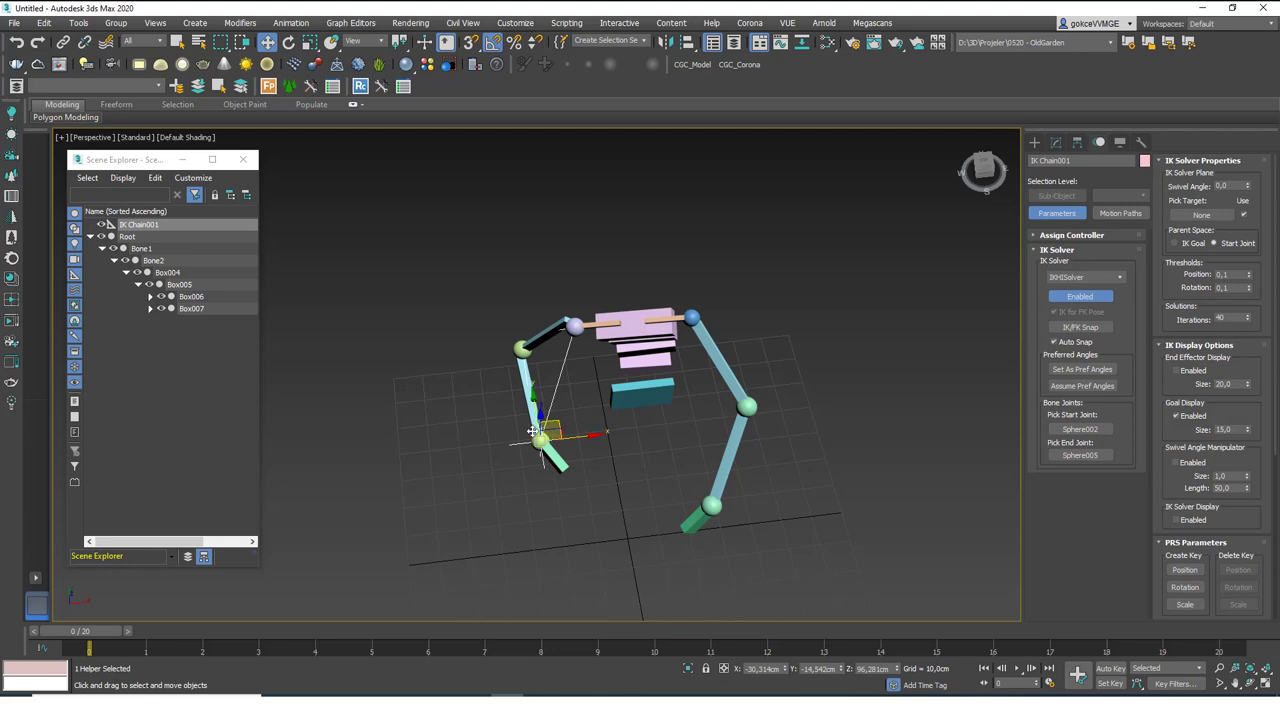
drag(551, 422, 603, 480)
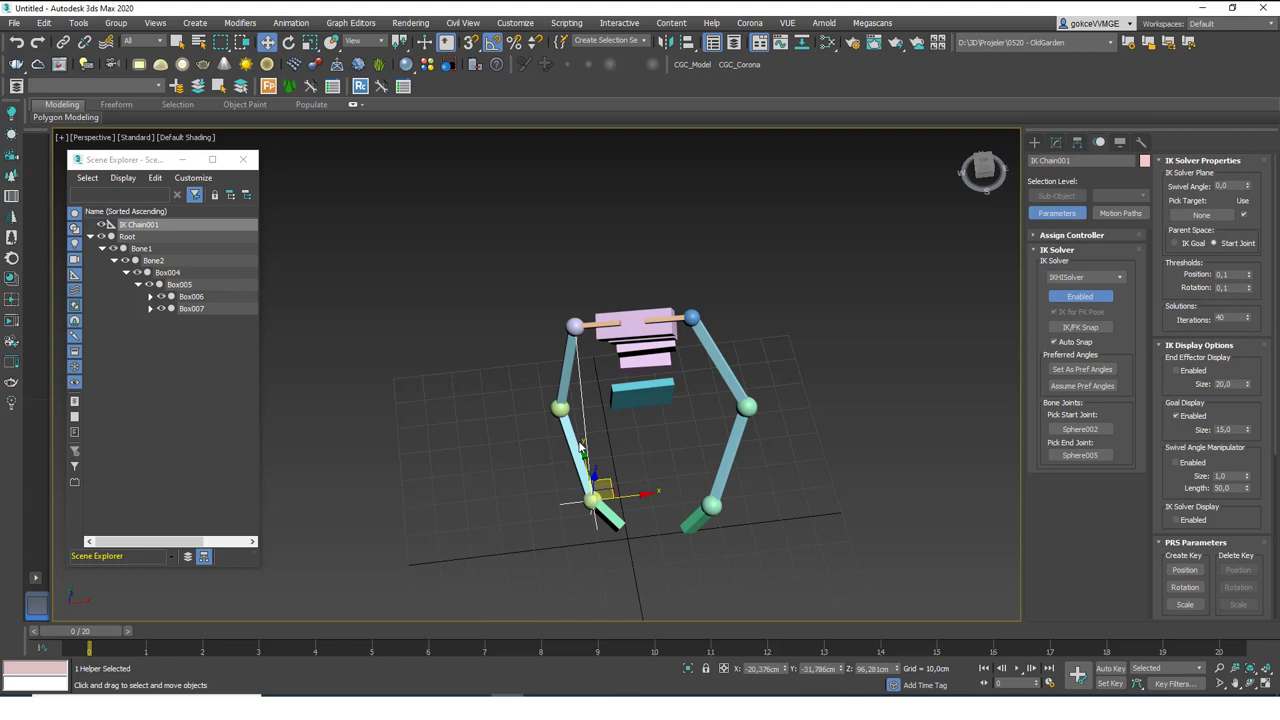
click(691, 238)
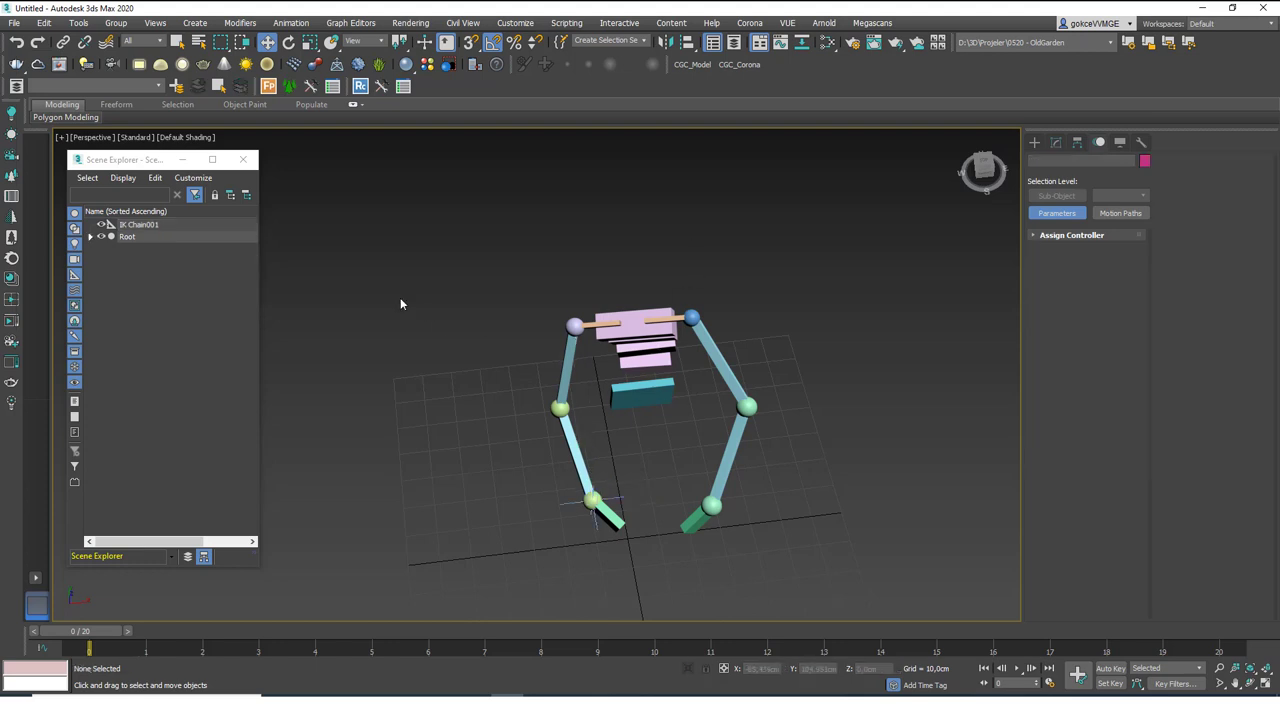